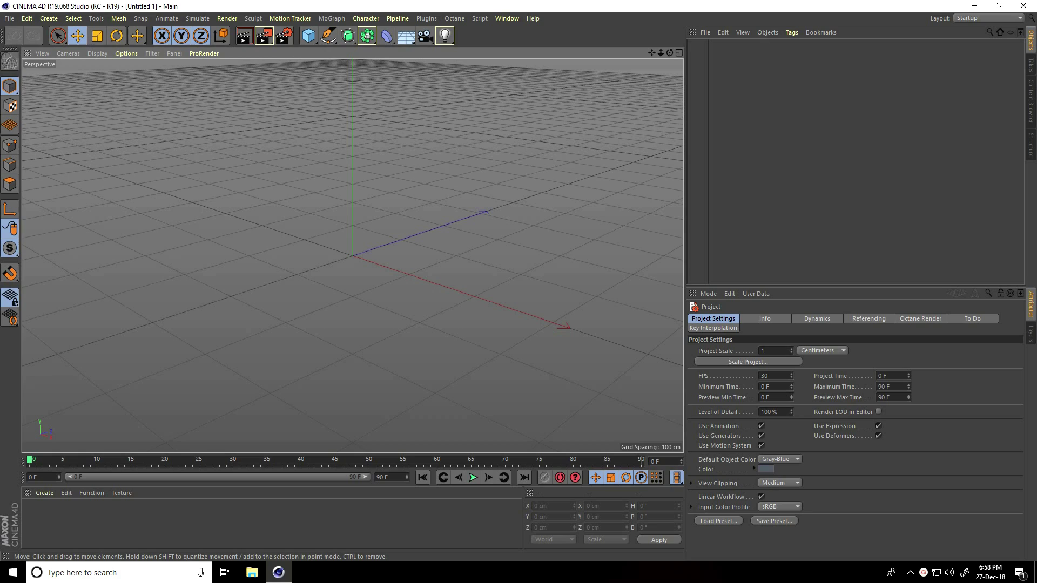
# Add a MoSpline object to the scene and choose Simple as its mode
pyautogui.click(331, 18)
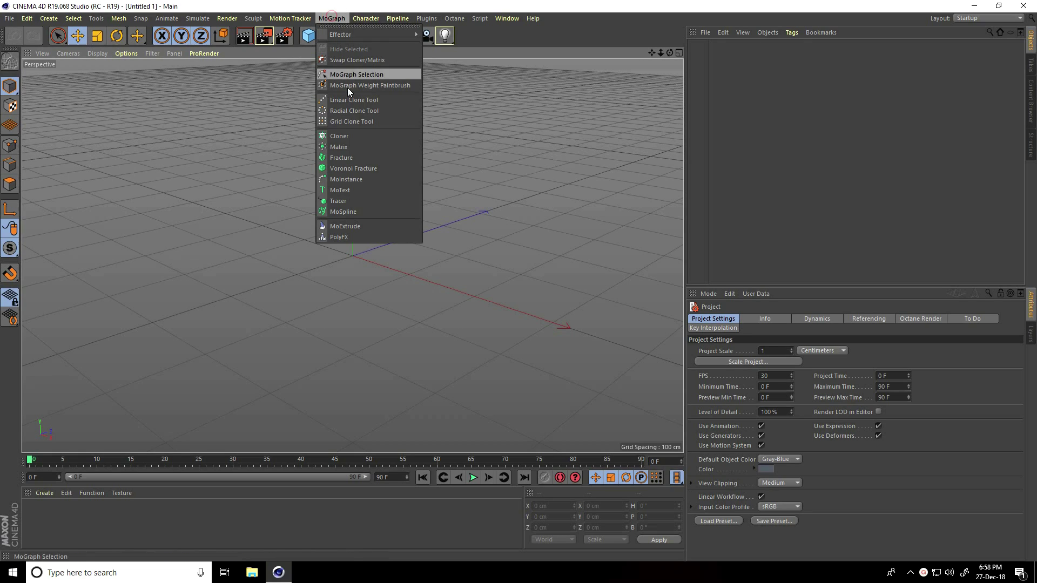
pyautogui.click(365, 211)
pyautogui.keyDown('alt'); pyautogui.moveTo(375, 211); pyautogui.dragTo(423, 182); pyautogui.keyUp('alt')
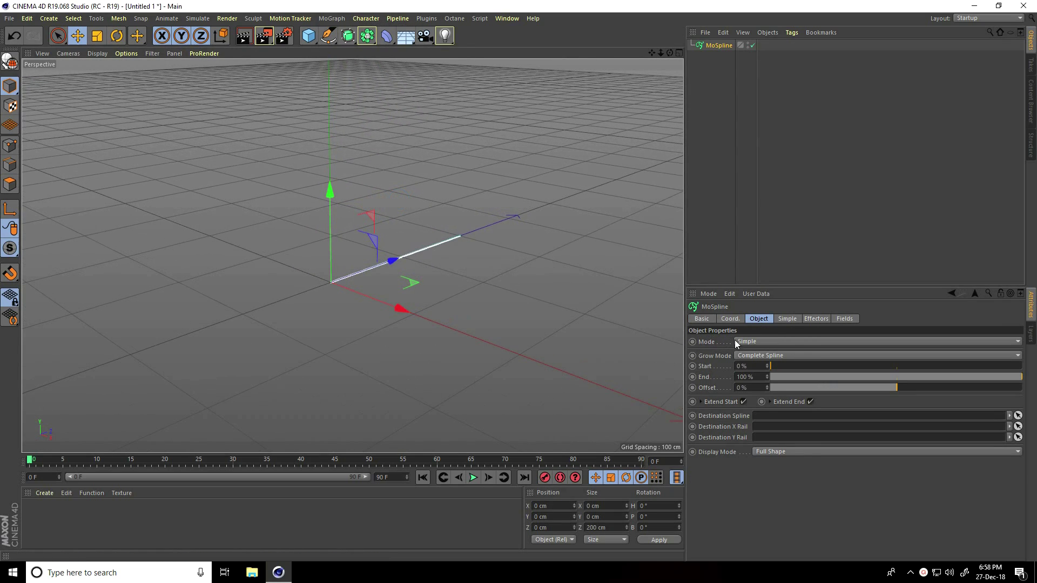
pyautogui.click(751, 341)
pyautogui.click(762, 353)
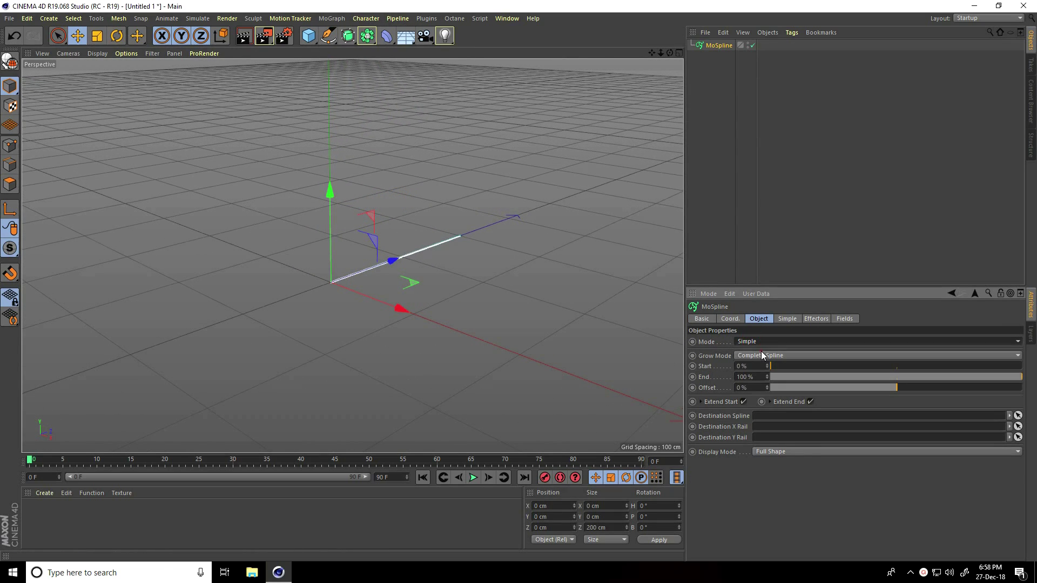
# In the MoSpline's simple settings, set Length to 400 cm, Segments to 51 and Angle H to 360°
pyautogui.click(785, 320)
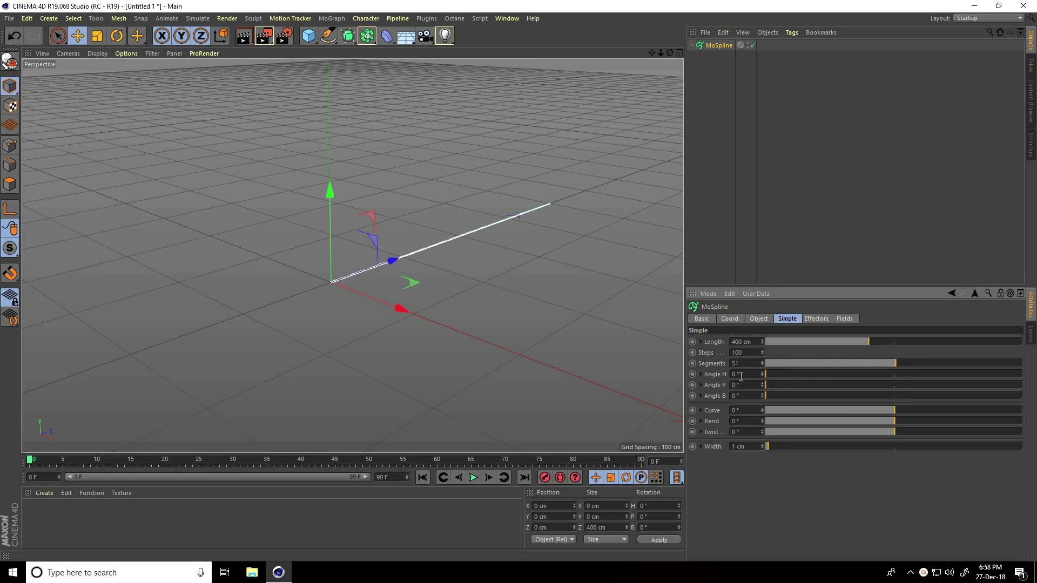
pyautogui.moveTo(774, 374); pyautogui.dragTo(893, 381)
pyautogui.keyDown('alt'); pyautogui.moveTo(475, 306); pyautogui.dragTo(407, 332, button='right'); pyautogui.keyUp('alt')
pyautogui.keyDown('alt'); pyautogui.moveTo(378, 288); pyautogui.dragTo(415, 278, button='right'); pyautogui.keyUp('alt')
pyautogui.scroll(2, 416, 282)
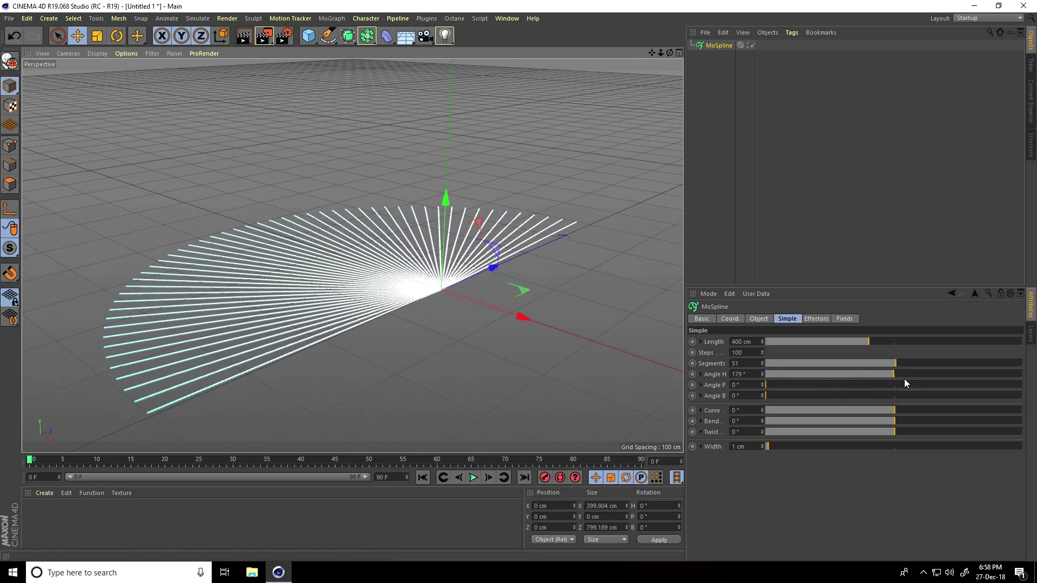
pyautogui.moveTo(895, 374); pyautogui.dragTo(1034, 379)
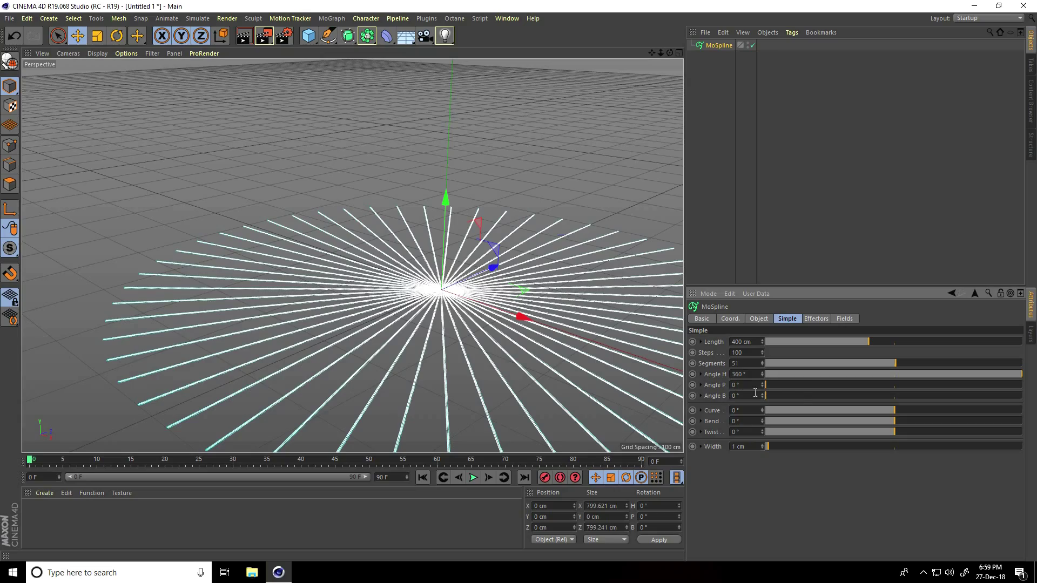
# Set the MoSpline's Angle P to 54° and Angle B to 26°
pyautogui.moveTo(769, 383); pyautogui.dragTo(805, 387)
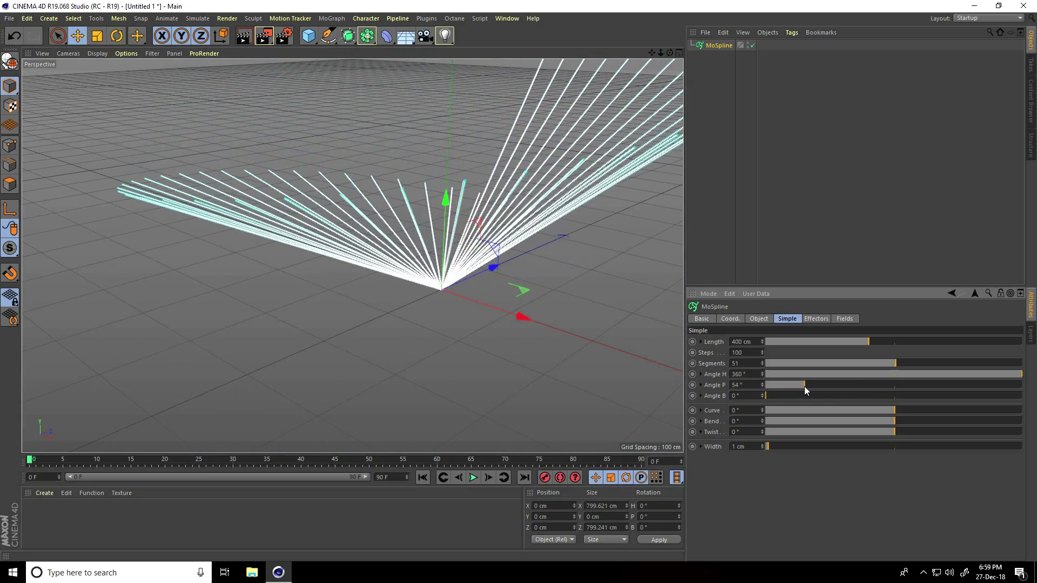
pyautogui.scroll(-3, 286, 355)
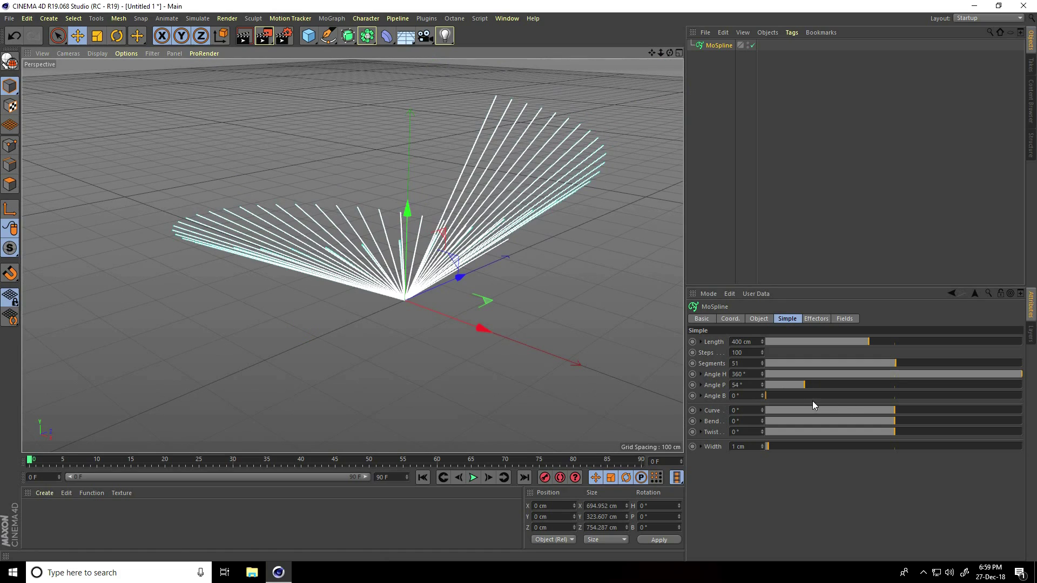
pyautogui.moveTo(769, 395)
pyautogui.mouseDown()
pyautogui.moveTo(809, 399)
pyautogui.moveTo(785, 400)
pyautogui.mouseUp()
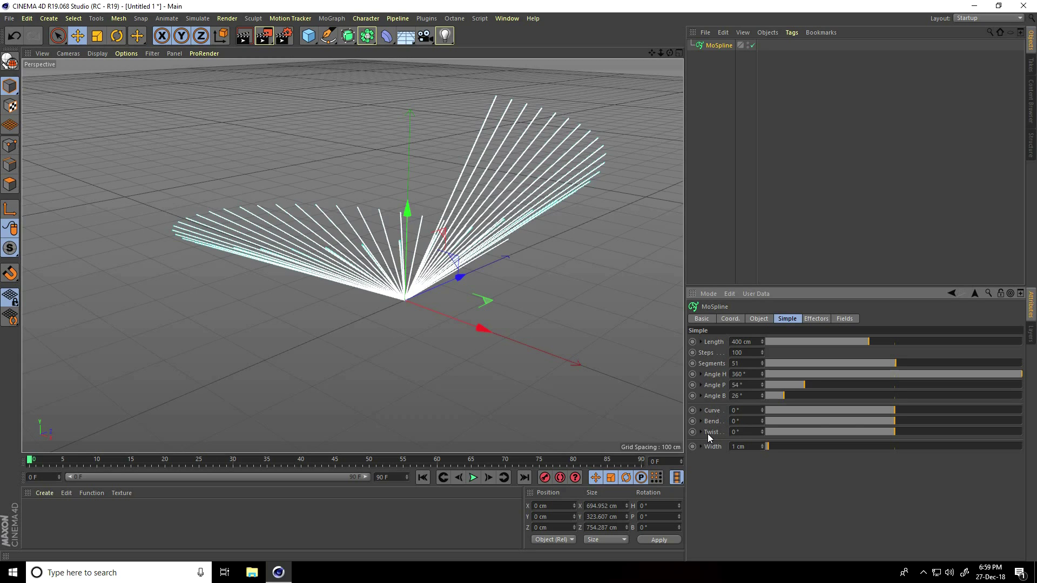
# Shape the MoSpline's strands with Curve at -65°, Bend at -98° and Twist at -226°
pyautogui.moveTo(893, 412); pyautogui.dragTo(938, 400)
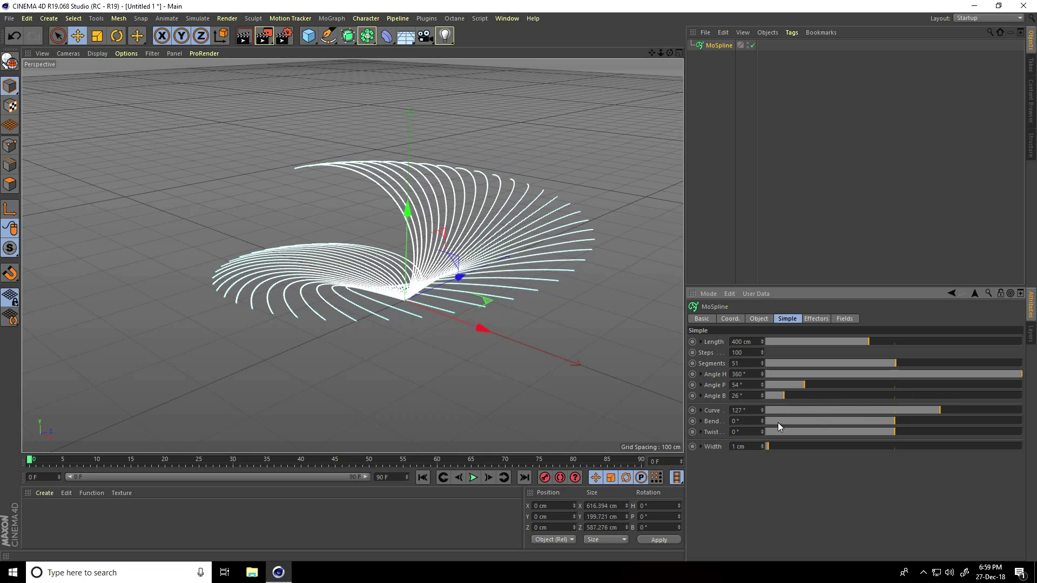
pyautogui.moveTo(895, 427)
pyautogui.mouseDown()
pyautogui.moveTo(1010, 419)
pyautogui.moveTo(844, 420)
pyautogui.moveTo(970, 419)
pyautogui.moveTo(878, 424)
pyautogui.mouseUp()
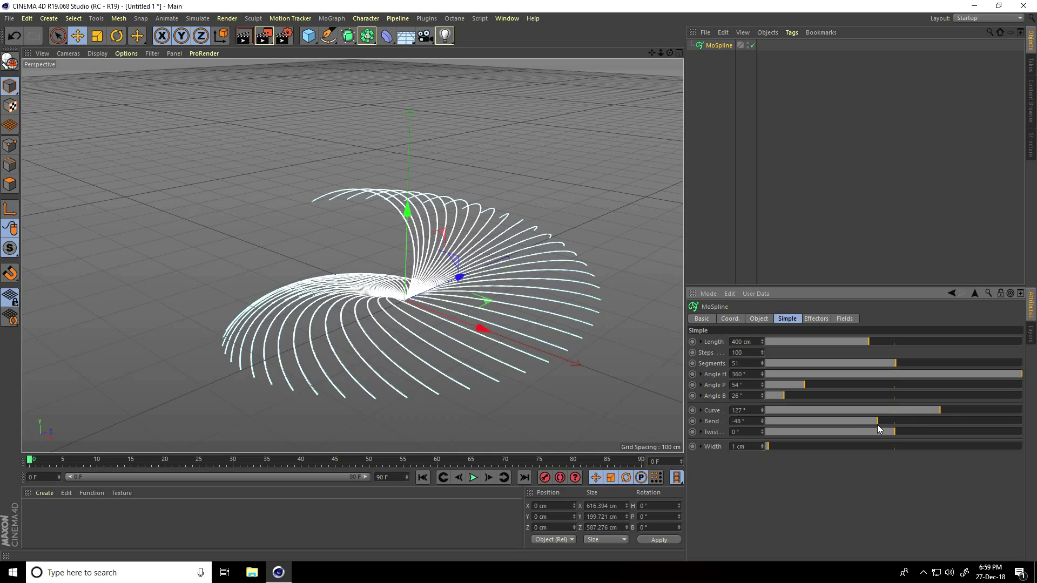
pyautogui.moveTo(927, 408); pyautogui.dragTo(871, 411)
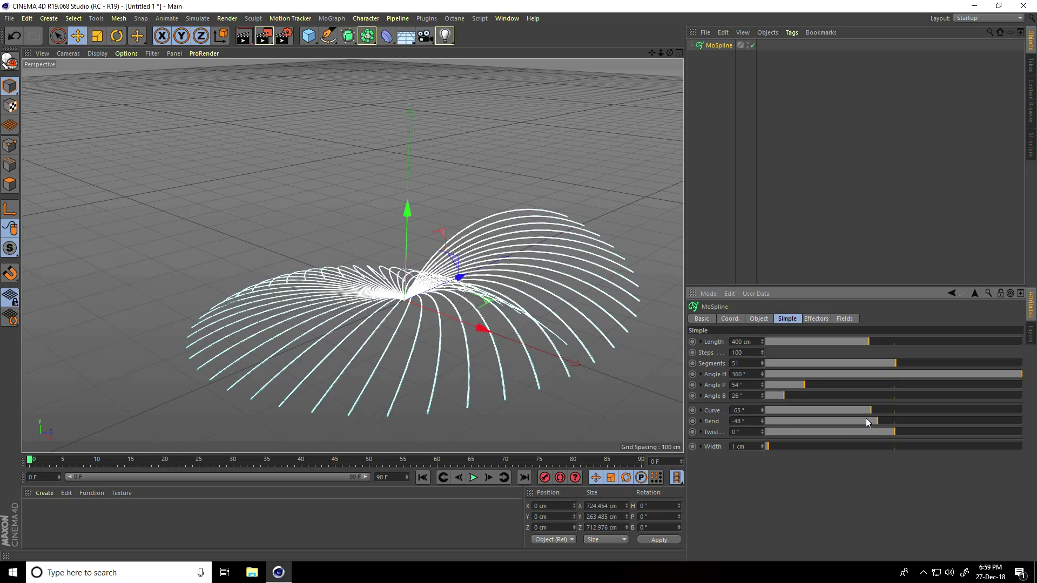
pyautogui.moveTo(875, 420)
pyautogui.mouseDown()
pyautogui.moveTo(851, 420)
pyautogui.moveTo(859, 420)
pyautogui.mouseUp()
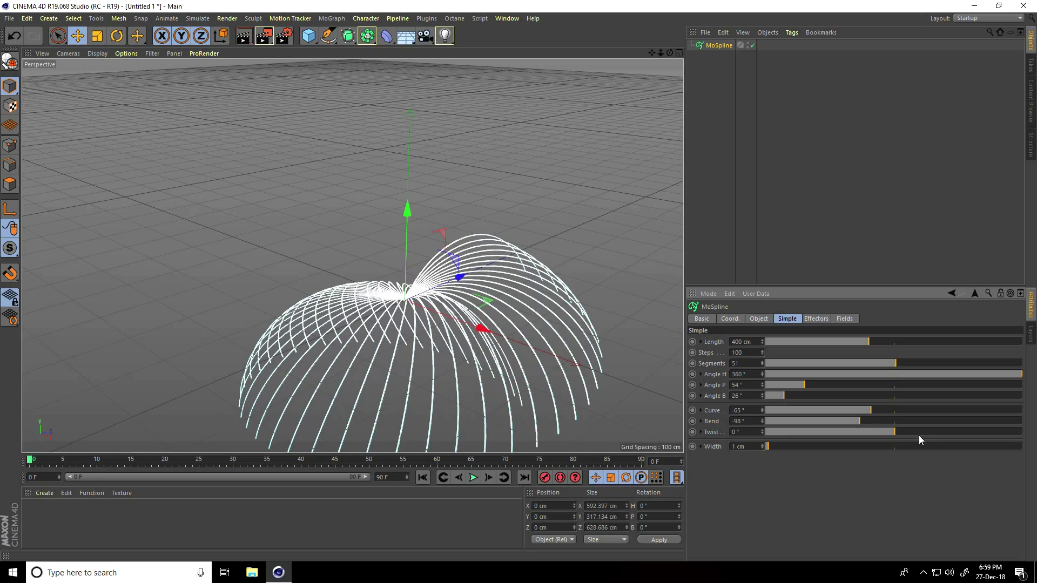
pyautogui.moveTo(892, 433); pyautogui.dragTo(814, 419)
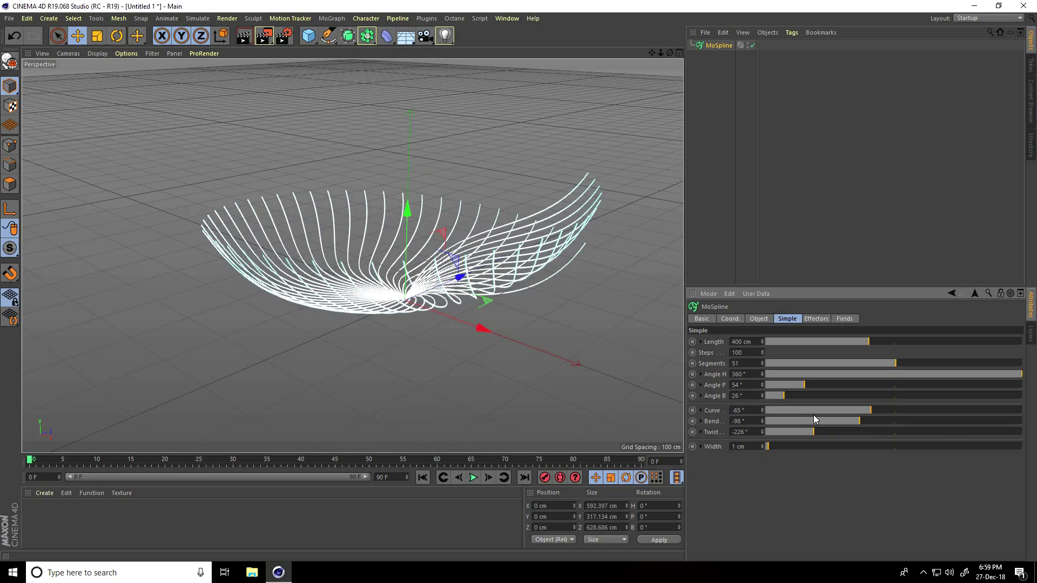
# Raise the MoSpline's number of segments to 74
pyautogui.keyDown('alt'); pyautogui.moveTo(540, 367); pyautogui.dragTo(367, 324); pyautogui.keyUp('alt')
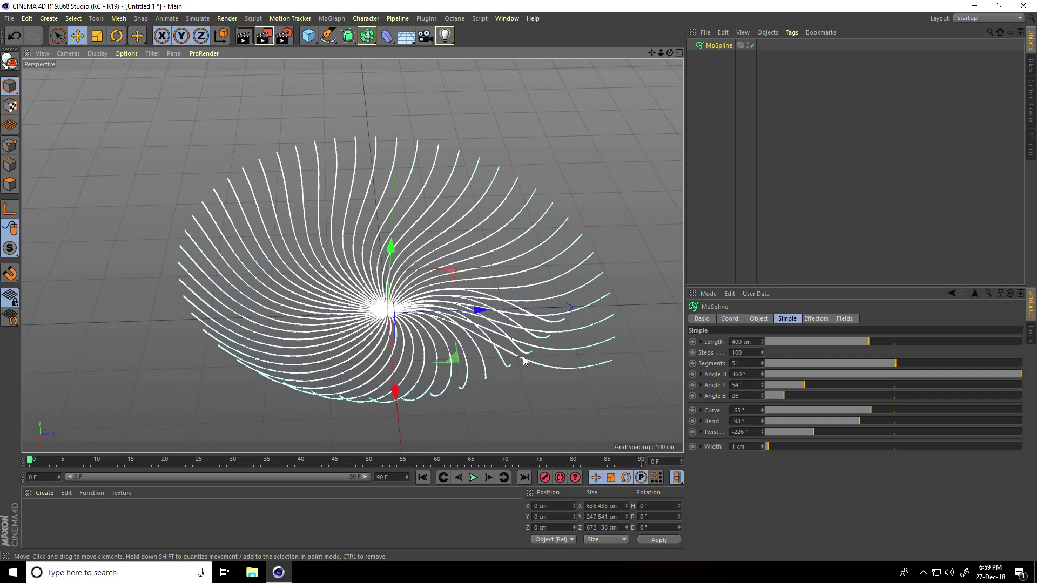
pyautogui.moveTo(909, 364); pyautogui.dragTo(955, 391)
pyautogui.keyDown('alt'); pyautogui.moveTo(387, 311); pyautogui.dragTo(461, 285); pyautogui.keyUp('alt')
# Rotate the MoSpline to a 90° bank so the disc of strands stands upright
pyautogui.click(719, 47)
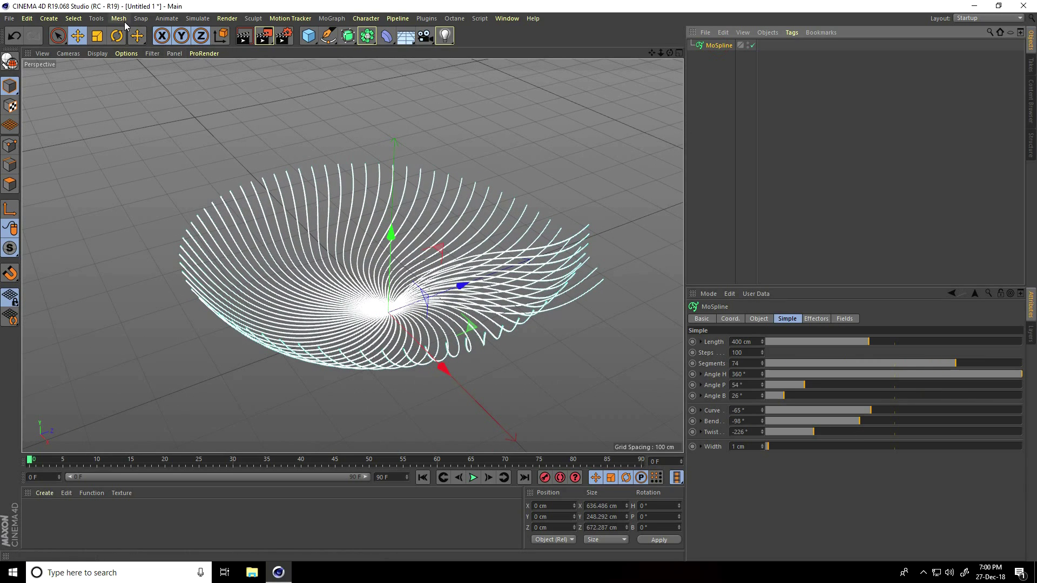
pyautogui.click(117, 35)
pyautogui.moveTo(417, 291); pyautogui.dragTo(300, 206)
pyautogui.keyDown('alt'); pyautogui.moveTo(300, 205); pyautogui.dragTo(317, 177, button='right'); pyautogui.keyUp('alt')
pyautogui.scroll(1, 316, 177)
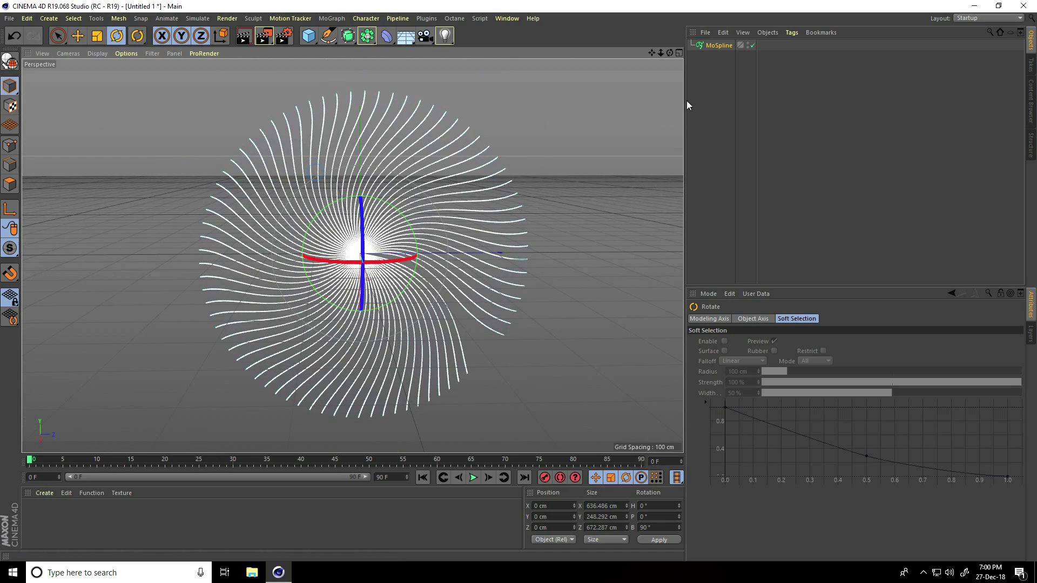
# Add a Random effector to the selected MoSpline and set its random mode to Noise
pyautogui.click(715, 70)
pyautogui.click(718, 46)
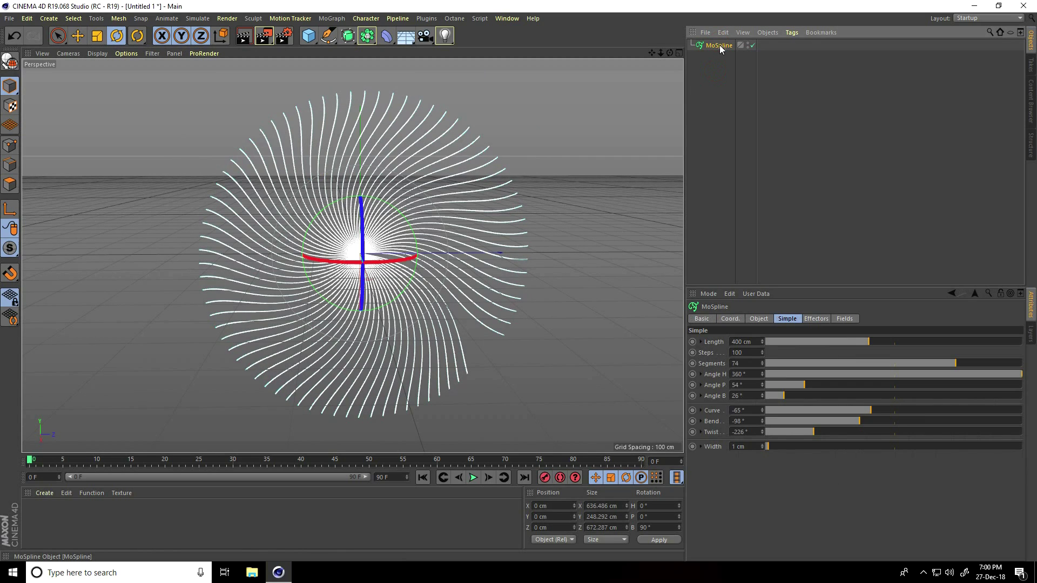
pyautogui.click(332, 19)
pyautogui.moveTo(340, 36)
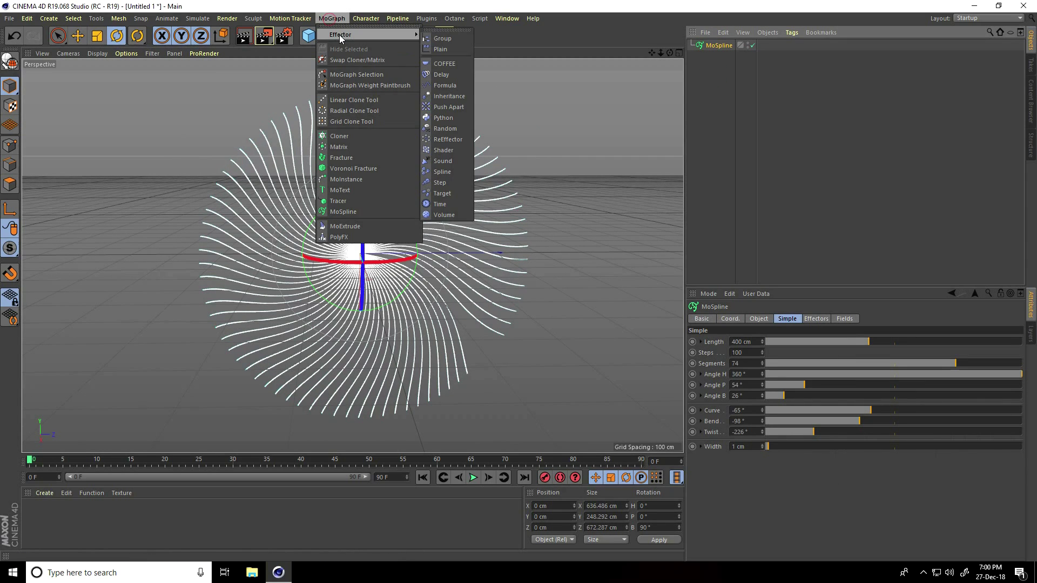
pyautogui.click(451, 129)
pyautogui.keyDown('alt'); pyautogui.moveTo(457, 122); pyautogui.dragTo(378, 218); pyautogui.keyUp('alt')
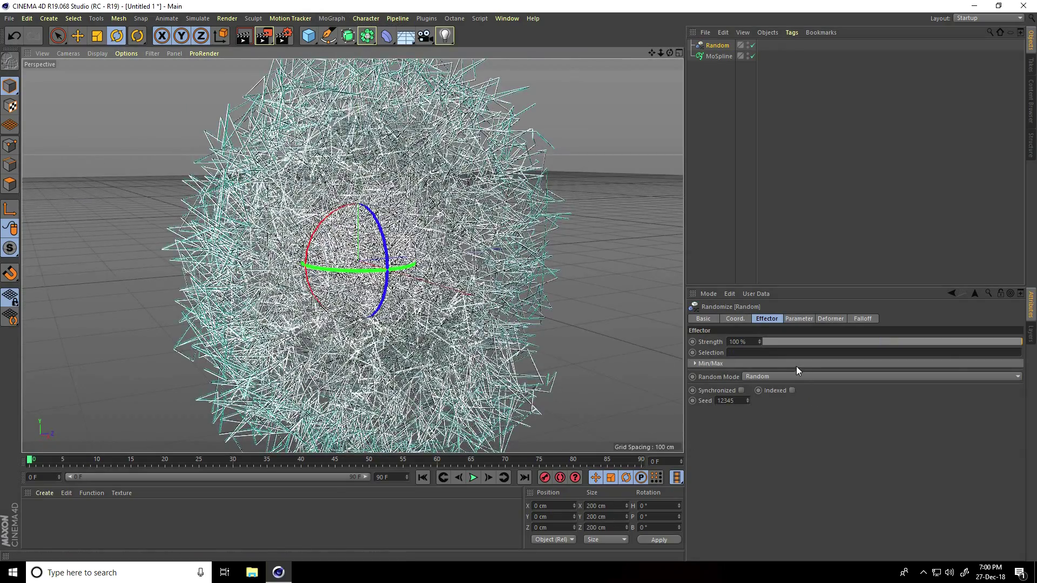
pyautogui.click(759, 378)
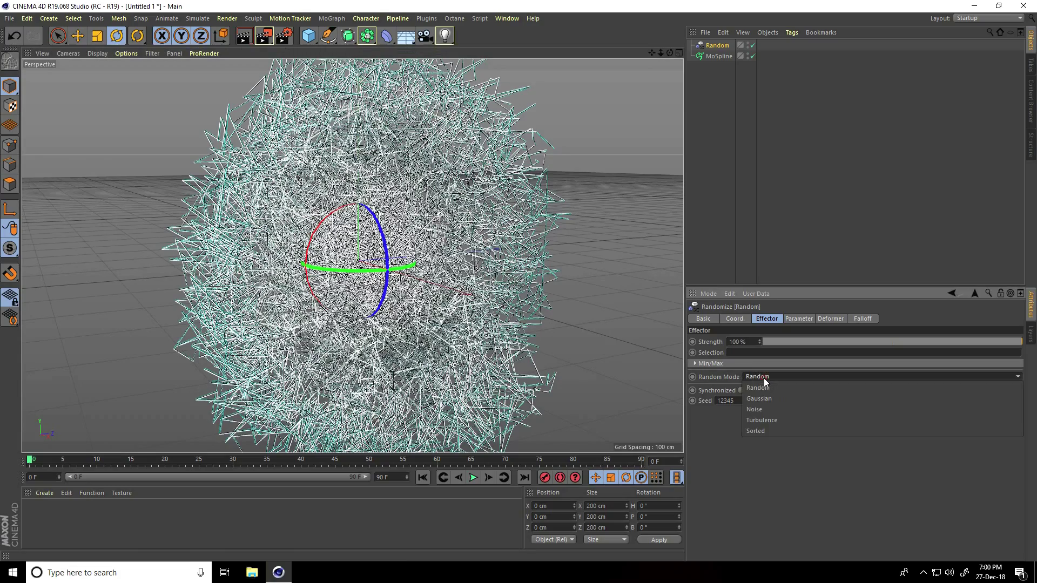
pyautogui.click(756, 412)
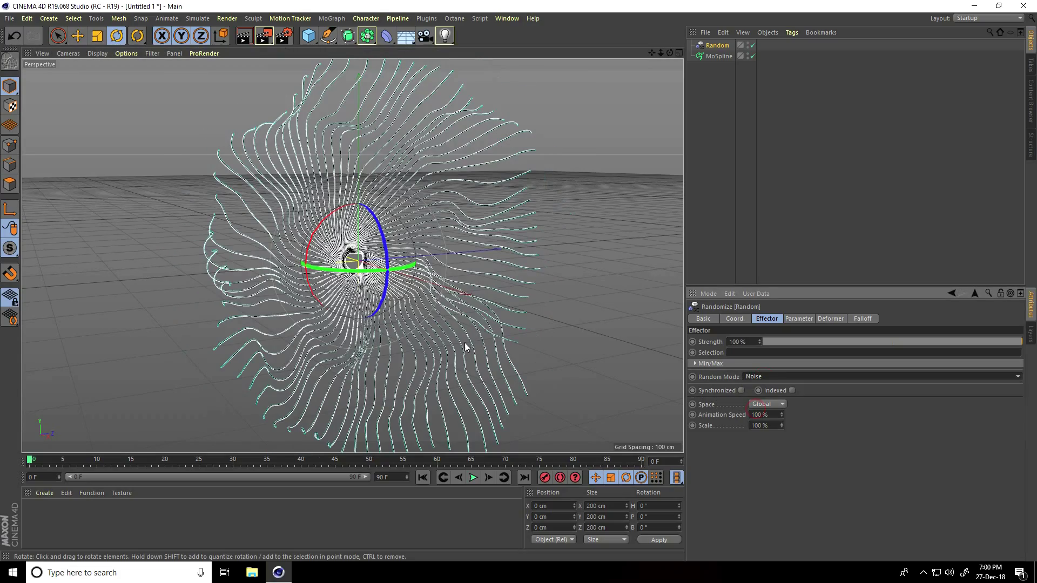
pyautogui.keyDown('alt'); pyautogui.moveTo(462, 347); pyautogui.dragTo(399, 336); pyautogui.keyUp('alt')
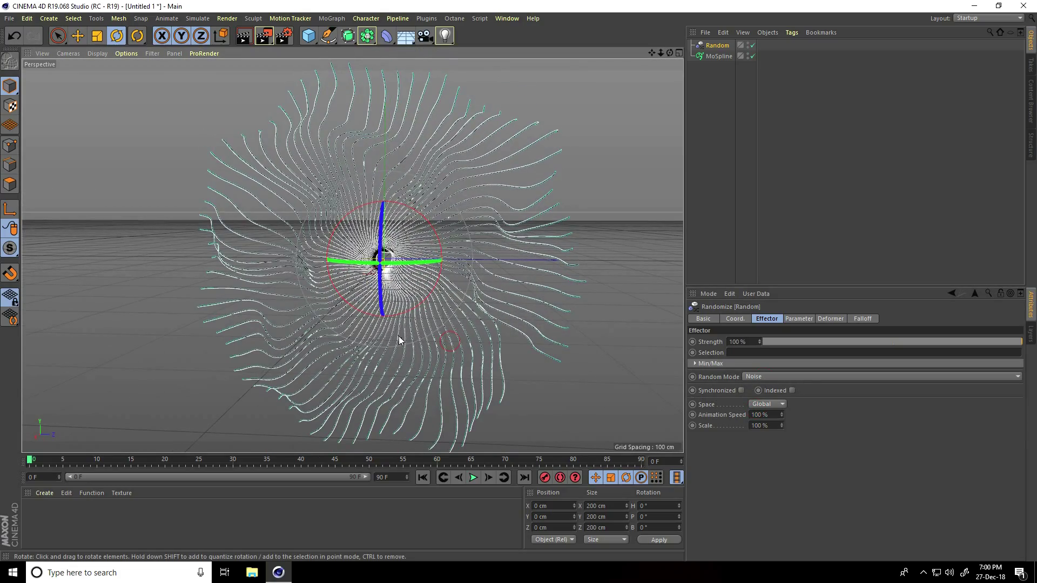
# Play the animation to examine how the noise moves the strands, and pause it
pyautogui.click(473, 478)
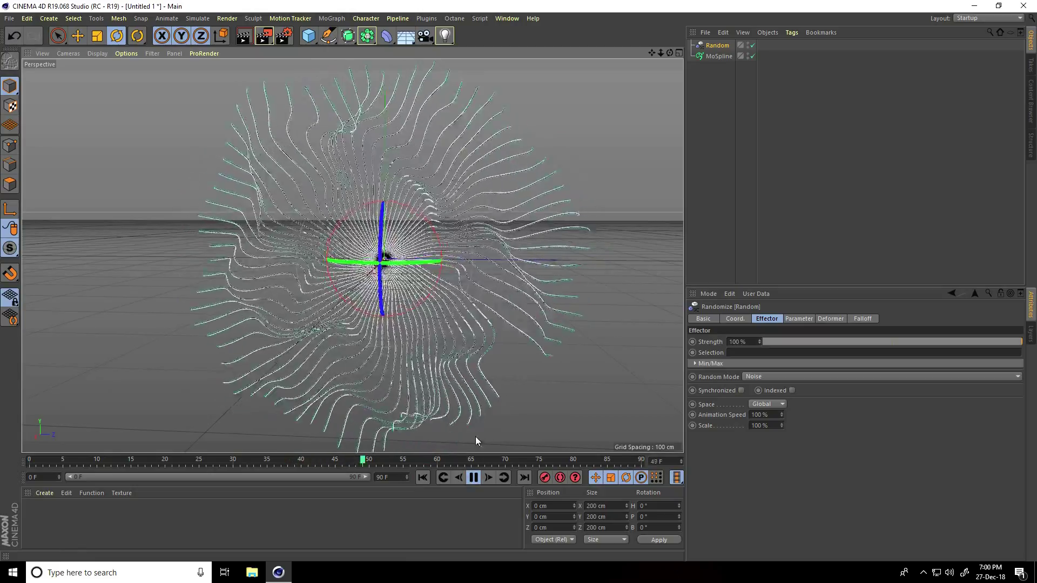
pyautogui.click(78, 36)
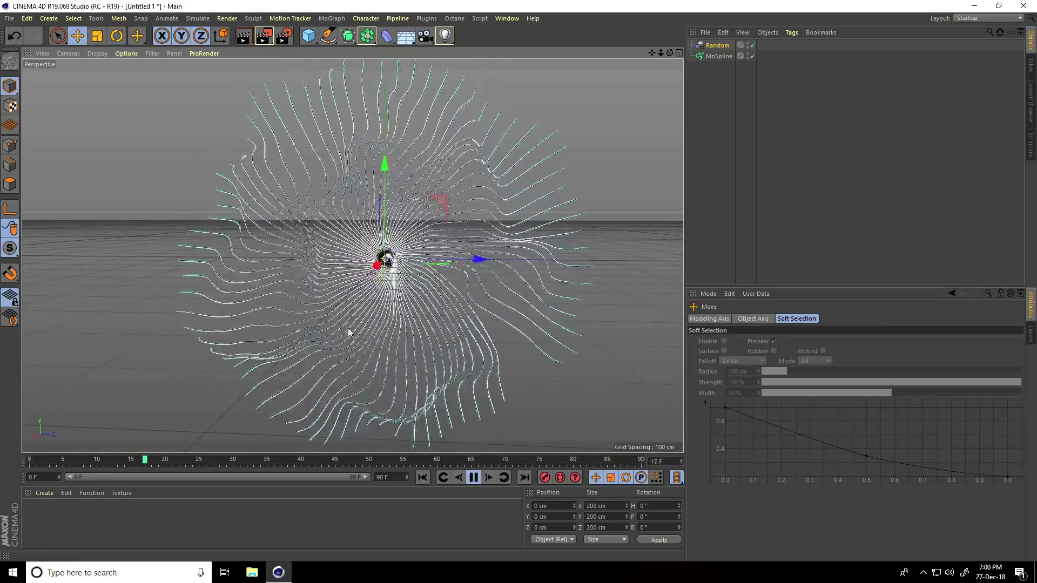
pyautogui.scroll(2, 433, 271)
pyautogui.keyDown('alt'); pyautogui.moveTo(408, 297); pyautogui.dragTo(451, 301); pyautogui.keyUp('alt')
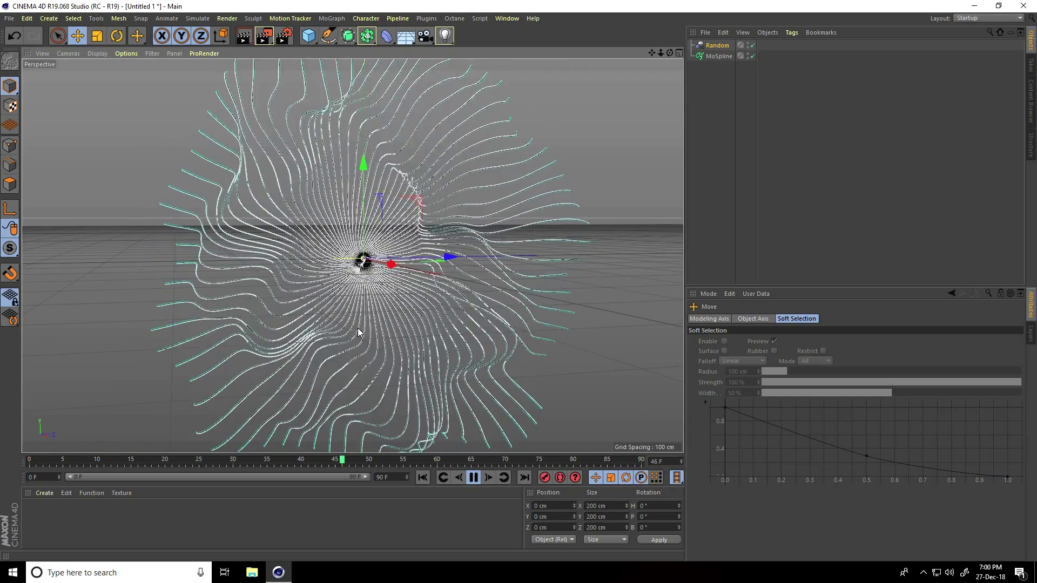
pyautogui.click(473, 477)
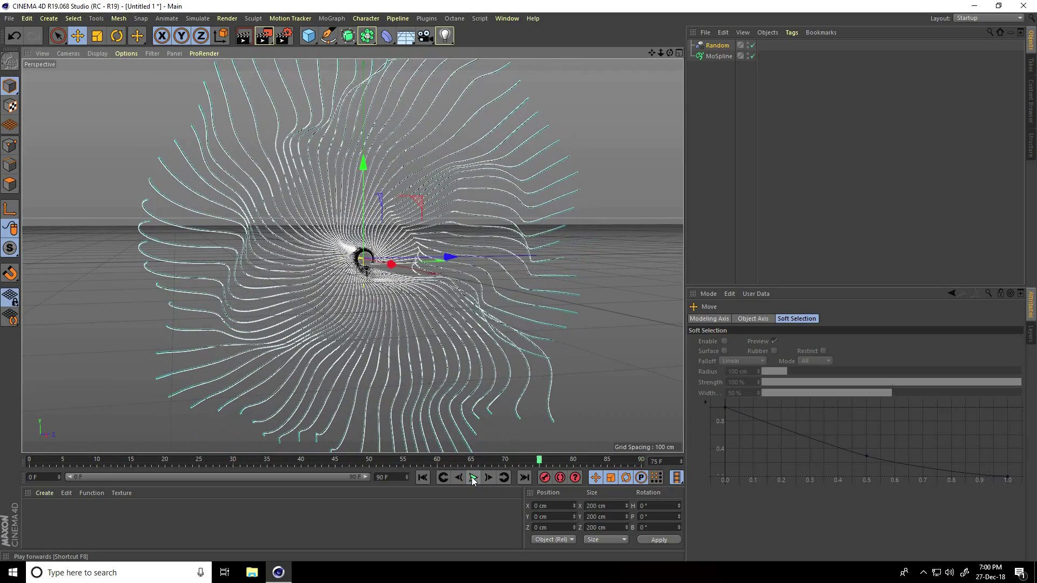
# Set the Random effector's Animation Speed to 30% and its Scale to 50%
pyautogui.click(716, 45)
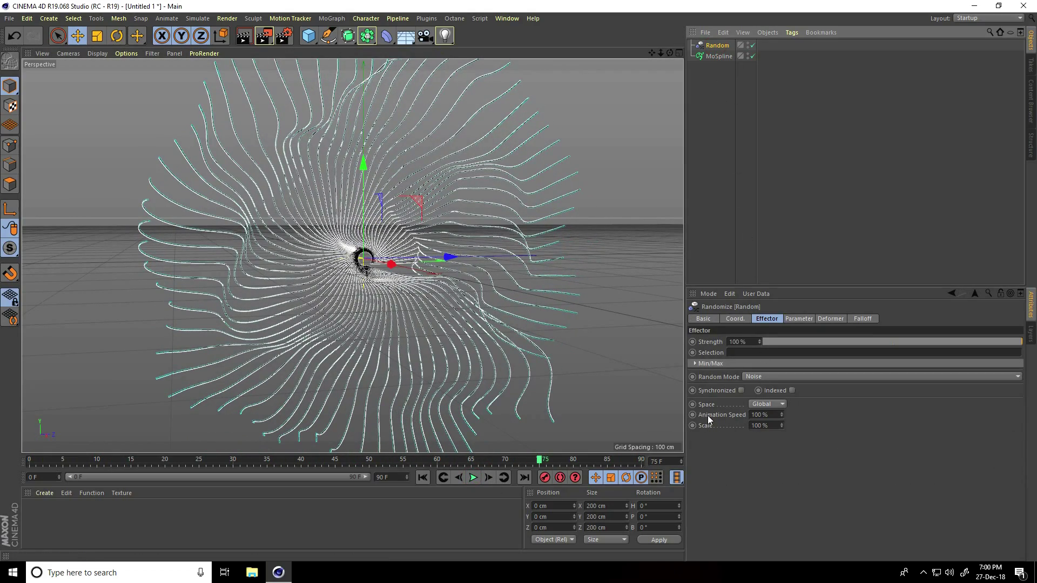
pyautogui.click(771, 415)
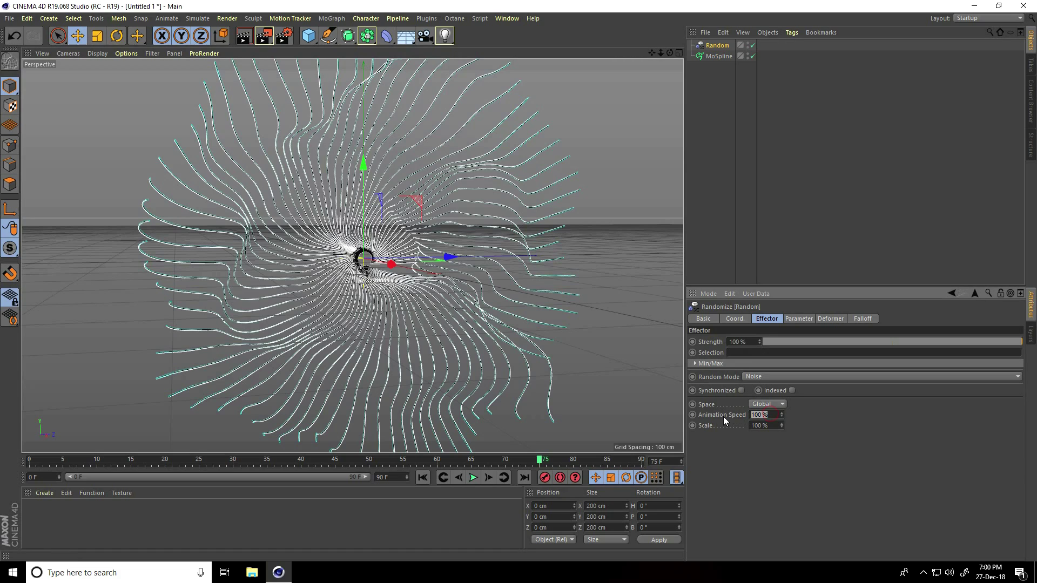
pyautogui.write('30')
pyautogui.press('Return')
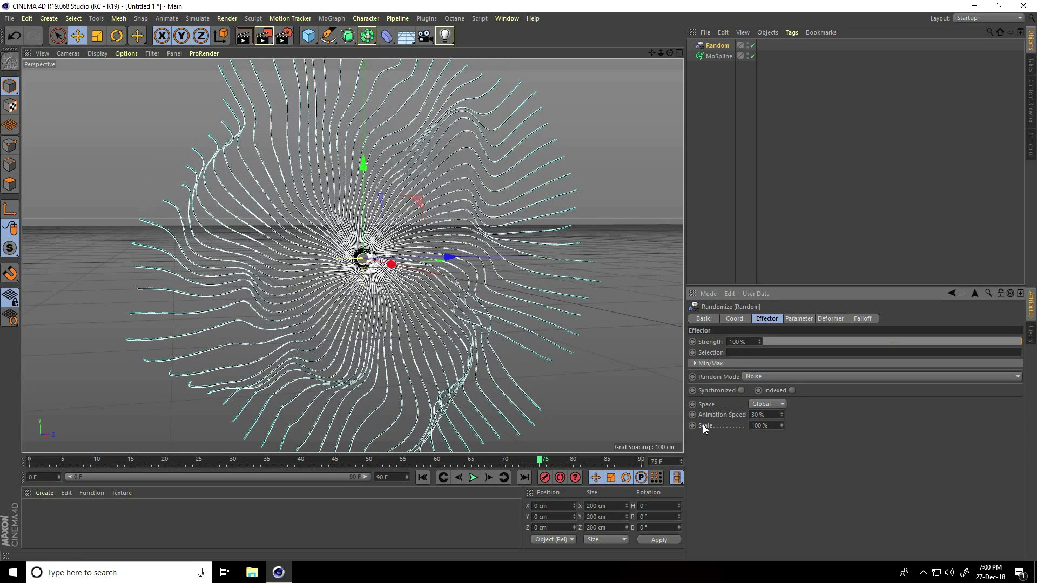
pyautogui.click(756, 426)
pyautogui.write('50')
pyautogui.press('Return')
# Extend the timeline and its preview range to 300 frames and play the animation from the start
pyautogui.click(422, 478)
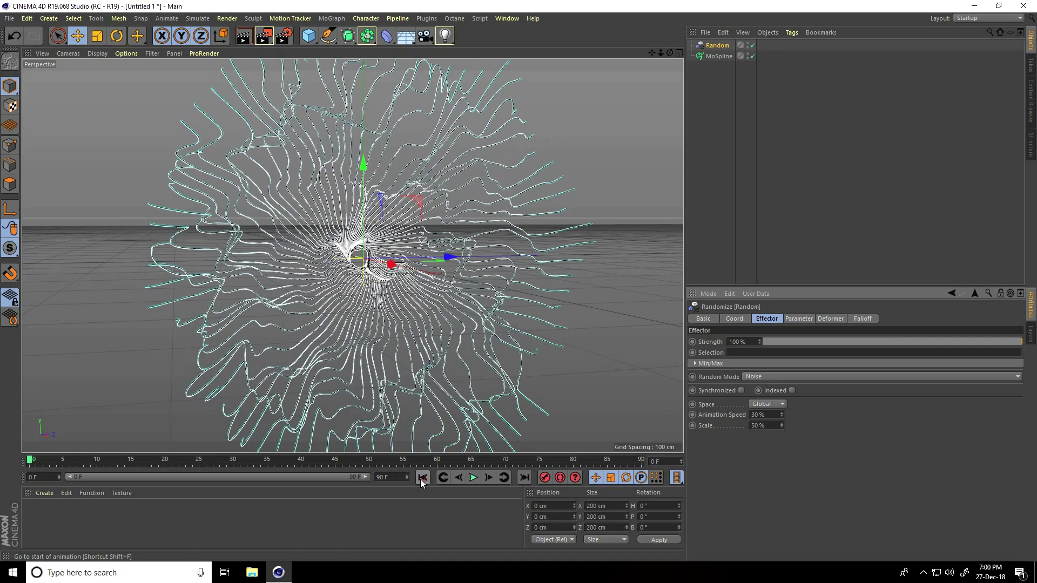
pyautogui.click(384, 477)
pyautogui.write('300')
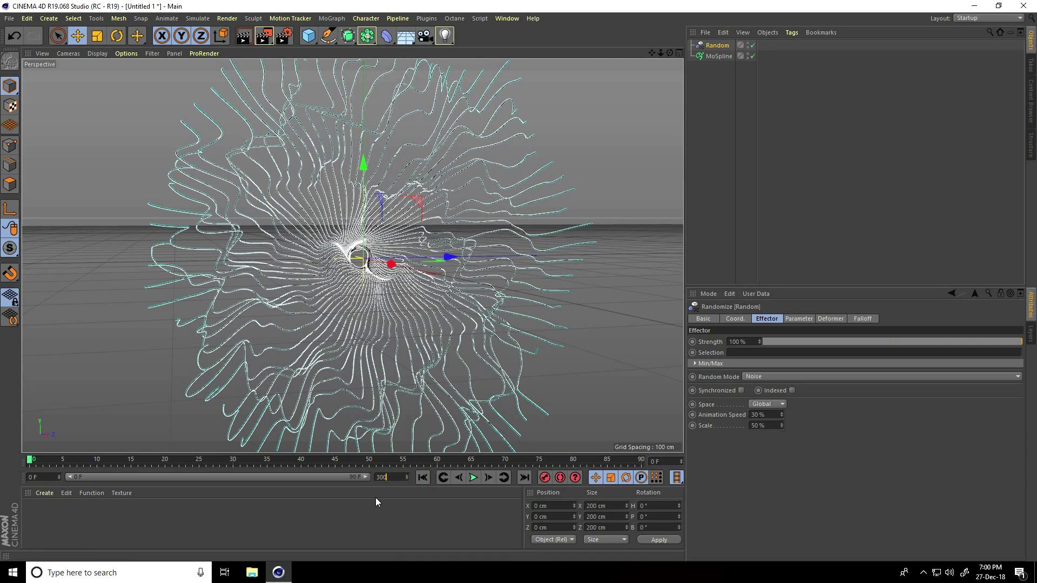
pyautogui.press('Return')
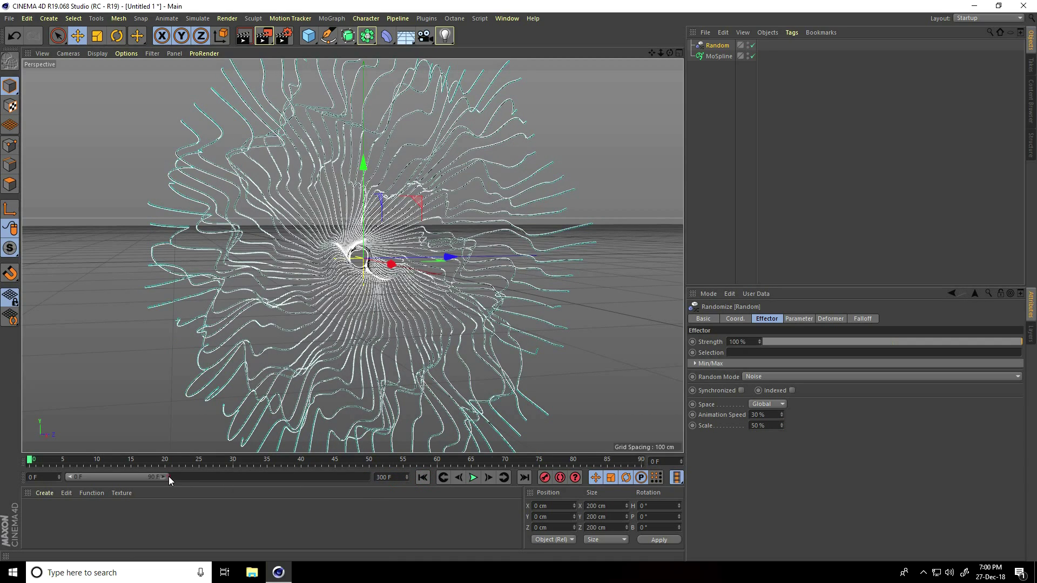
pyautogui.moveTo(169, 478); pyautogui.dragTo(368, 478)
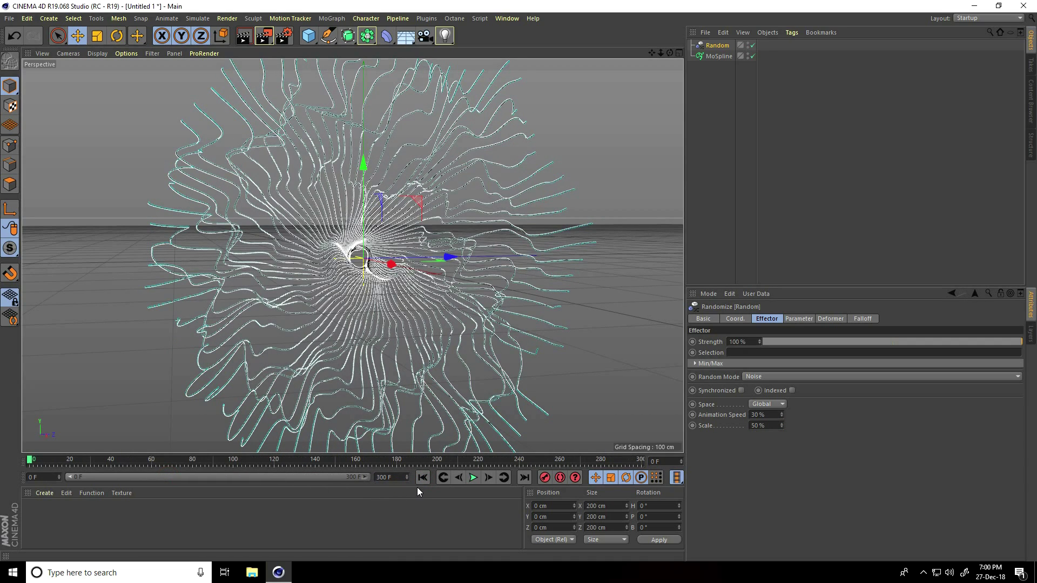
pyautogui.click(473, 477)
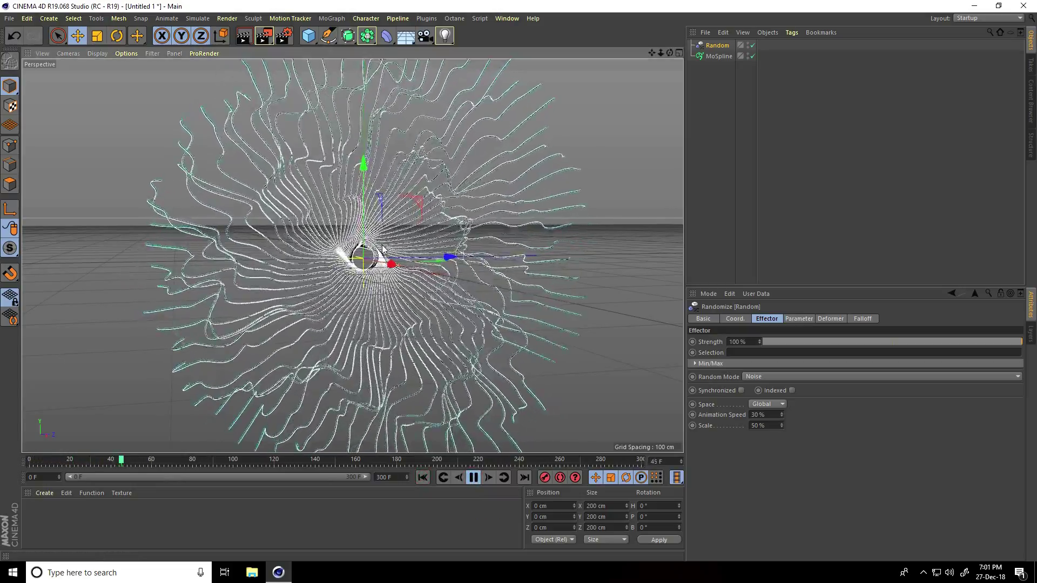
# Set the Random effector's position strength to 100 cm in X and 30 cm in Y
pyautogui.keyDown('alt'); pyautogui.moveTo(359, 325); pyautogui.dragTo(324, 322); pyautogui.keyUp('alt')
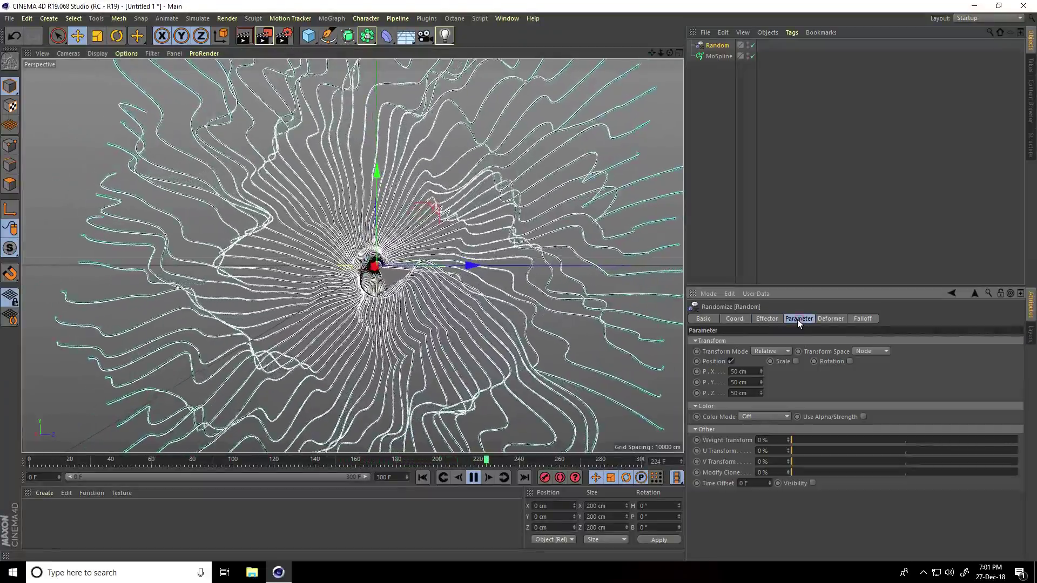
pyautogui.click(753, 371)
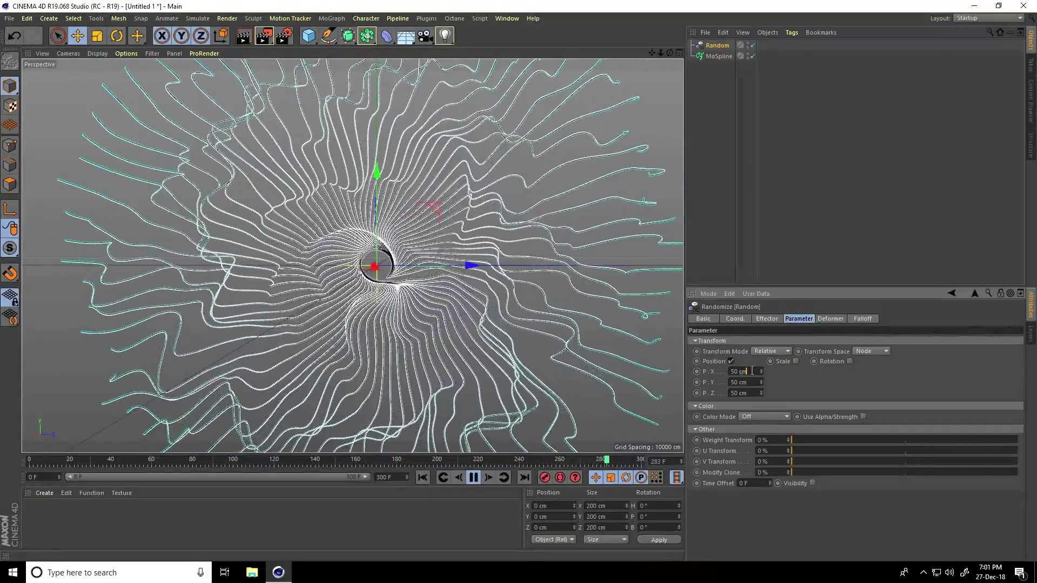
pyautogui.write('100')
pyautogui.press('Return')
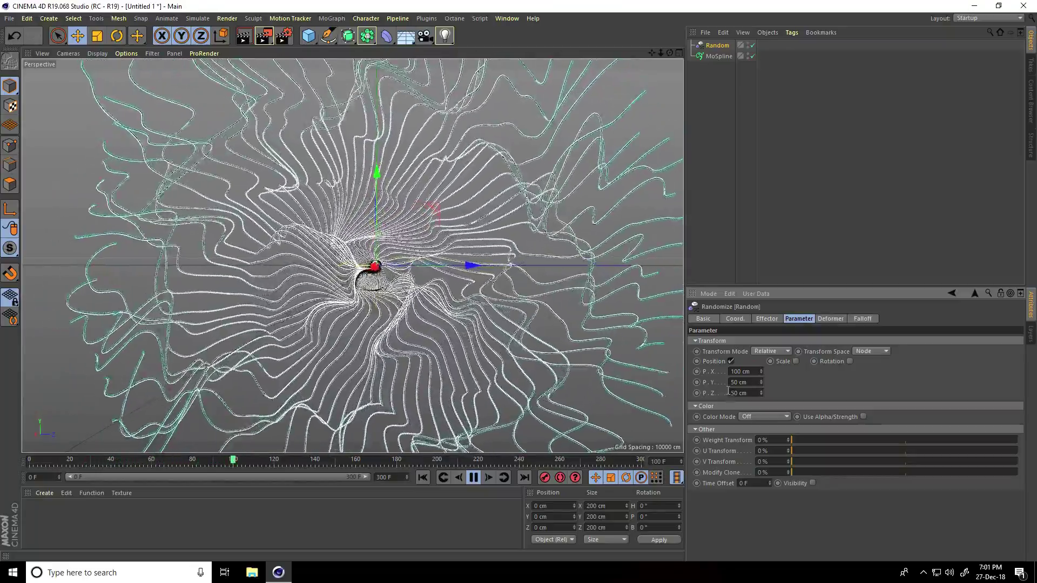
pyautogui.moveTo(748, 382); pyautogui.dragTo(719, 384)
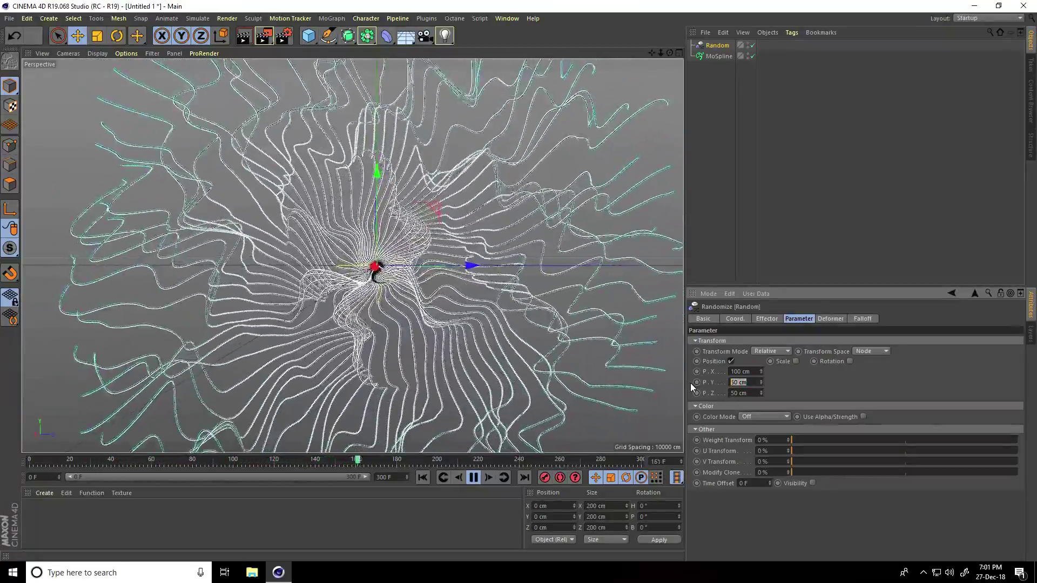
pyautogui.write('30')
pyautogui.press('Return')
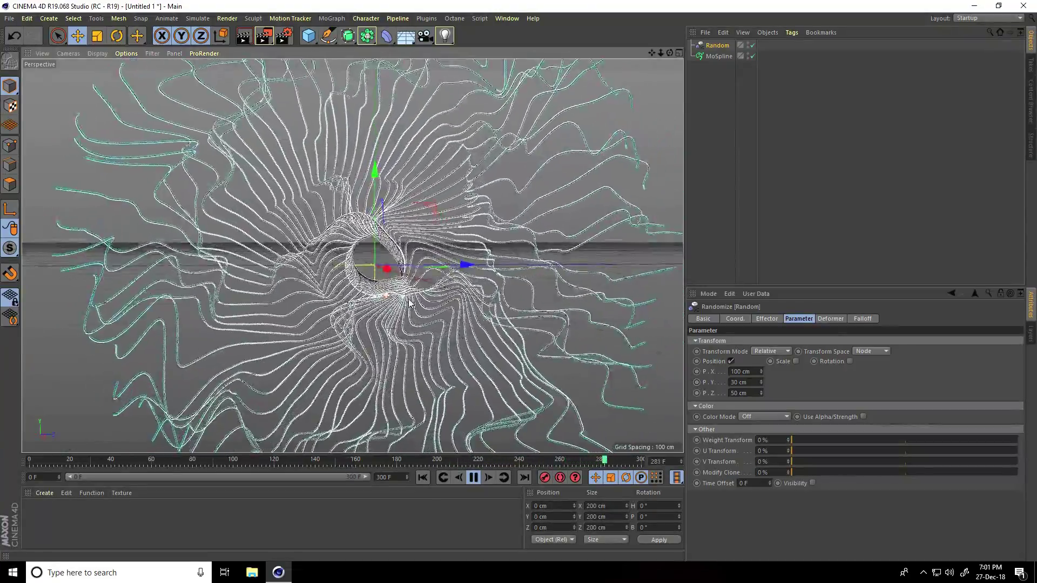
# Examine the moving strands from the side and the front, and pause the playback
pyautogui.moveTo(409, 304)
pyautogui.keyDown('alt'); pyautogui.mouseDown()
pyautogui.moveTo(534, 303)
pyautogui.moveTo(423, 315)
pyautogui.mouseUp(); pyautogui.keyUp('alt')
pyautogui.keyDown('alt'); pyautogui.moveTo(193, 242); pyautogui.dragTo(96, 274, button='right'); pyautogui.keyUp('alt')
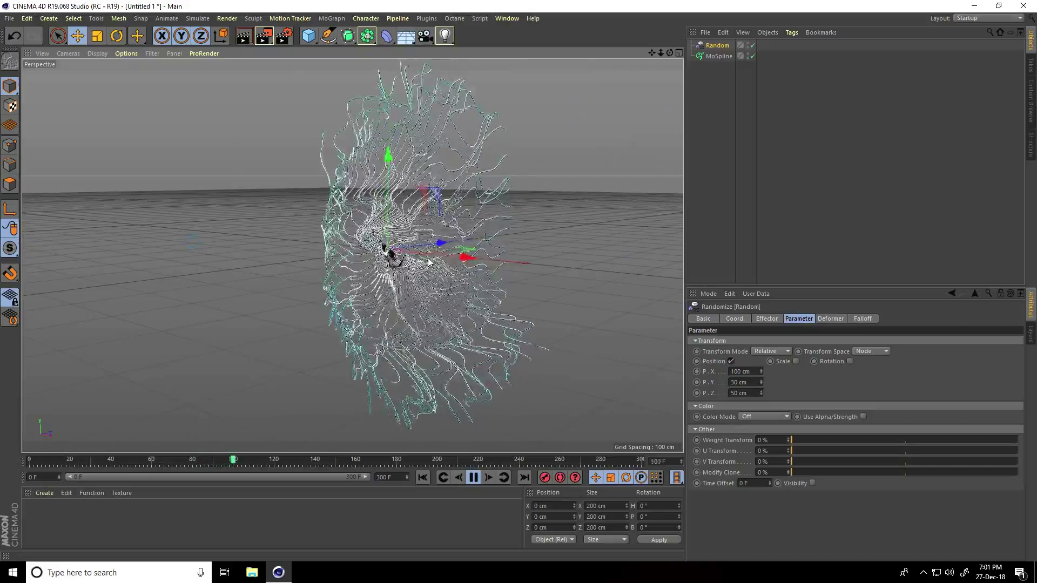
pyautogui.keyDown('alt'); pyautogui.moveTo(429, 261); pyautogui.dragTo(297, 290); pyautogui.keyUp('alt')
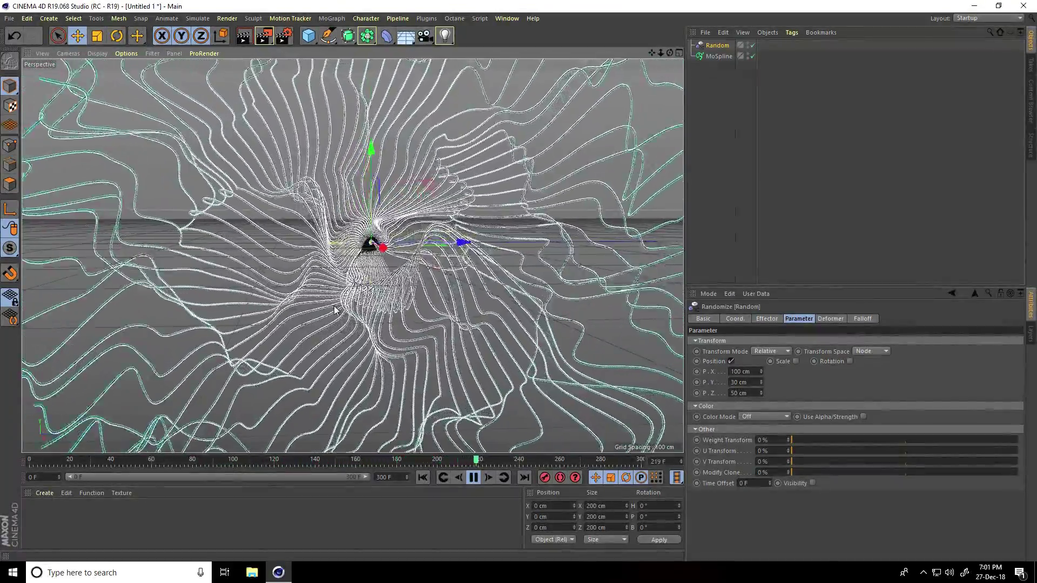
pyautogui.click(473, 477)
pyautogui.keyDown('alt'); pyautogui.moveTo(293, 161); pyautogui.dragTo(322, 146, button='right'); pyautogui.keyUp('alt')
pyautogui.scroll(-2, 301, 240)
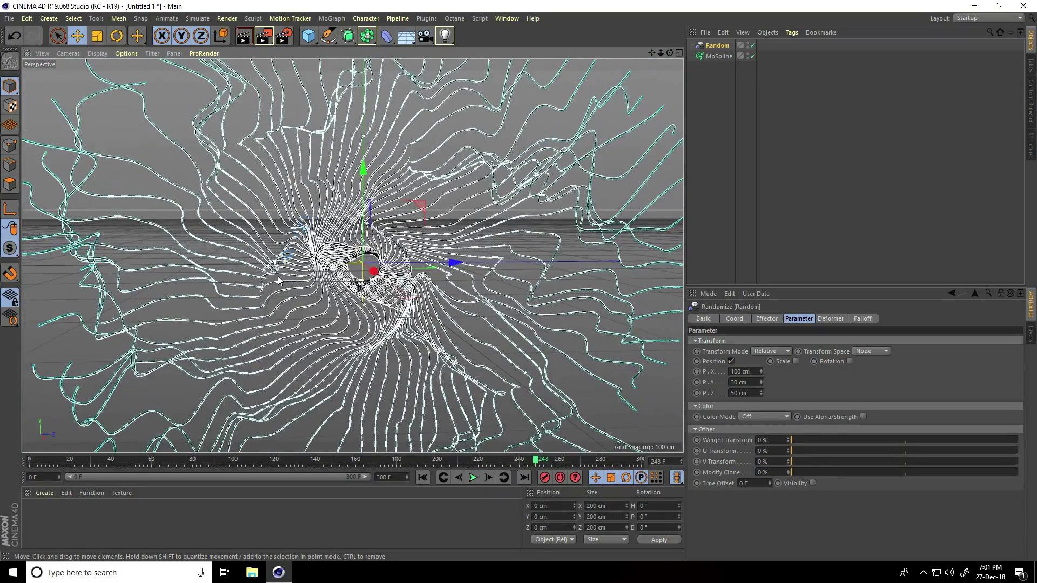
# Increase the MoSpline's Segments to 200
pyautogui.click(718, 57)
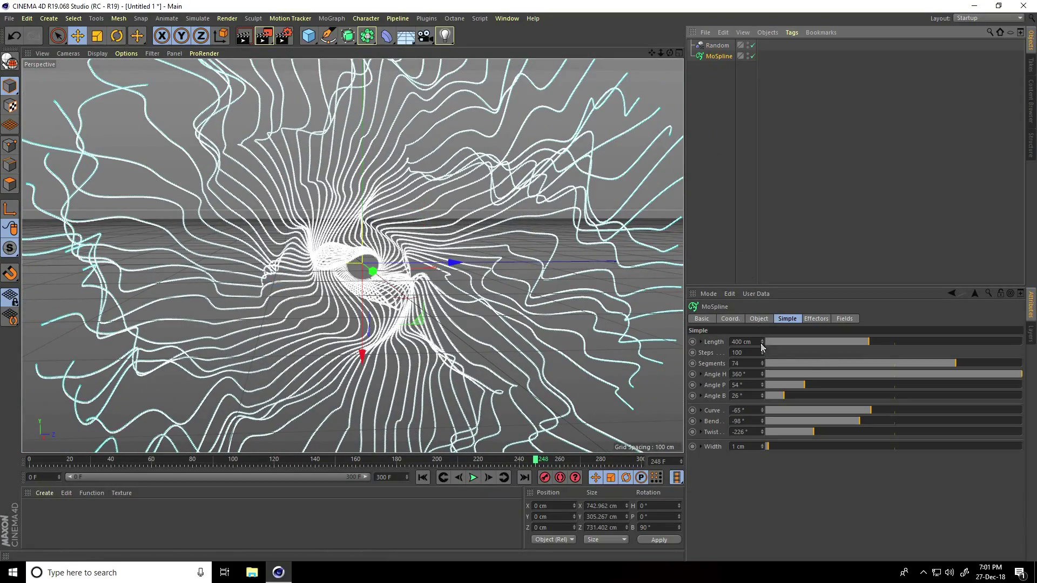
pyautogui.click(749, 365)
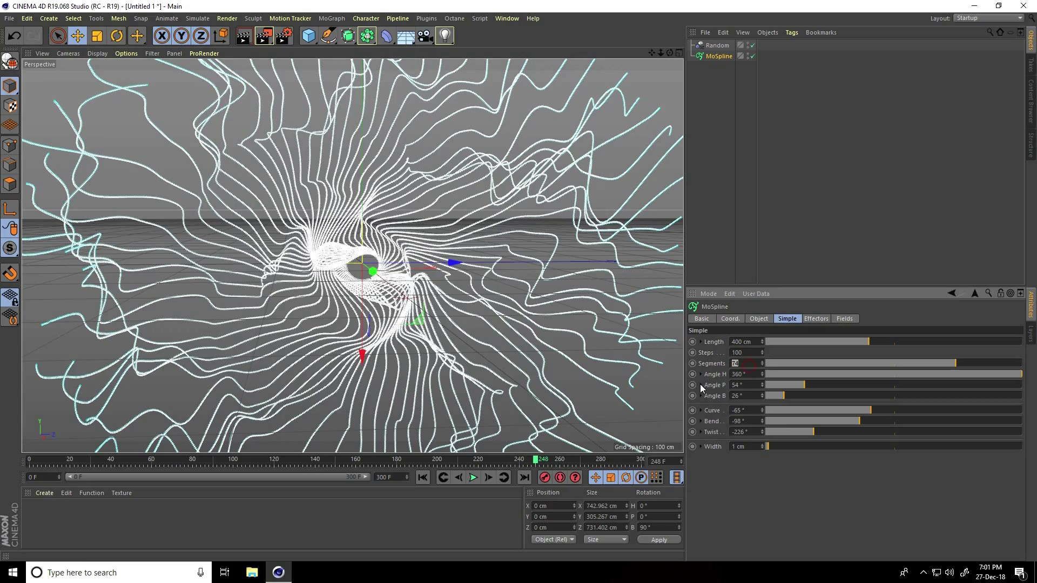
pyautogui.write('200')
pyautogui.press('Return')
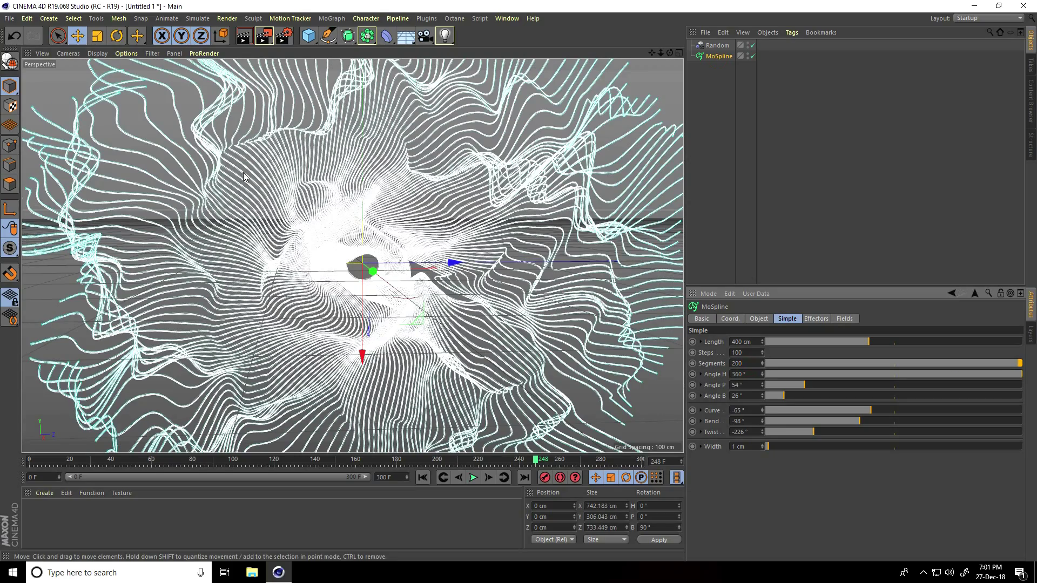
# Play the animation from the first frame to examine the denser strands, and pause it
pyautogui.click(423, 477)
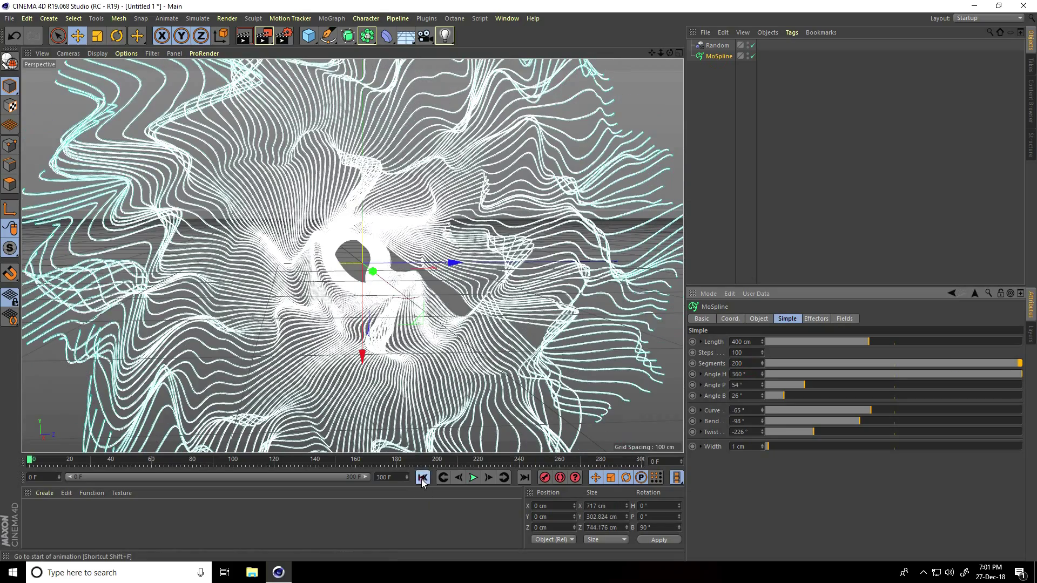
pyautogui.click(473, 477)
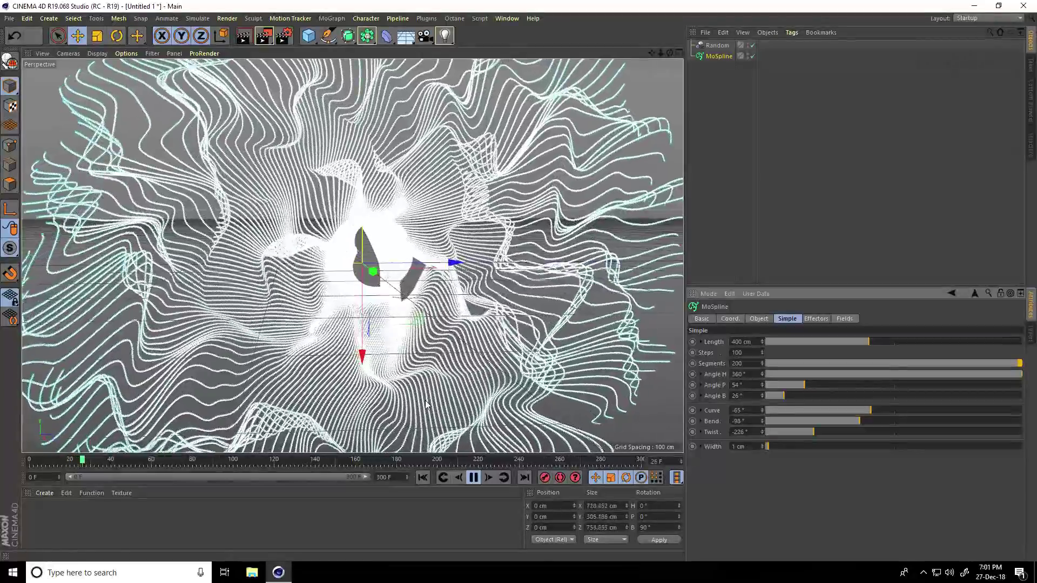
pyautogui.keyDown('alt'); pyautogui.moveTo(382, 343); pyautogui.dragTo(437, 346); pyautogui.keyUp('alt')
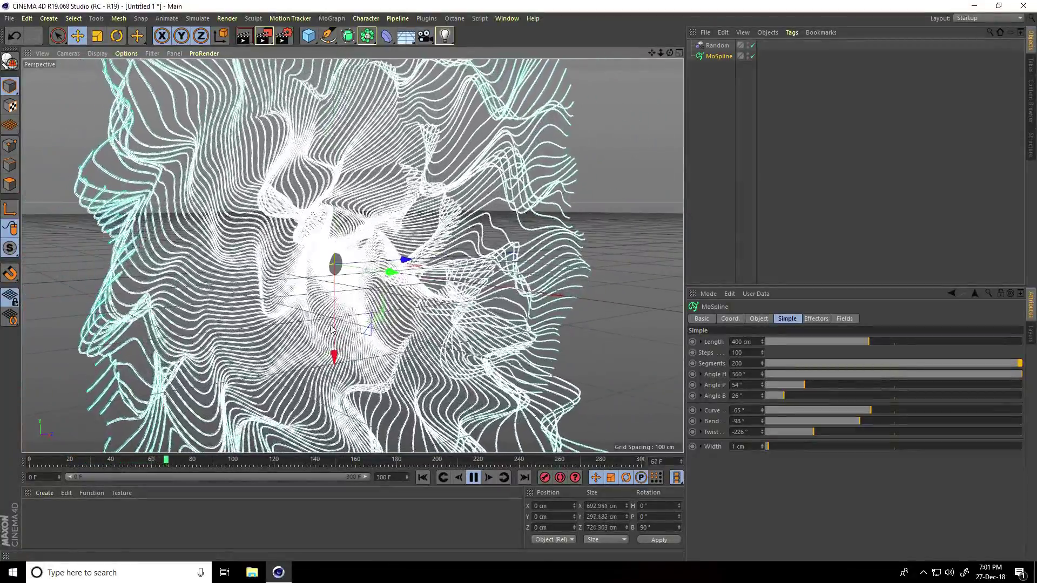
pyautogui.click(474, 477)
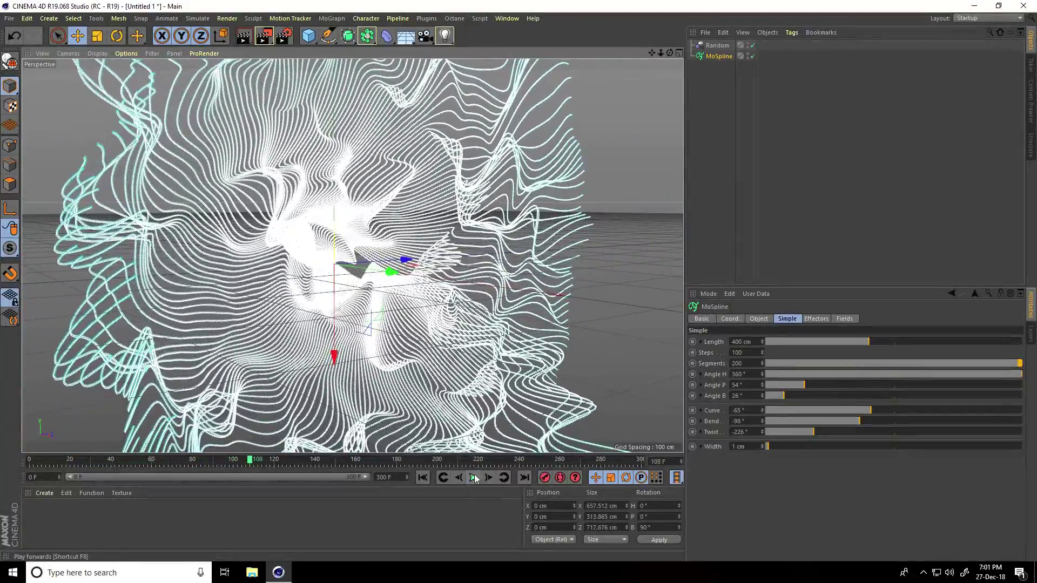
# Set the MoSpline's Curve to about -162°
pyautogui.moveTo(859, 410); pyautogui.dragTo(837, 408)
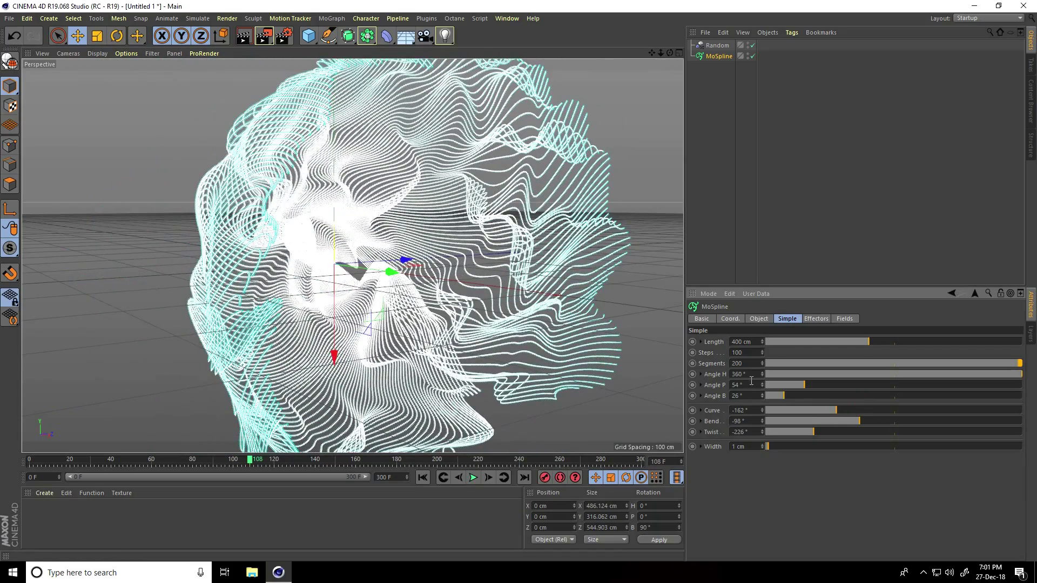
# Try an Angle H of about 222° on the MoSpline, and restore it to 360°
pyautogui.moveTo(939, 377)
pyautogui.mouseDown()
pyautogui.moveTo(832, 376)
pyautogui.moveTo(945, 379)
pyautogui.moveTo(924, 379)
pyautogui.mouseUp()
pyautogui.keyDown('alt'); pyautogui.moveTo(432, 303); pyautogui.dragTo(416, 368); pyautogui.keyUp('alt')
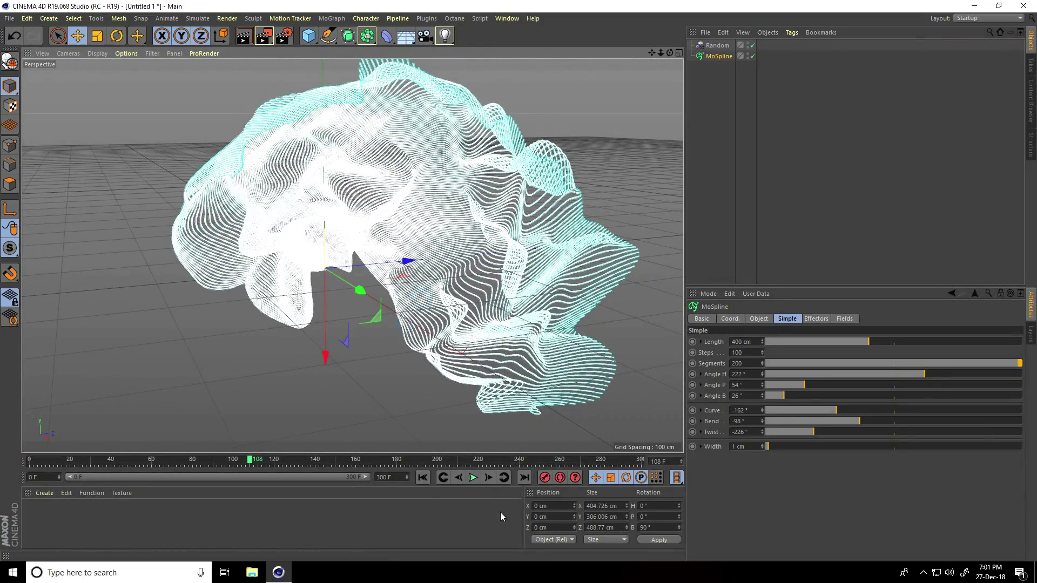
pyautogui.moveTo(922, 378); pyautogui.dragTo(1036, 379)
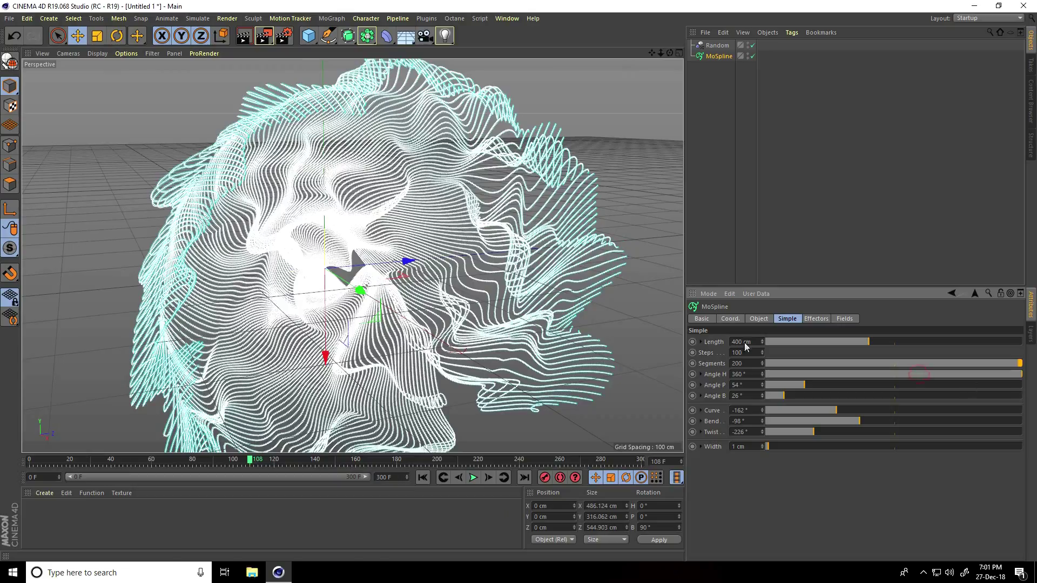
pyautogui.keyDown('alt'); pyautogui.moveTo(395, 345); pyautogui.dragTo(367, 332); pyautogui.keyUp('alt')
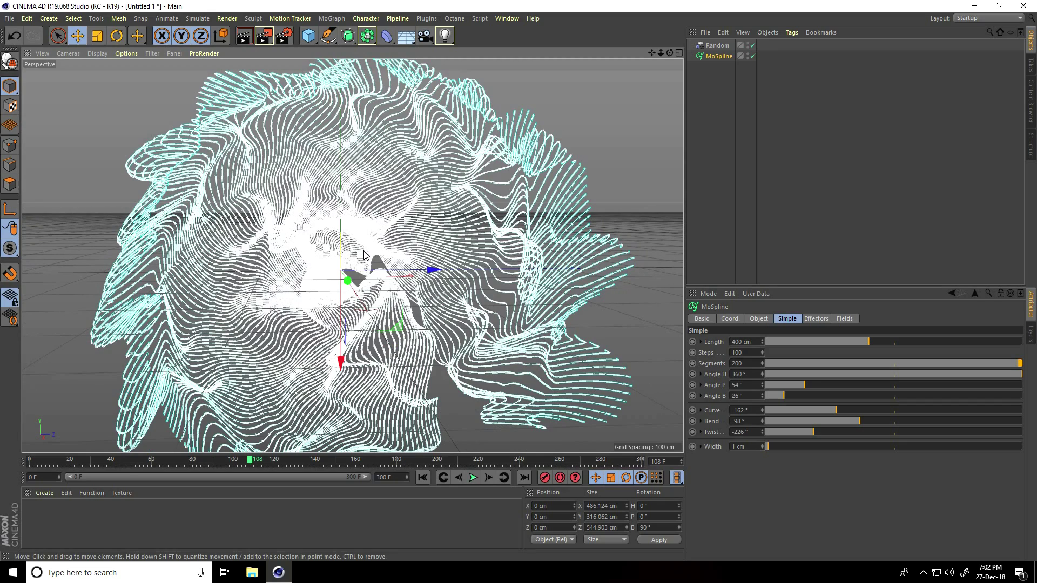
# Create a new Hair Material
pyautogui.click(41, 495)
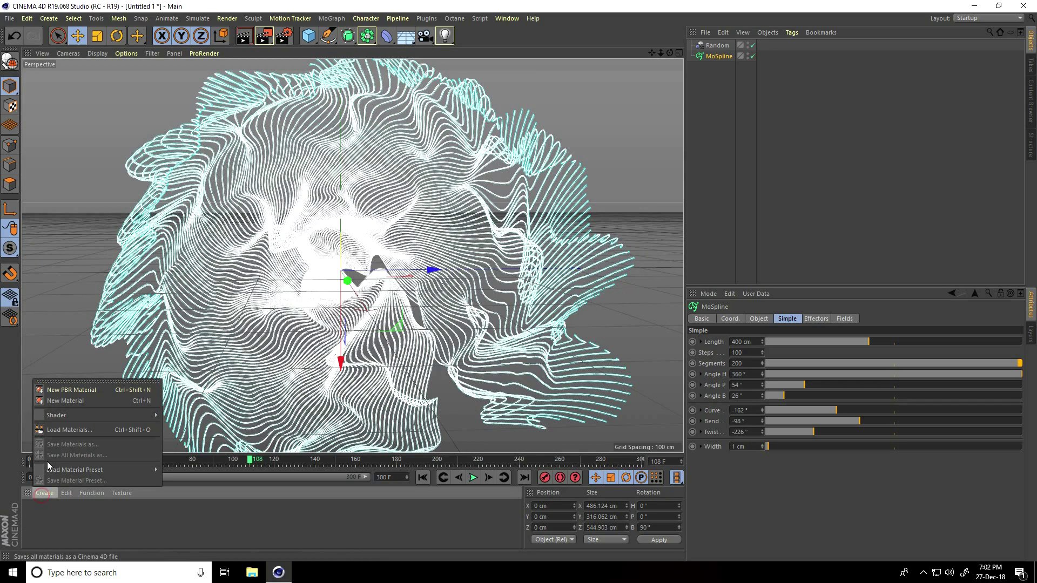
pyautogui.moveTo(60, 417)
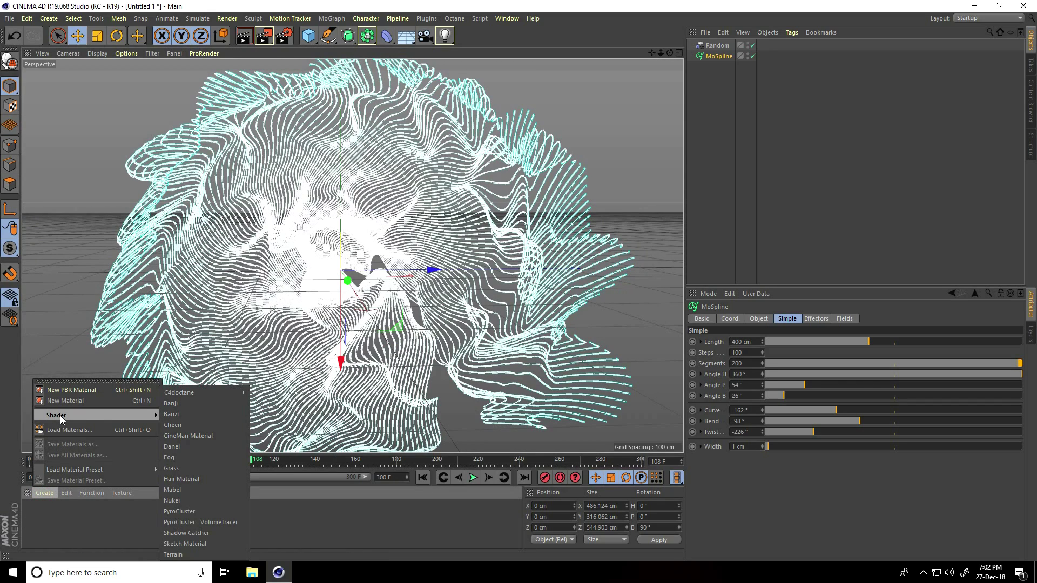
pyautogui.click(210, 477)
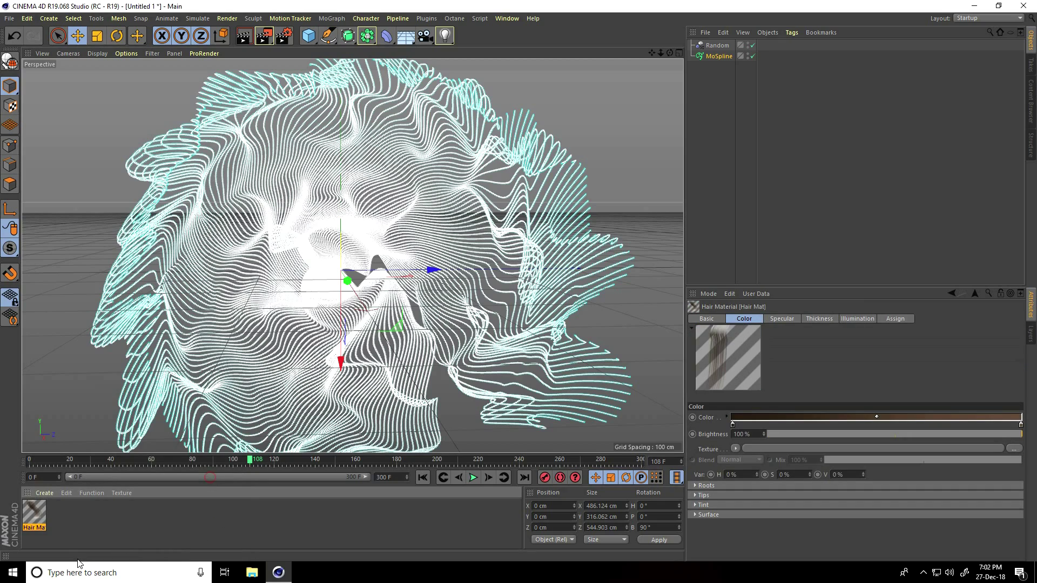
# Open the hair material for editing and set its color gradient's start knot to orange with H 40°, S 100% and V 100%
pyautogui.doubleClick(35, 512)
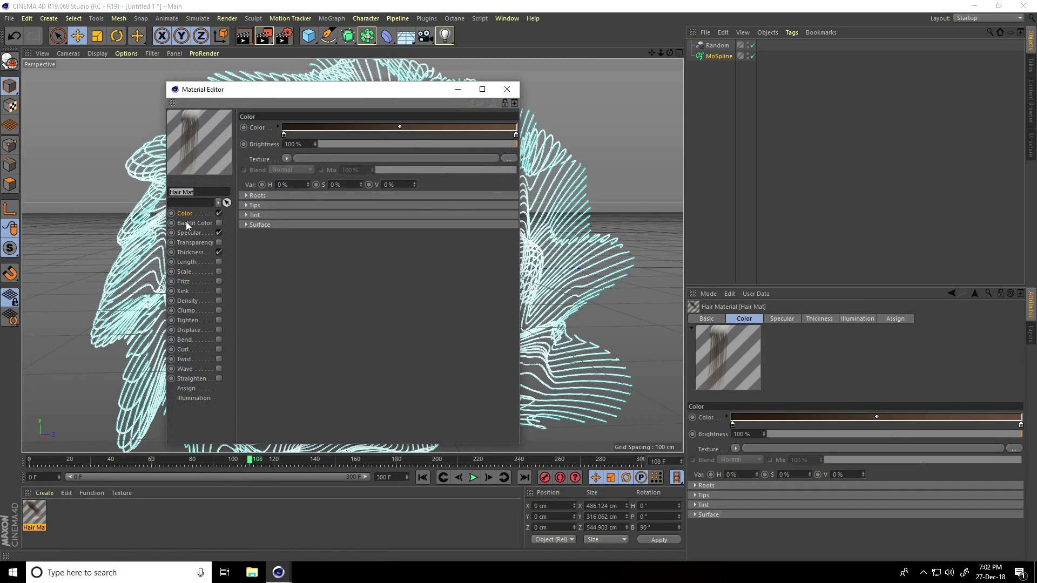
pyautogui.doubleClick(284, 134)
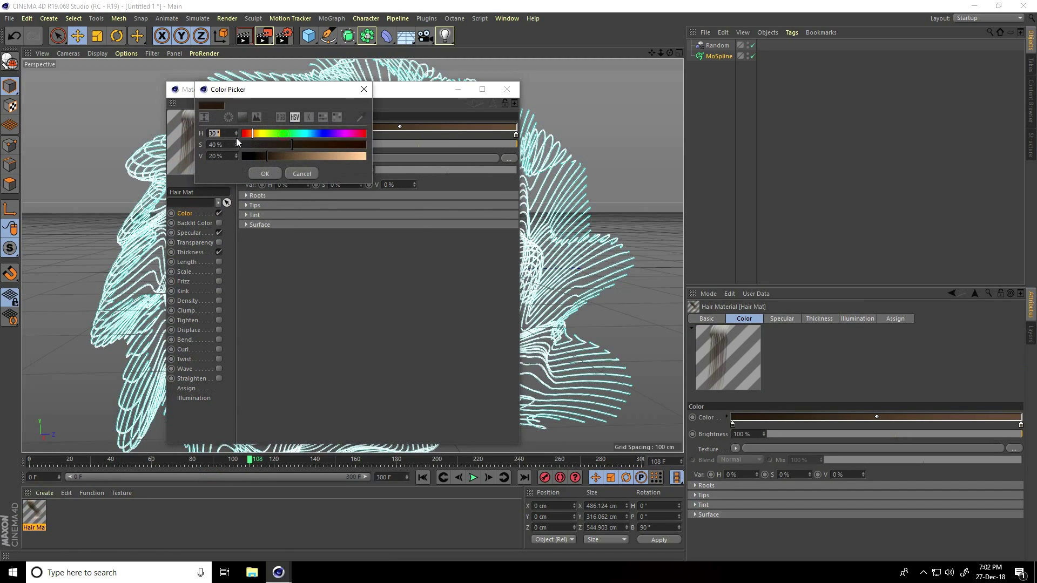
pyautogui.click(235, 135)
pyautogui.write('40')
pyautogui.press('Tab')
pyautogui.write('100')
pyautogui.press('Tab')
pyautogui.write('100')
pyautogui.press('Tab')
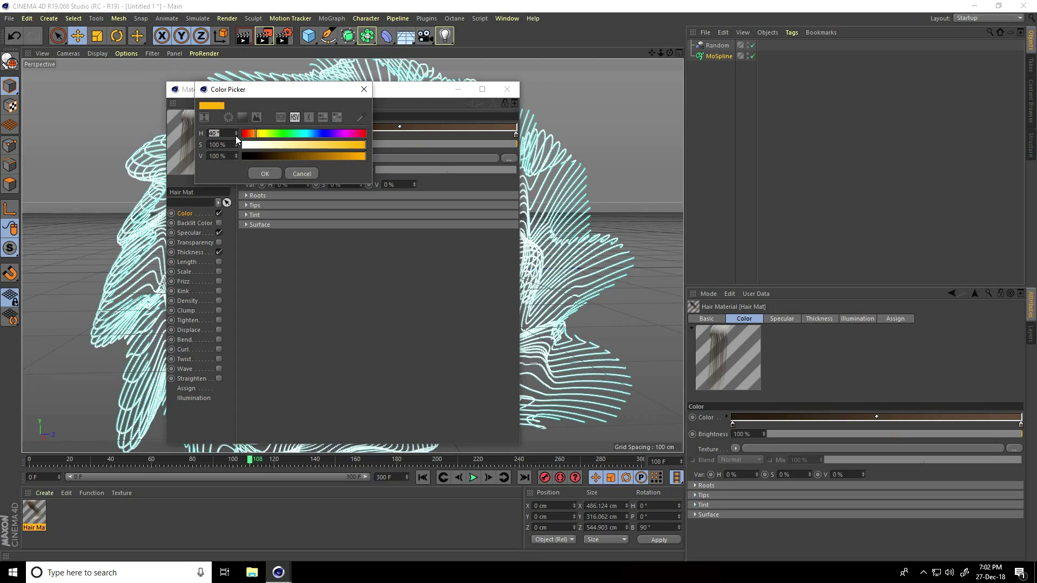
pyautogui.click(269, 174)
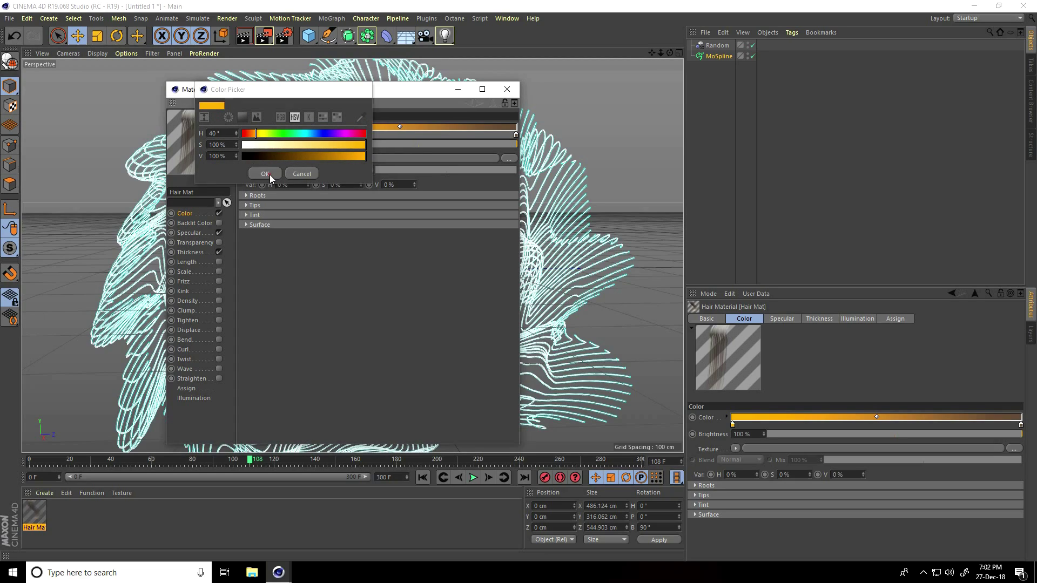
# Set the end knot of the hair material's color gradient to magenta with H 300°, S 100% and V 100%
pyautogui.doubleClick(515, 135)
pyautogui.click(442, 136)
pyautogui.write('3')
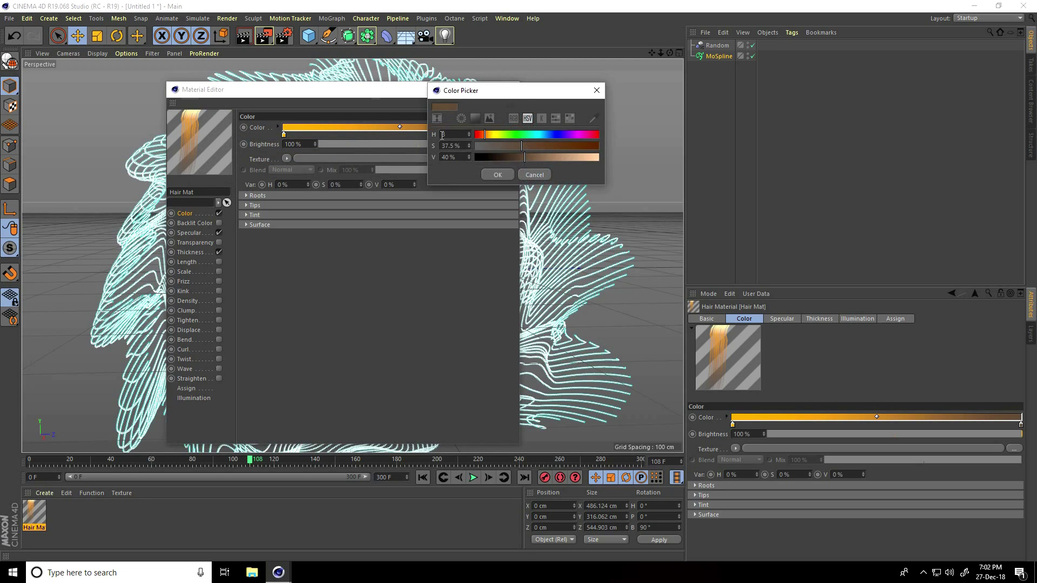
pyautogui.write('00')
pyautogui.press('Tab')
pyautogui.write('100')
pyautogui.press('Tab')
pyautogui.write('100')
pyautogui.press('Tab')
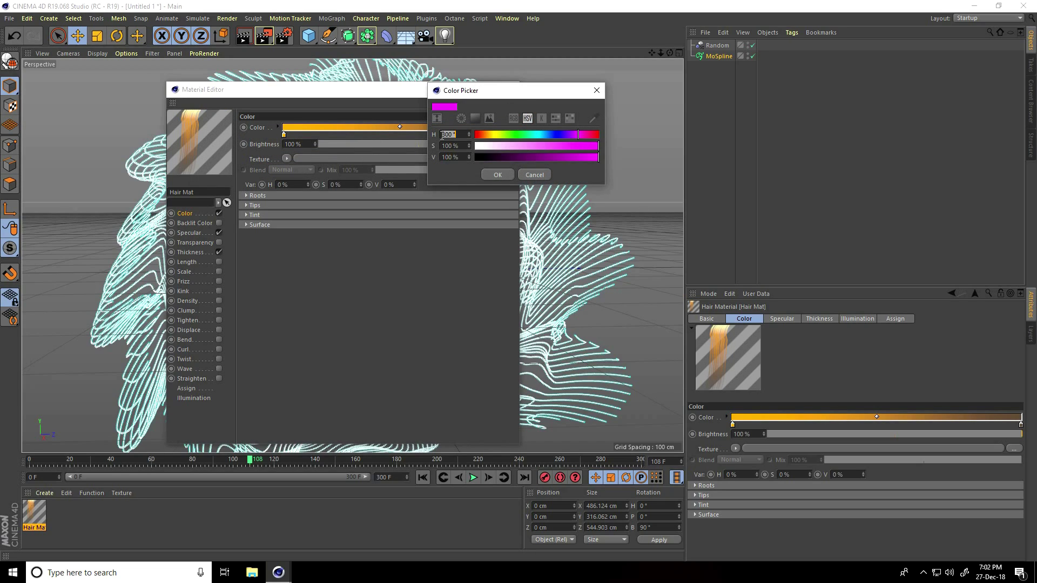
pyautogui.click(494, 174)
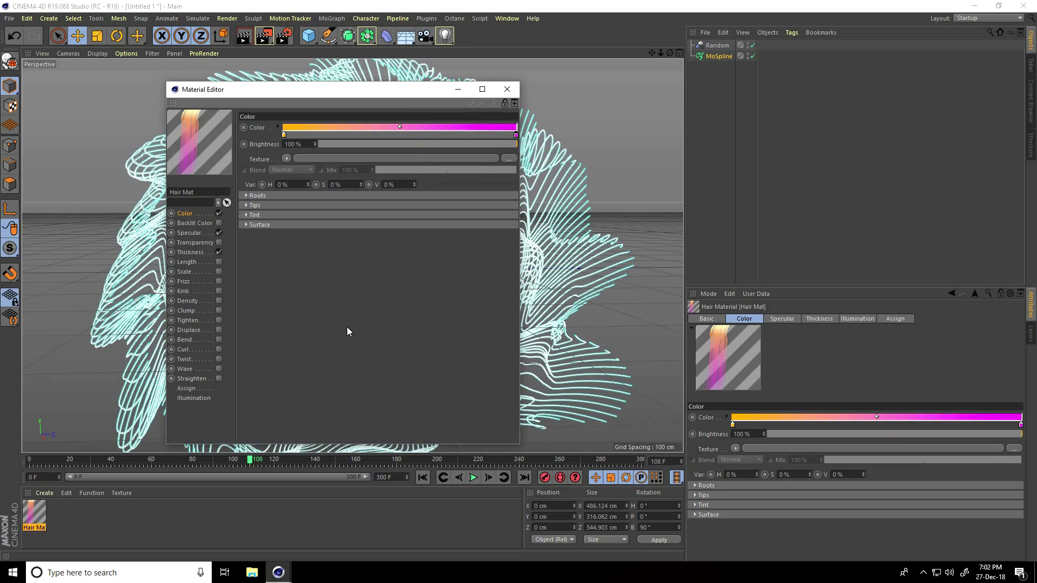
# Disable the hair material's Specular channel, set its root thickness to 0.1 cm, and close the material editor
pyautogui.click(219, 233)
pyautogui.click(189, 252)
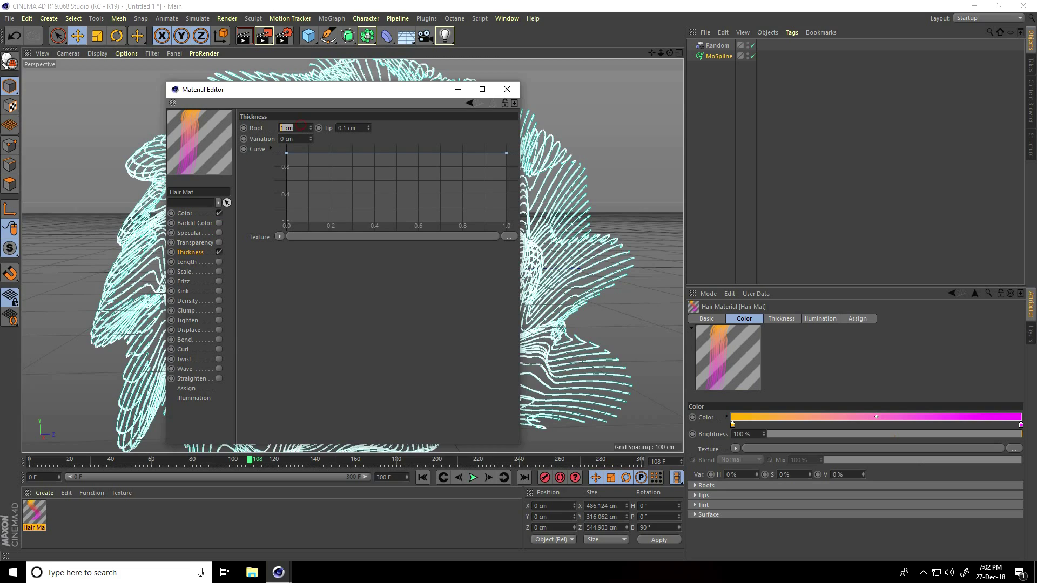
pyautogui.press('Return')
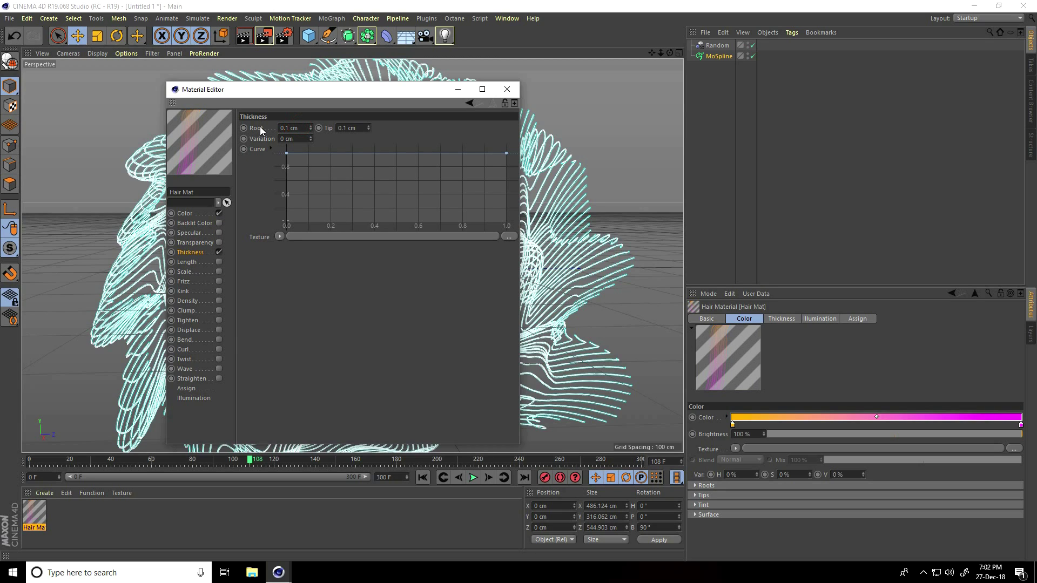
pyautogui.click(503, 92)
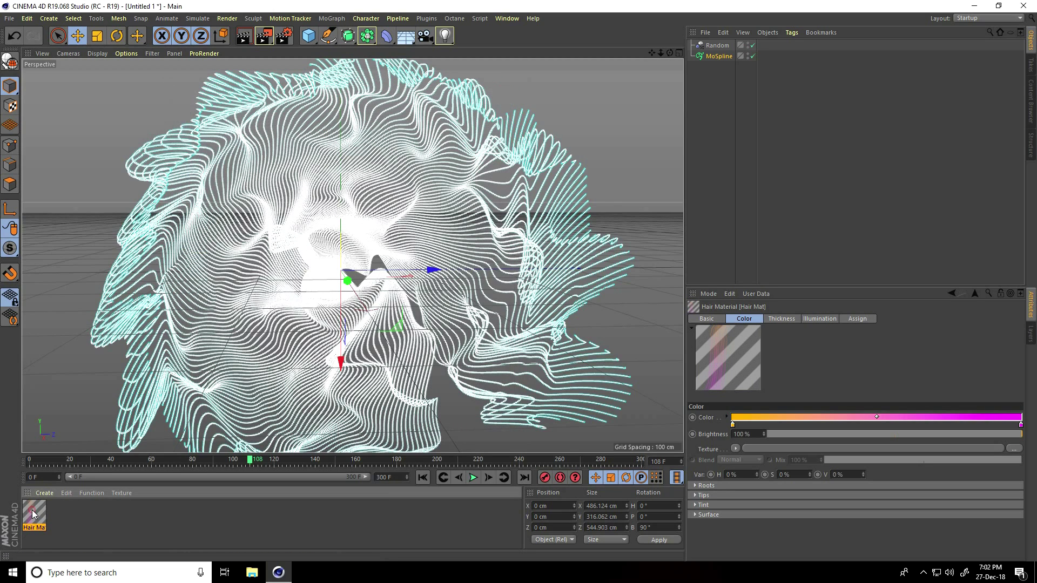
# Assign the hair material to the MoSpline and render a preview of the perspective view
pyautogui.moveTo(719, 60); pyautogui.dragTo(719, 57)
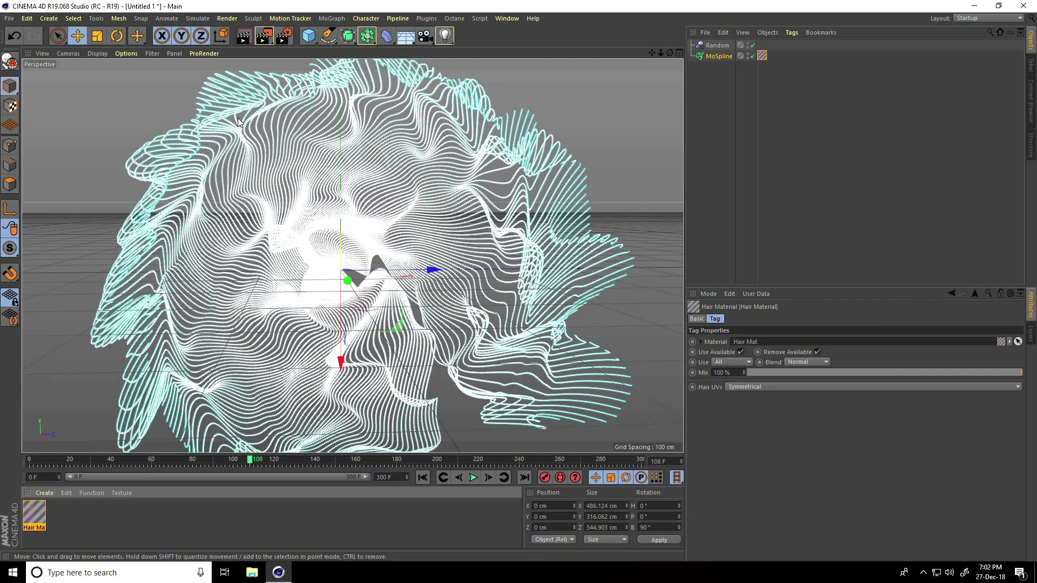
pyautogui.click(243, 37)
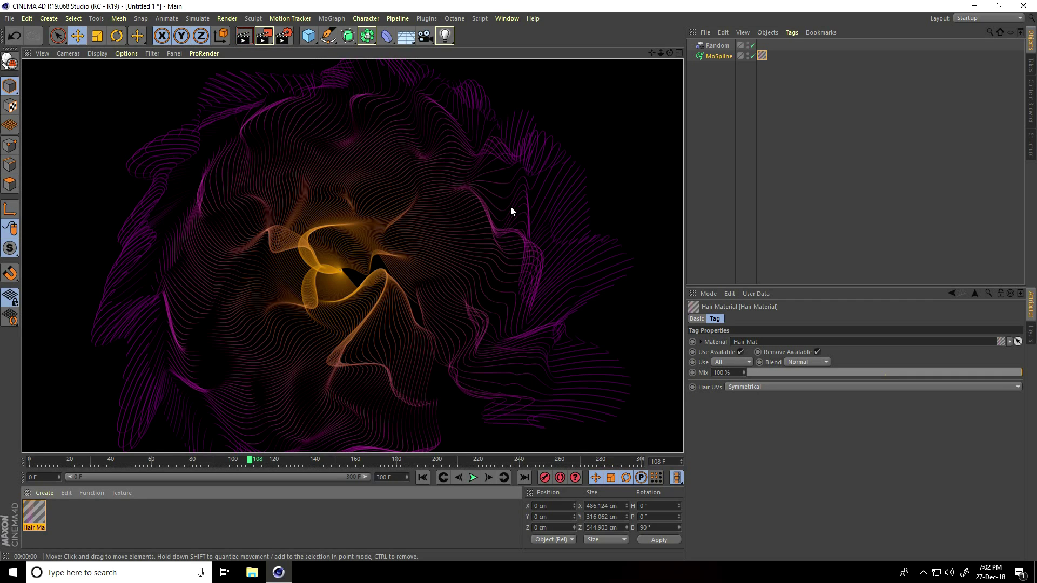
pyautogui.click(147, 210)
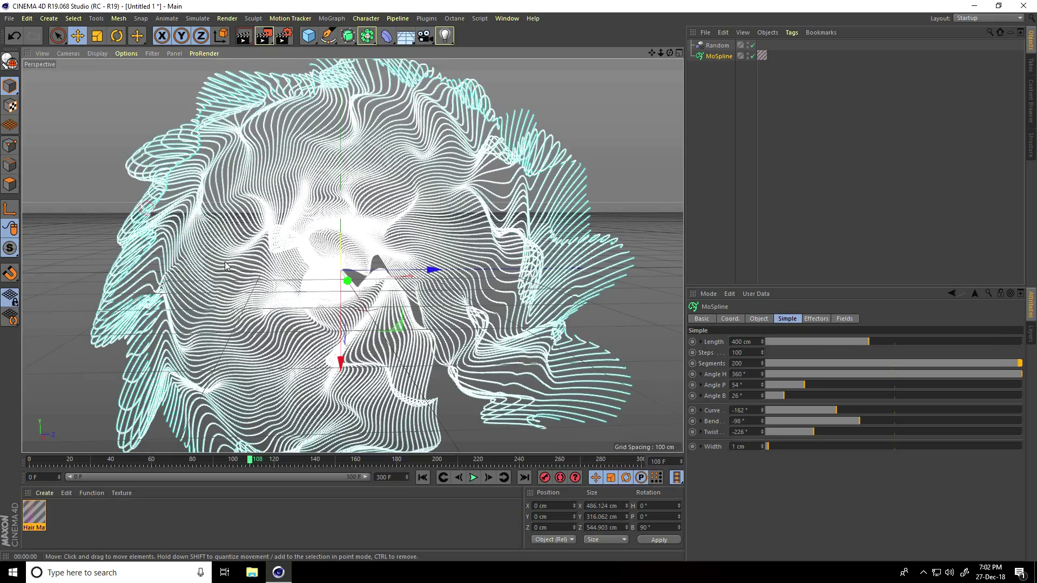
# Render a preview of the MoSpline strands from a rotated perspective angle
pyautogui.keyDown('alt'); pyautogui.moveTo(225, 266); pyautogui.dragTo(446, 262); pyautogui.keyUp('alt')
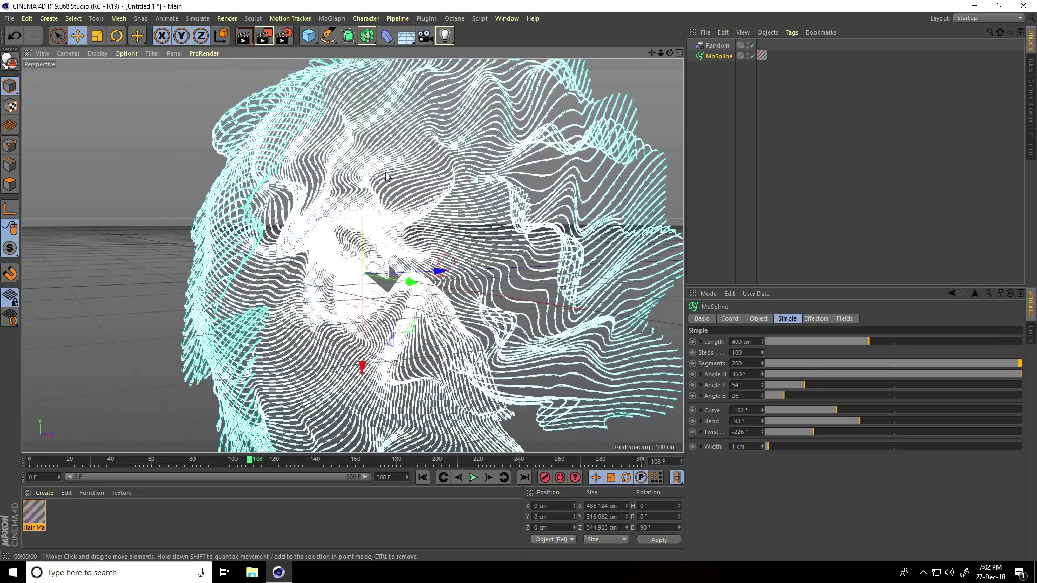
pyautogui.click(243, 37)
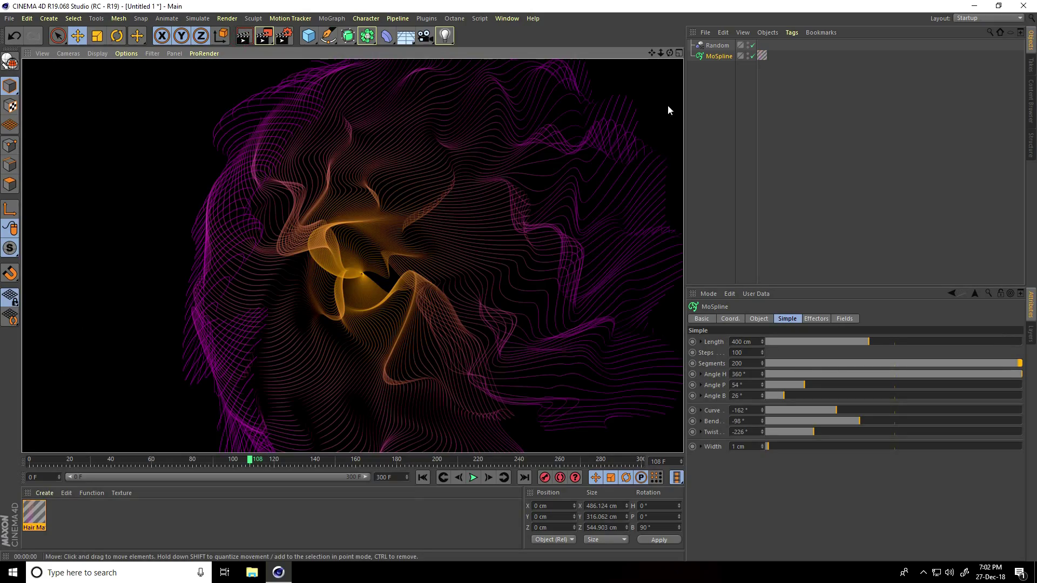
pyautogui.click(651, 100)
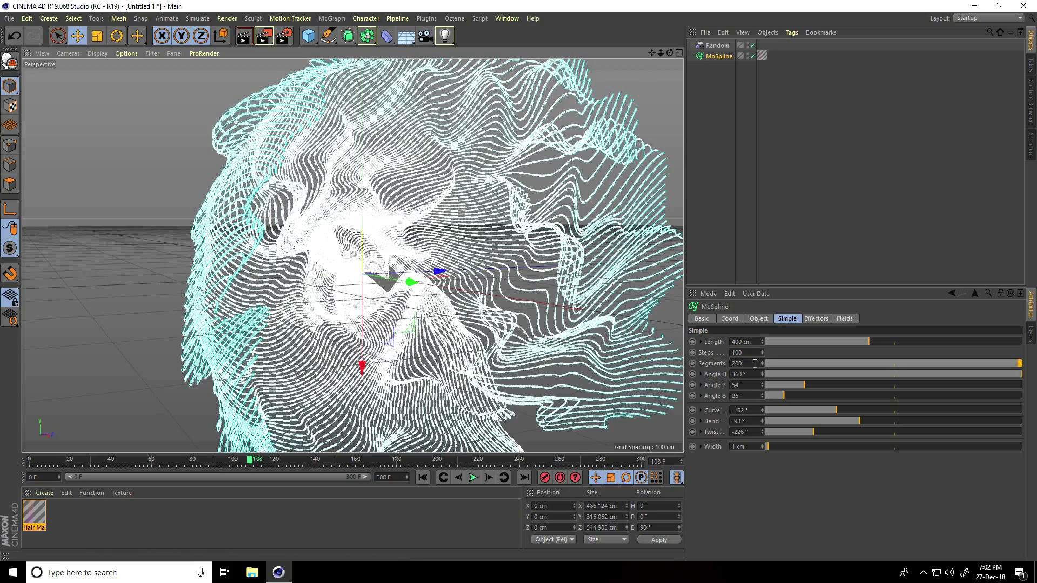
# Set the MoSpline's Segments to 500 and render a preview of the denser strands
pyautogui.click(755, 363)
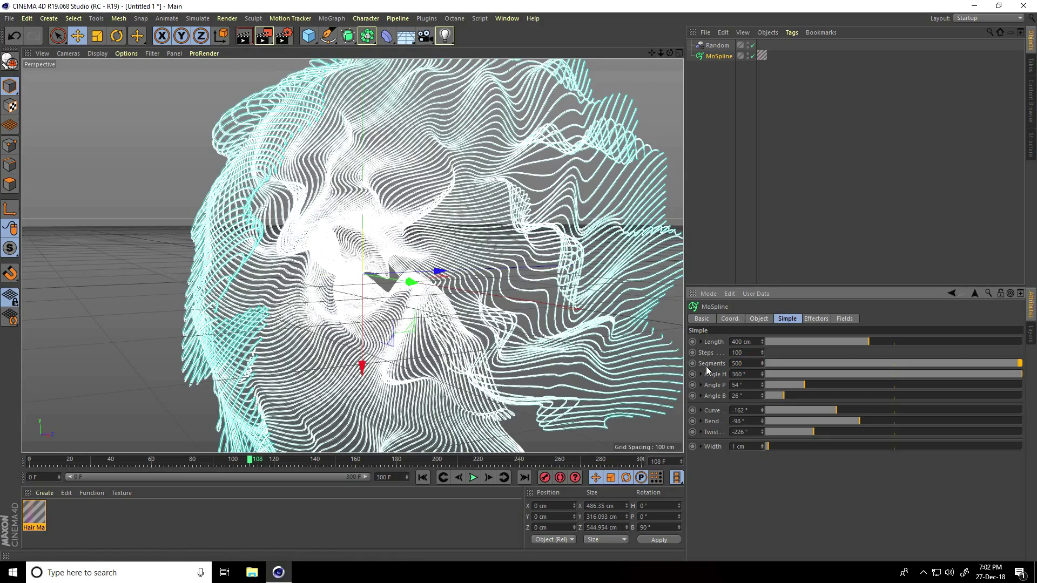
pyautogui.moveTo(652, 54); pyautogui.dragTo(327, 56)
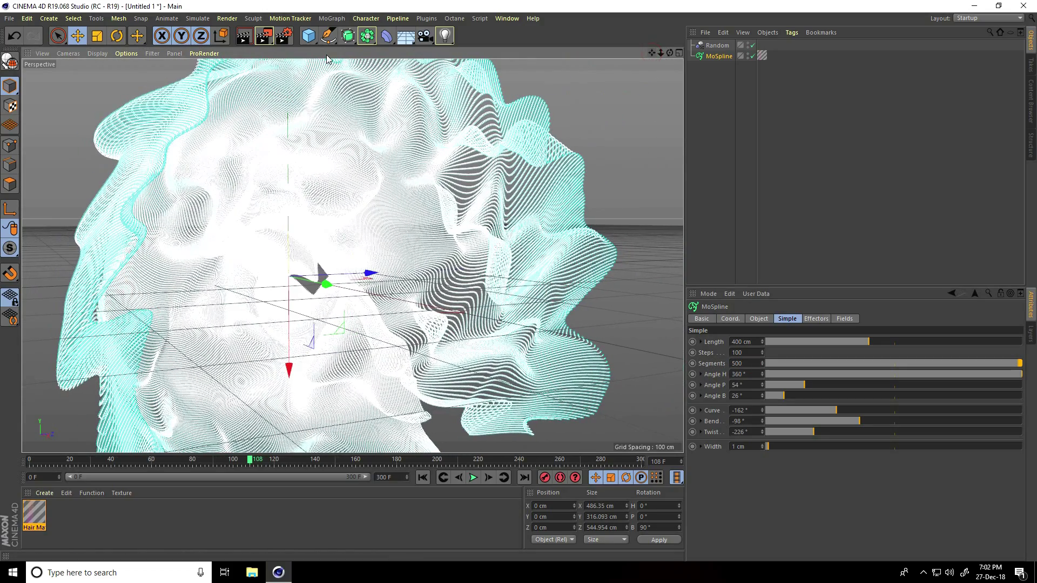
pyautogui.click(245, 37)
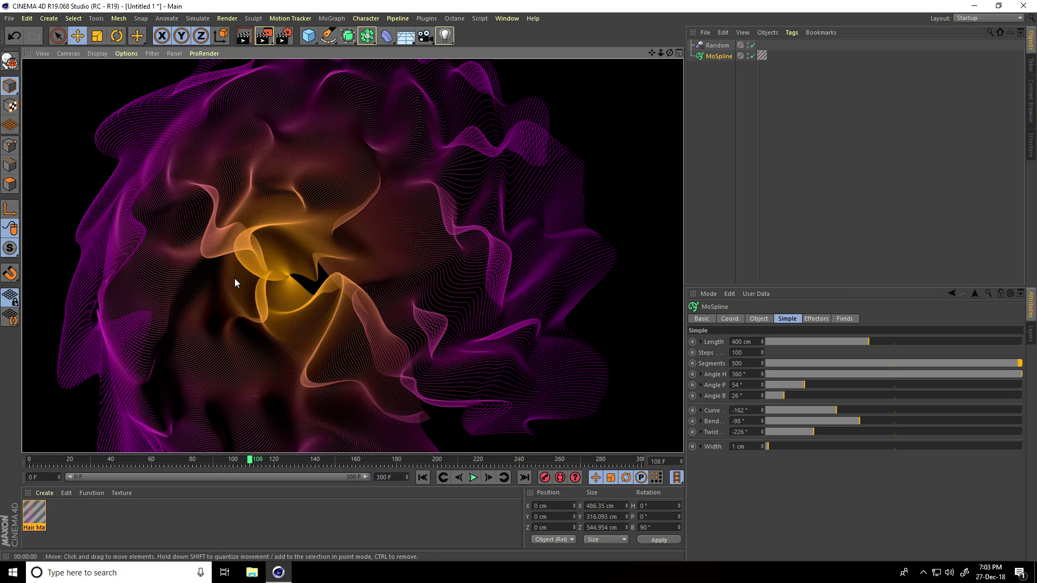
pyautogui.click(485, 261)
pyautogui.click(596, 149)
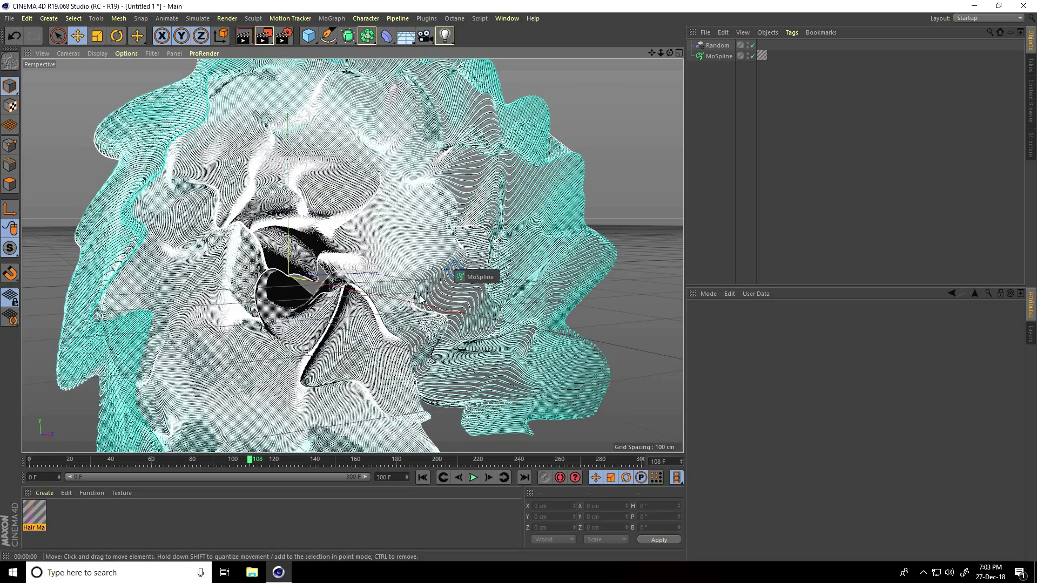
pyautogui.click(53, 188)
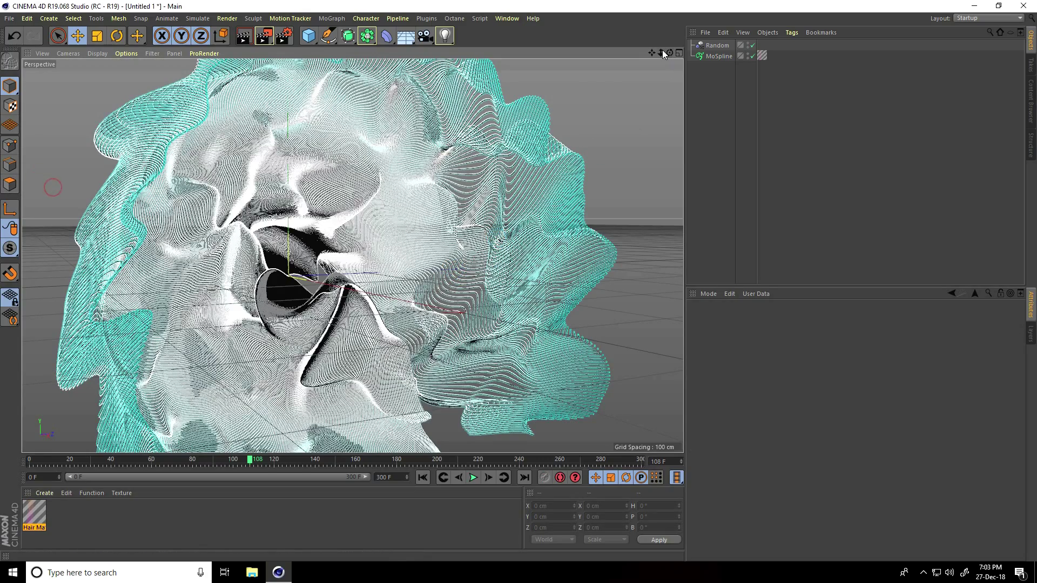
# Set the MoSpline's Angle H to 162°, Angle P to 102°, Angle B to 131°, Curve to -142° and Bend to -122°
pyautogui.moveTo(663, 50); pyautogui.dragTo(519, 281)
pyautogui.click(713, 57)
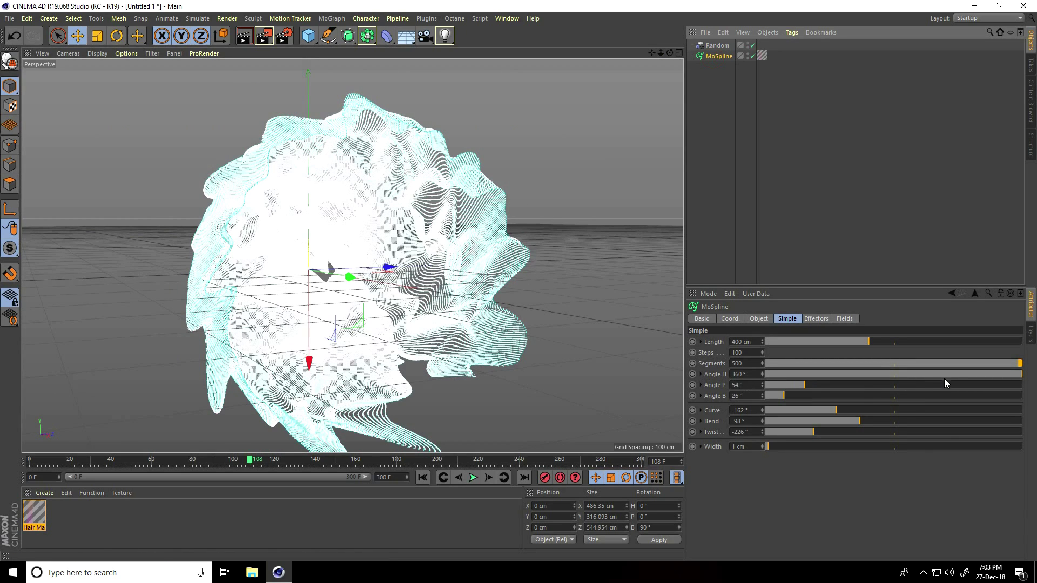
pyautogui.moveTo(955, 375); pyautogui.dragTo(881, 378)
pyautogui.moveTo(801, 384); pyautogui.dragTo(850, 421)
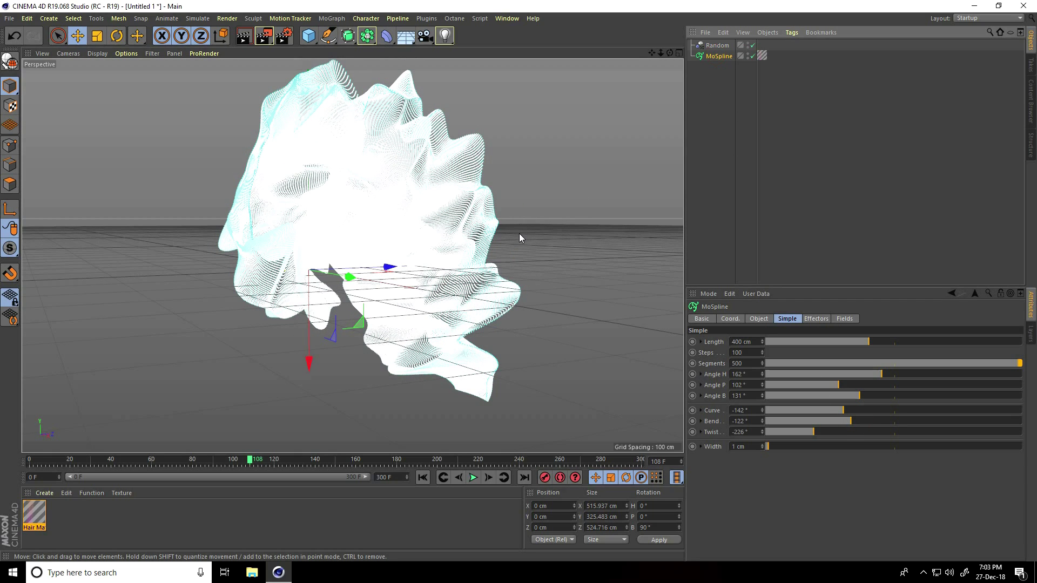
# Duplicate the MoSpline and move the copy along the Z axis to about -115 cm
pyautogui.hotkey('ctrl', 'c')
pyautogui.hotkey('ctrl', 'v')
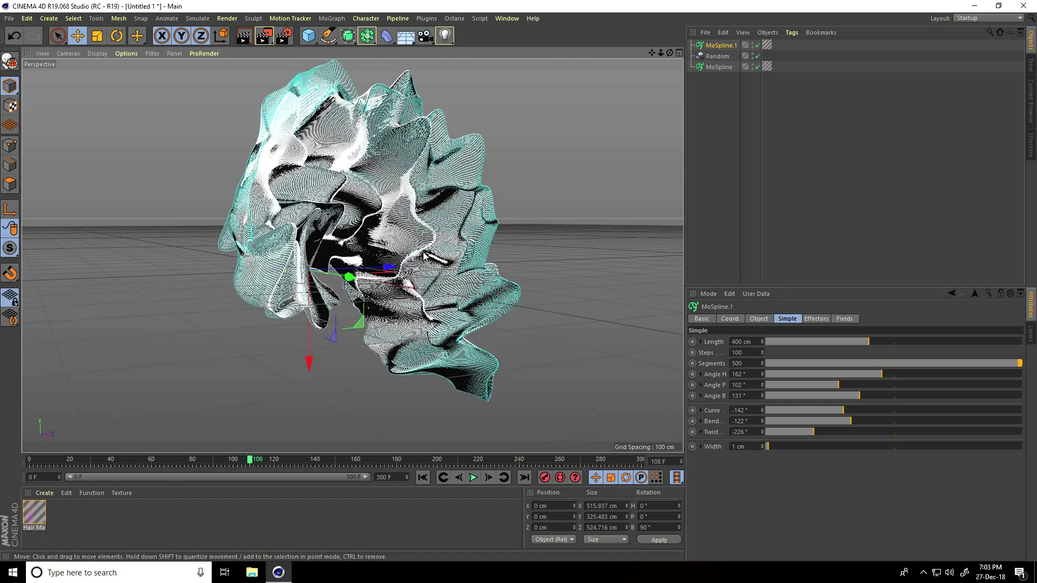
pyautogui.moveTo(391, 273); pyautogui.dragTo(361, 287)
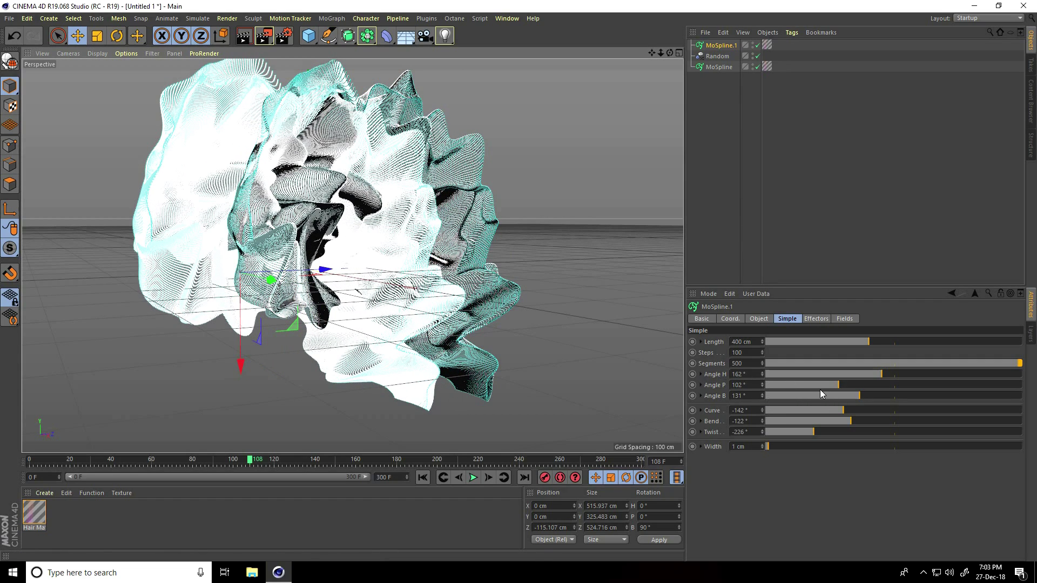
# Set the copied MoSpline's Length to 295 cm, Segments to 450, Angle H to 160°, Angle P to 117°, Curve to -63°, Bend to -45° and Twist to -175°
pyautogui.moveTo(864, 339); pyautogui.dragTo(841, 341)
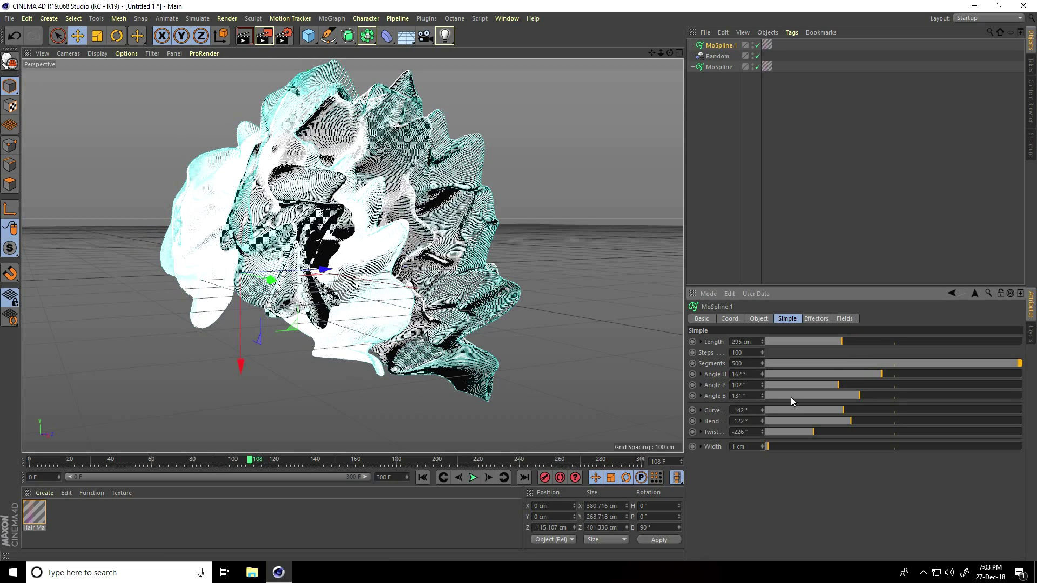
pyautogui.moveTo(851, 409); pyautogui.dragTo(878, 417)
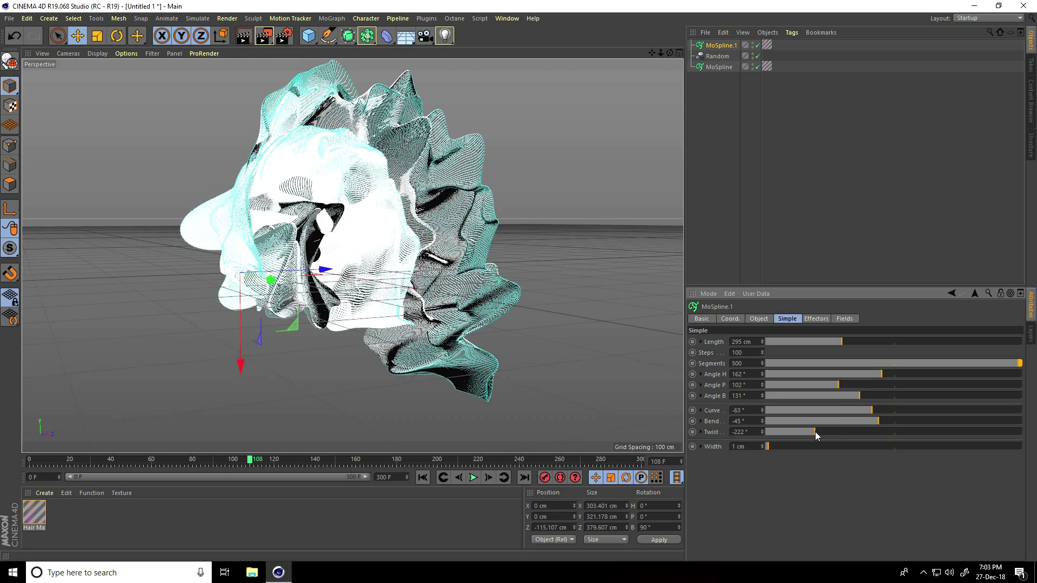
pyautogui.moveTo(815, 432); pyautogui.dragTo(832, 432)
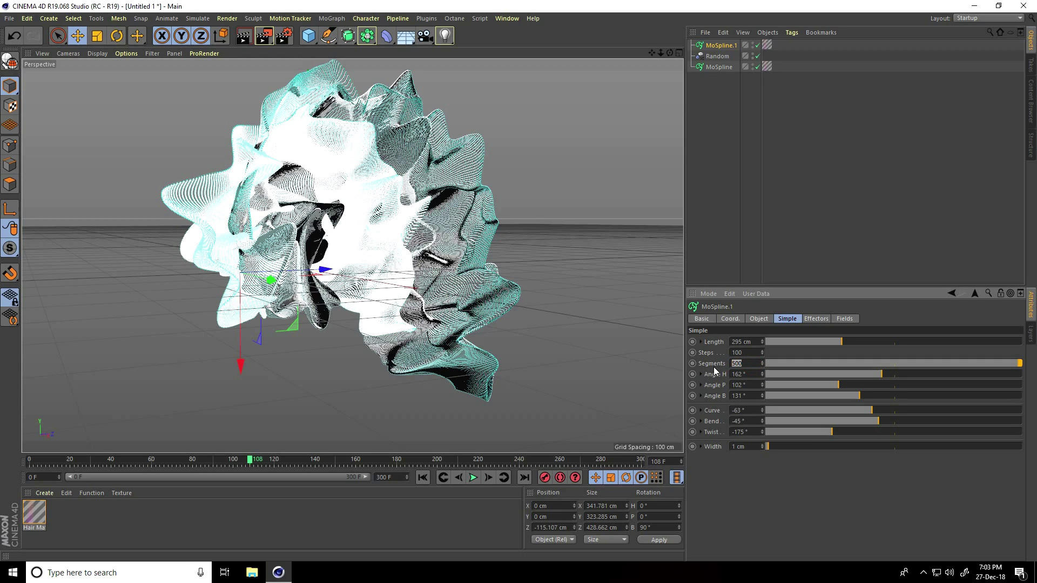
pyautogui.press('Return')
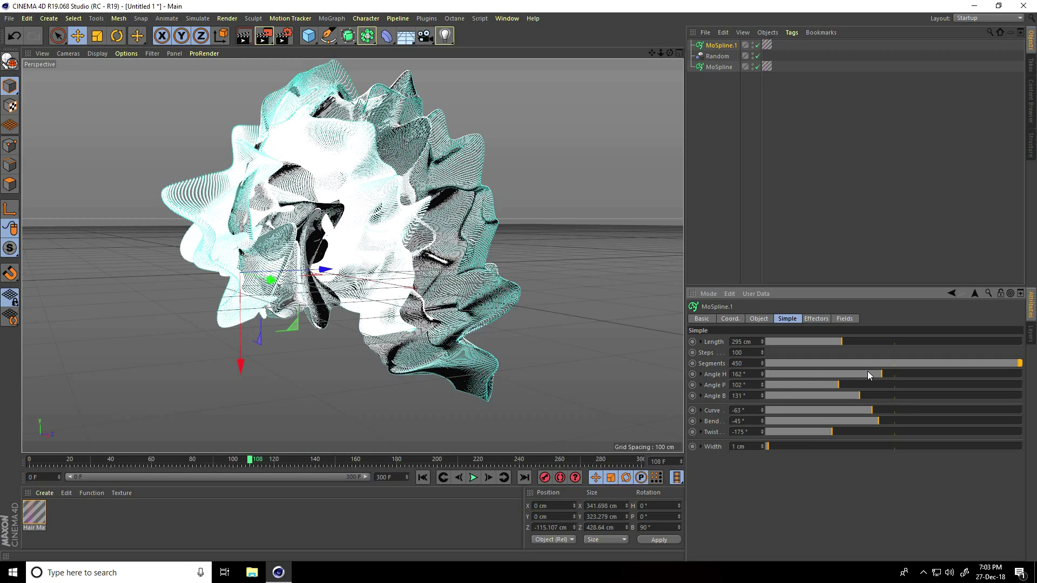
pyautogui.moveTo(885, 377)
pyautogui.mouseDown()
pyautogui.moveTo(909, 377)
pyautogui.moveTo(835, 384)
pyautogui.moveTo(849, 385)
pyautogui.mouseUp()
# Reposition the copied MoSpline inside the original at about X 91 cm and Z -54 cm
pyautogui.keyDown('alt'); pyautogui.moveTo(341, 318); pyautogui.dragTo(382, 335); pyautogui.keyUp('alt')
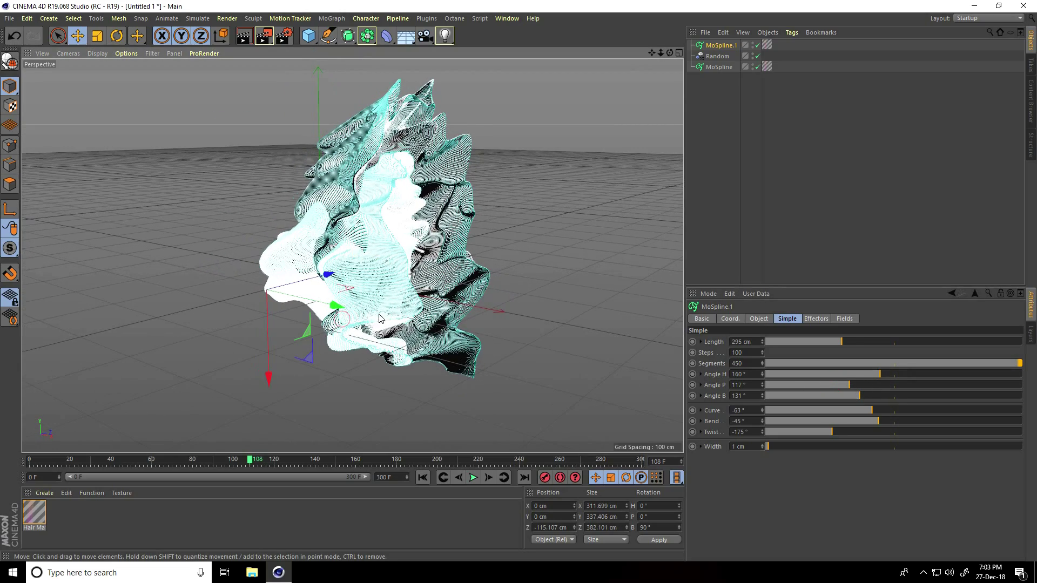
pyautogui.scroll(1, 337, 310)
pyautogui.moveTo(323, 303); pyautogui.dragTo(292, 312)
pyautogui.keyDown('alt'); pyautogui.moveTo(293, 313); pyautogui.dragTo(226, 319, button='right'); pyautogui.keyUp('alt')
pyautogui.keyDown('alt'); pyautogui.moveTo(502, 329); pyautogui.dragTo(556, 307, button='right'); pyautogui.keyUp('alt')
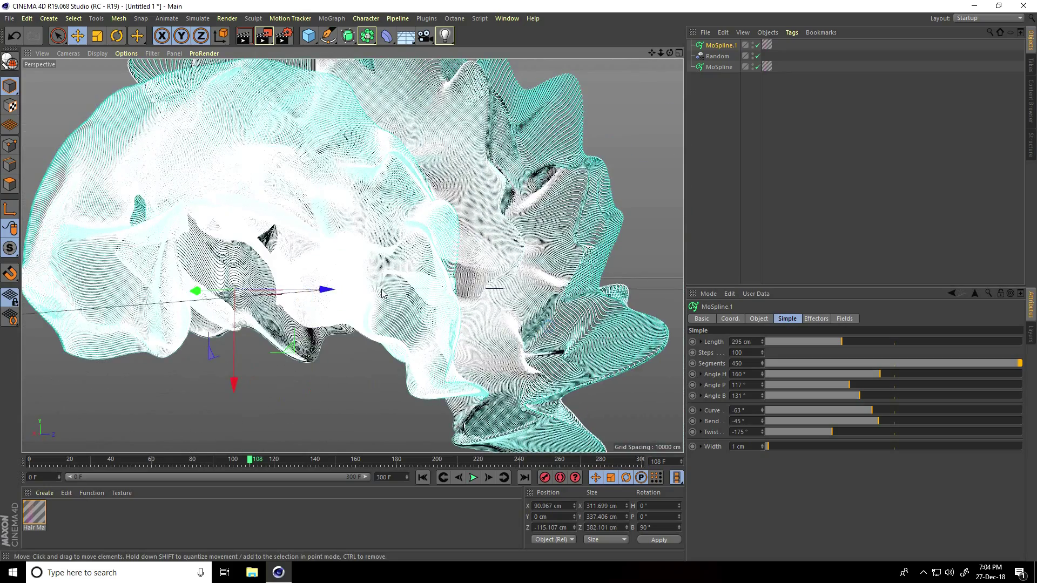
pyautogui.moveTo(319, 288); pyautogui.dragTo(378, 315)
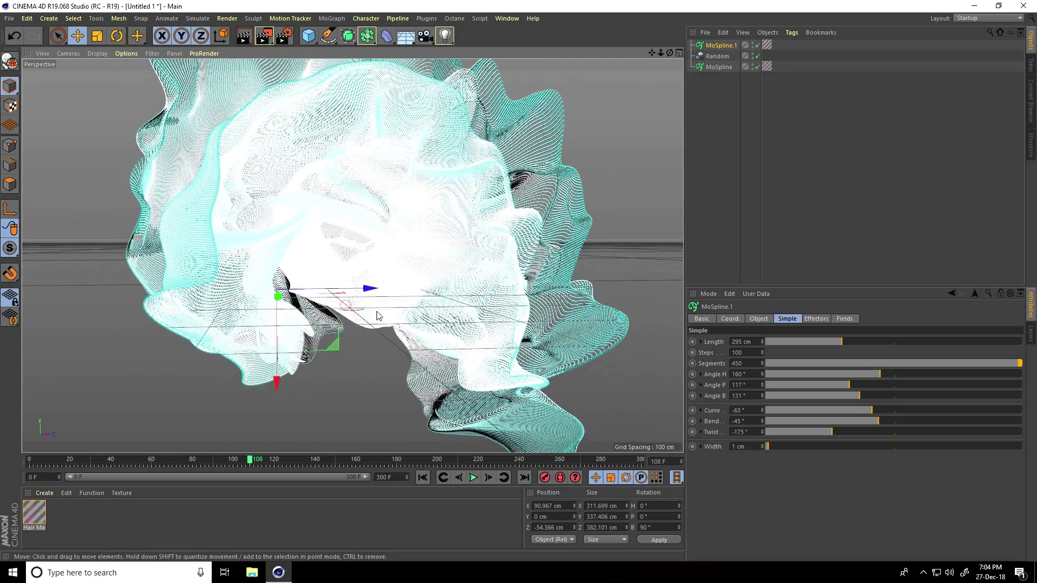
pyautogui.keyDown('alt'); pyautogui.moveTo(377, 315); pyautogui.dragTo(364, 294, button='right'); pyautogui.keyUp('alt')
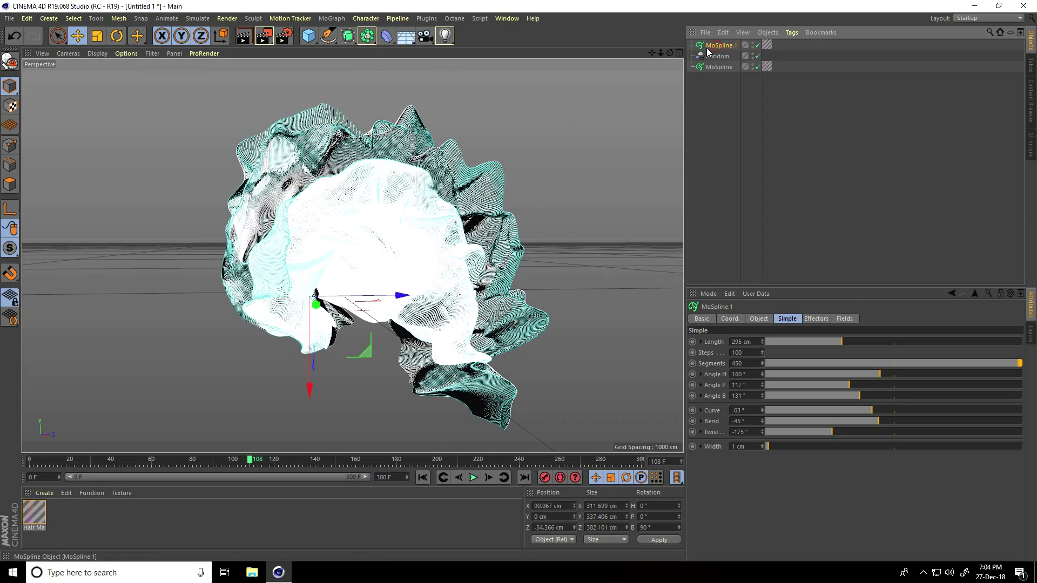
# Duplicate MoSpline.1 and move the new copy down to about Y -83 cm
pyautogui.hotkey('ctrl', 'c')
pyautogui.hotkey('ctrl', 'v')
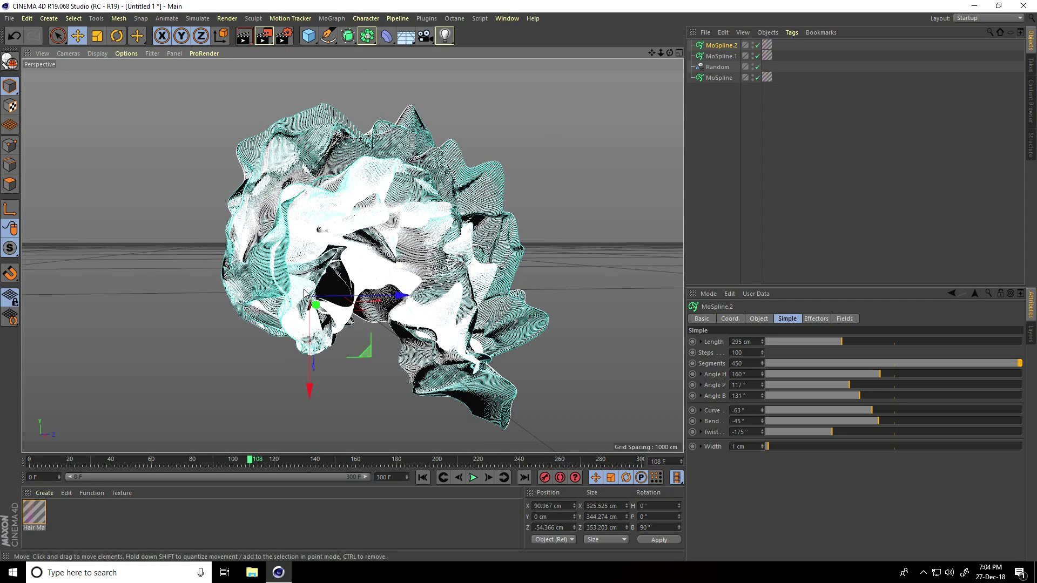
pyautogui.moveTo(309, 395); pyautogui.dragTo(309, 450)
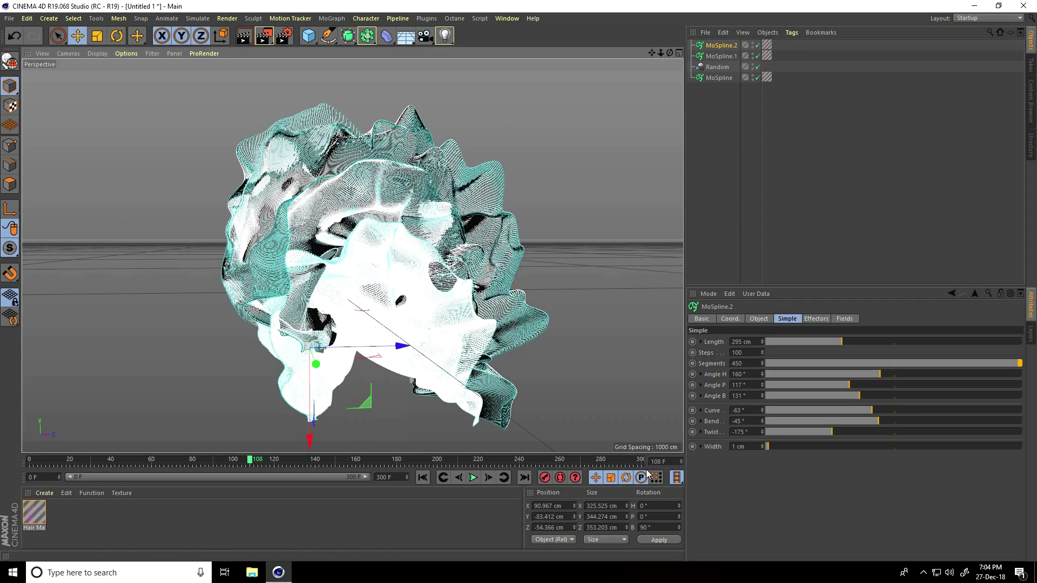
# Set MoSpline.2's Segments to 400, Angle H to 142°, Curve to -5°, Bend to -32° and Twist to -223°, and deselect it
pyautogui.doubleClick(750, 364)
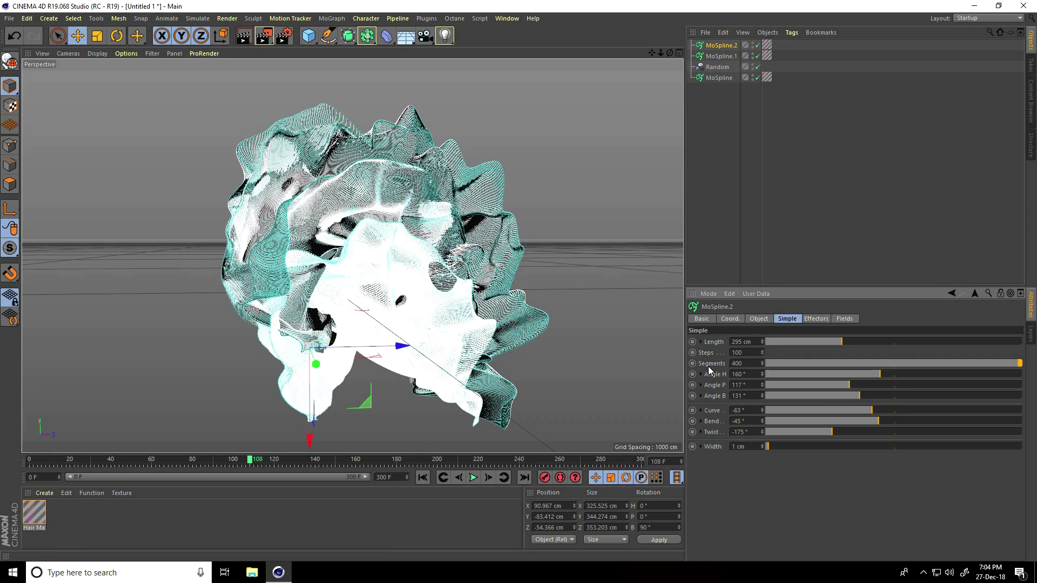
pyautogui.moveTo(877, 375); pyautogui.dragTo(864, 378)
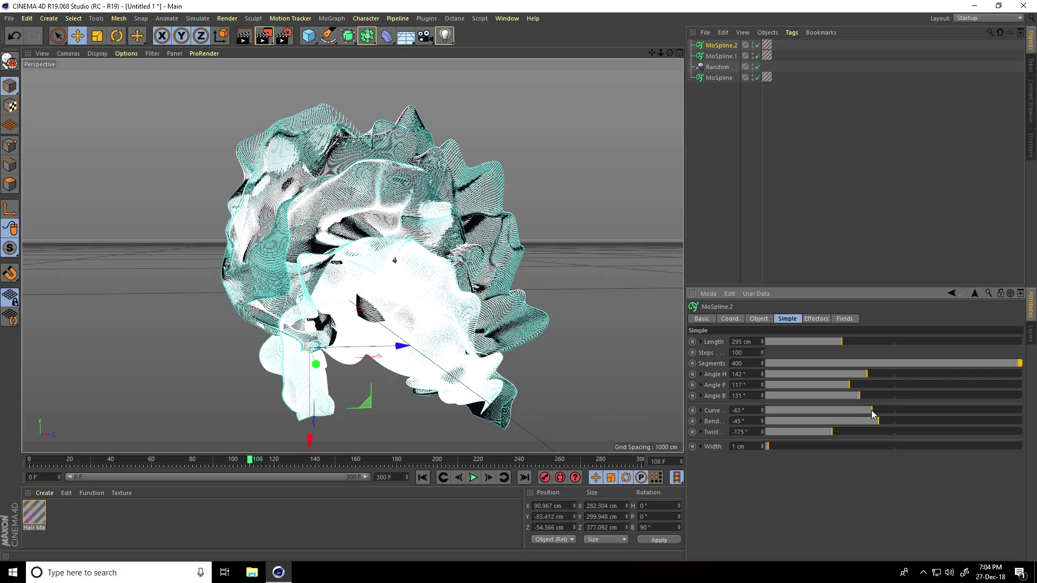
pyautogui.moveTo(871, 413)
pyautogui.mouseDown()
pyautogui.moveTo(892, 413)
pyautogui.moveTo(851, 434)
pyautogui.moveTo(815, 433)
pyautogui.mouseUp()
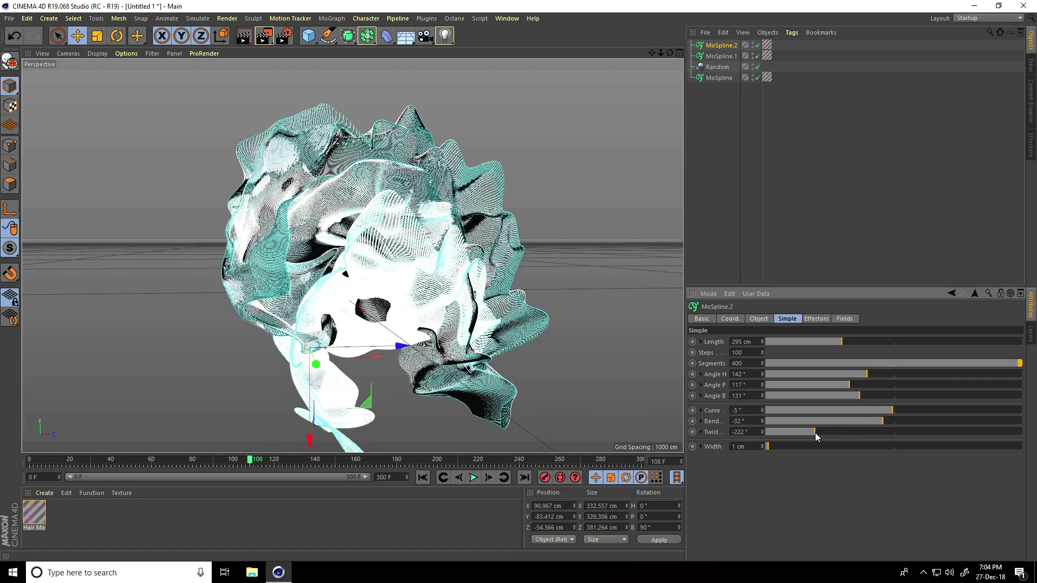
pyautogui.click(552, 159)
# Duplicate the orange-to-magenta hair material
pyautogui.scroll(-3, 552, 160)
pyautogui.scroll(6, 552, 160)
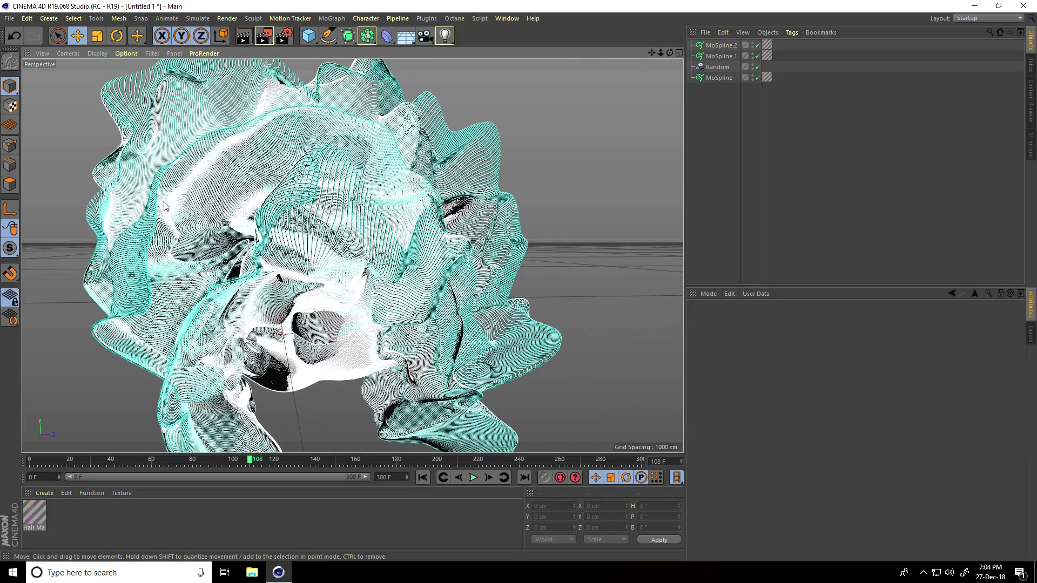
pyautogui.scroll(1, 178, 183)
pyautogui.click(35, 516)
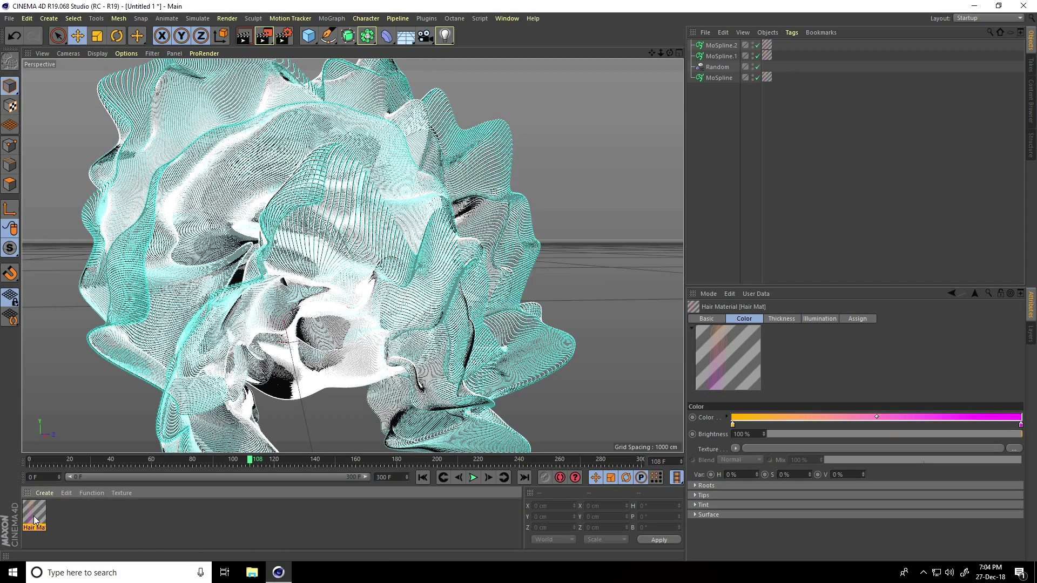
pyautogui.hotkey('ctrl', 'v')
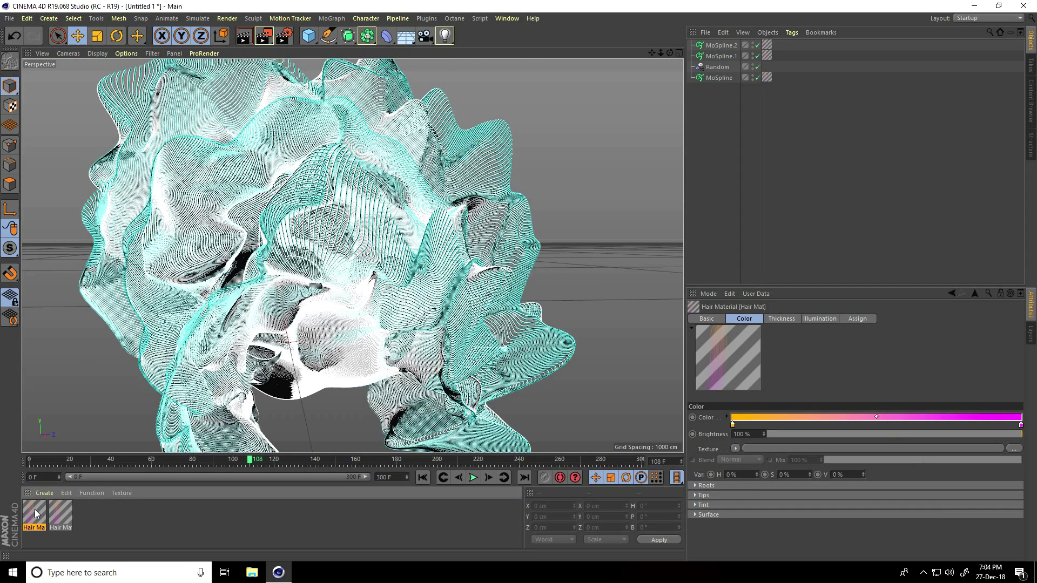
# Set the start knot of the first hair material's color gradient to cyan
pyautogui.doubleClick(34, 512)
pyautogui.click(180, 197)
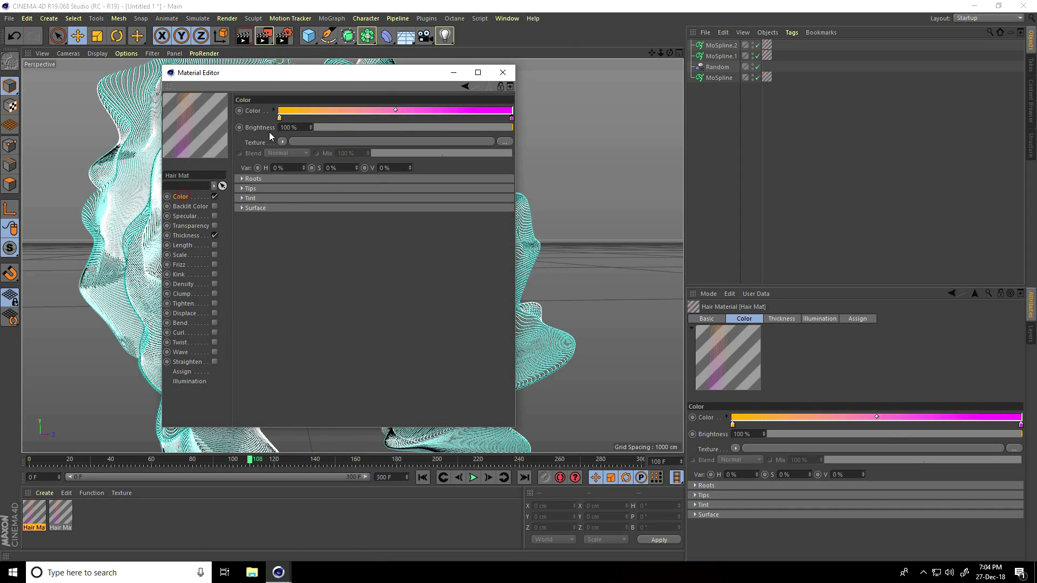
pyautogui.doubleClick(279, 117)
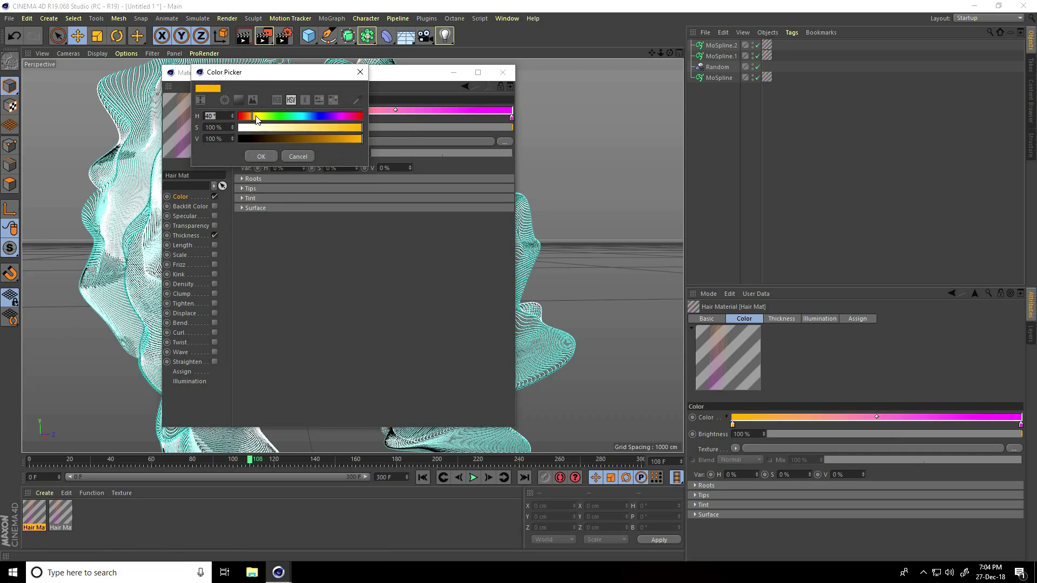
pyautogui.click(291, 117)
pyautogui.moveTo(292, 115); pyautogui.dragTo(303, 117)
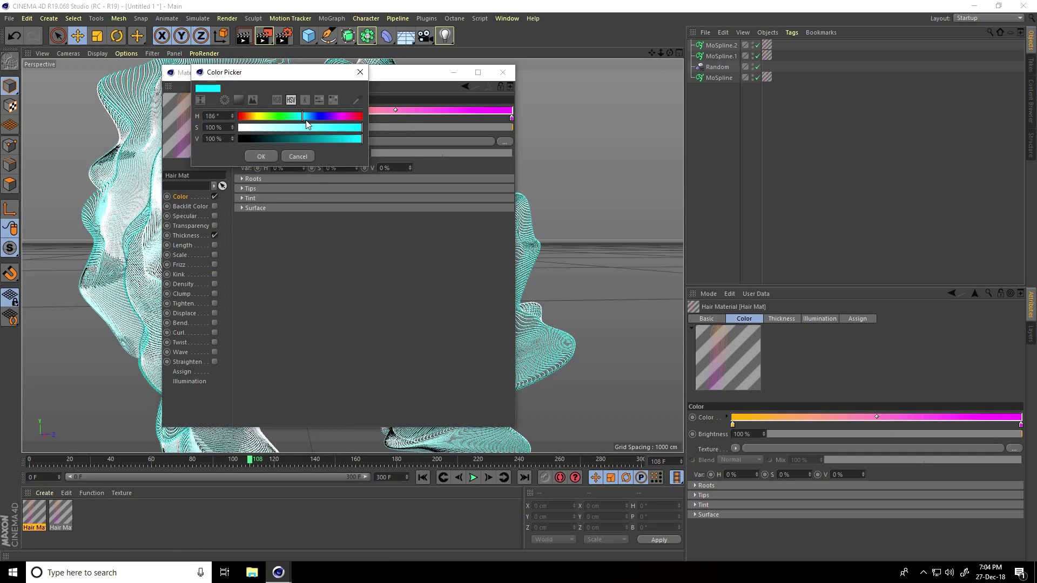
pyautogui.click(260, 157)
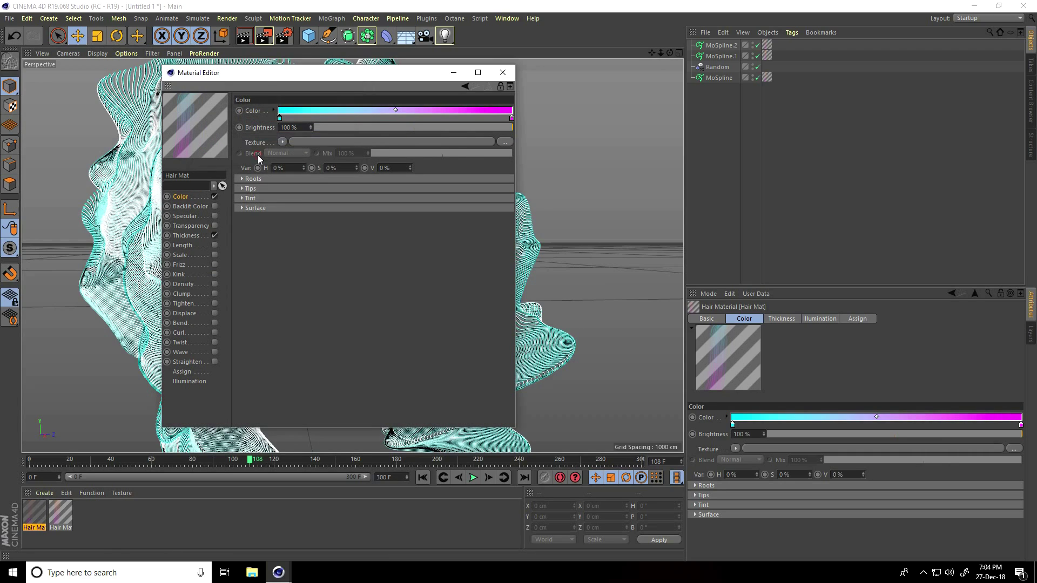
# Set the end knot of the same gradient to blue with H 216°, S 100% and V 100%, and close the material editor
pyautogui.doubleClick(511, 117)
pyautogui.moveTo(565, 116); pyautogui.dragTo(545, 117)
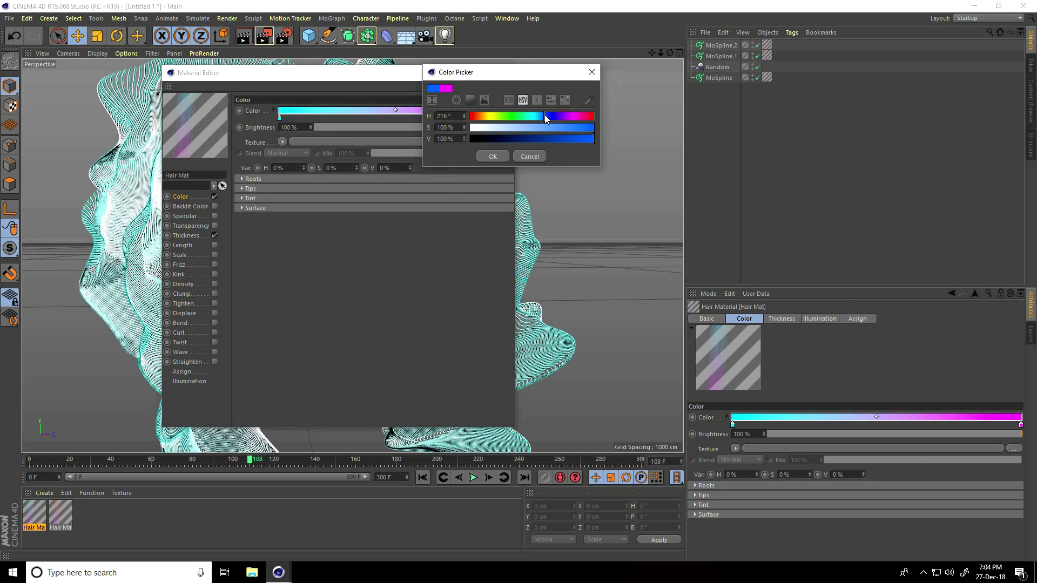
pyautogui.click(493, 156)
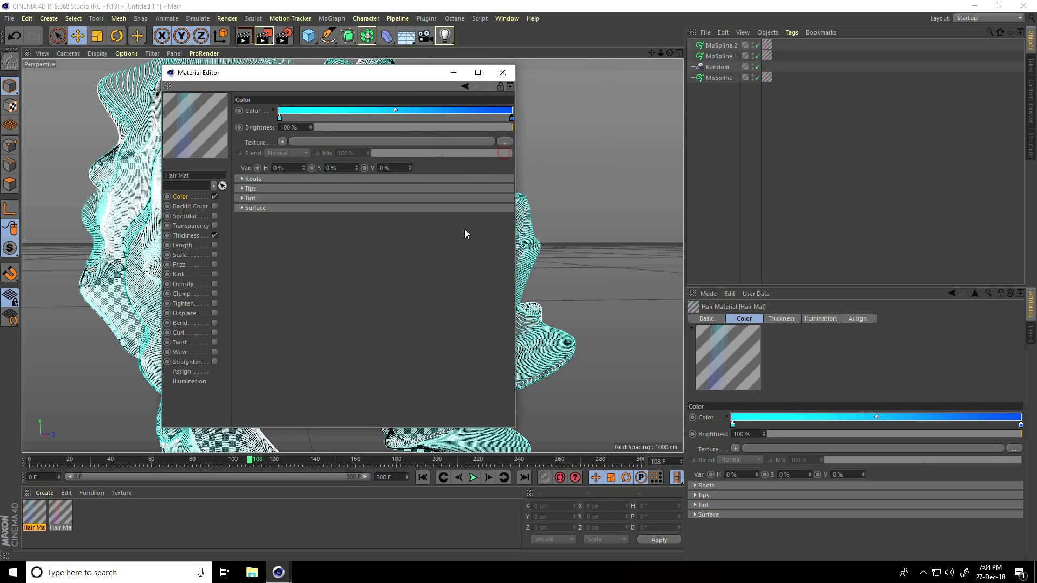
pyautogui.click(503, 73)
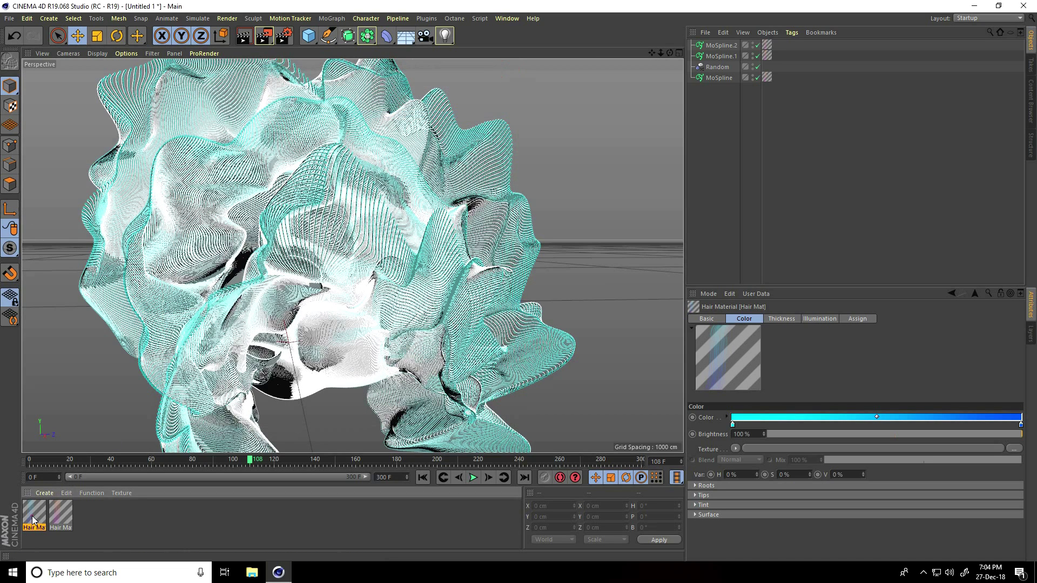
# Apply the cyan-to-blue hair material to MoSpline.1 and duplicate that material
pyautogui.moveTo(34, 516); pyautogui.dragTo(750, 79)
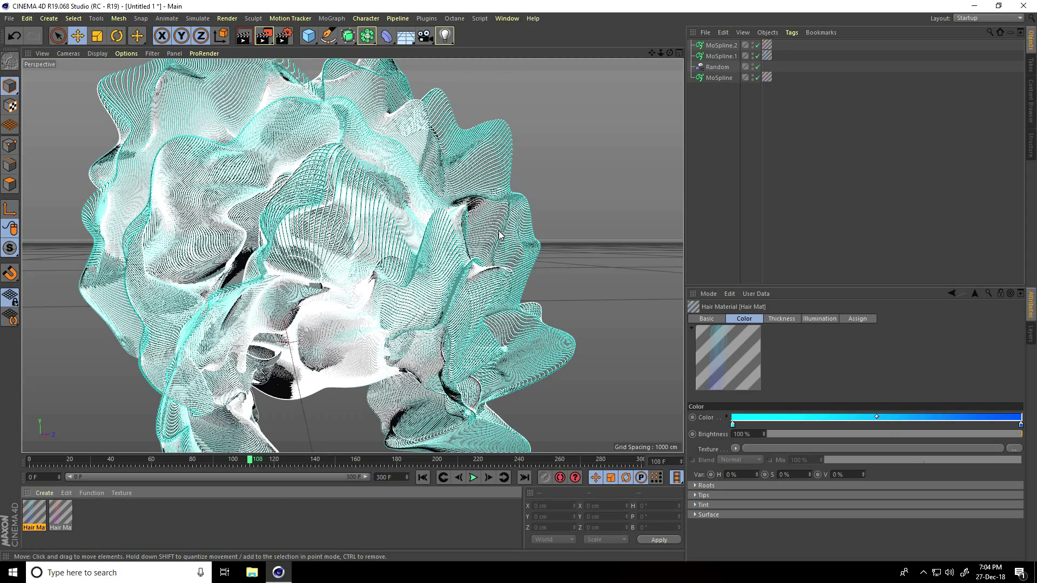
pyautogui.hotkey('ctrl', 'c')
pyautogui.hotkey('ctrl', 'v')
# Set the start knot of the duplicated hair material's color gradient to magenta with H 299°, S 100% and V 100%
pyautogui.doubleClick(34, 512)
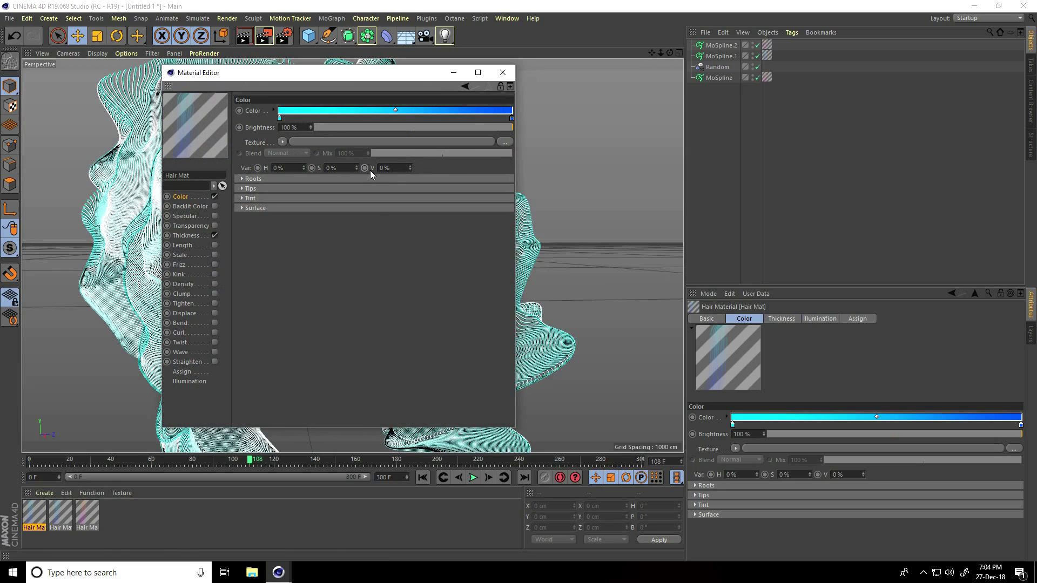
pyautogui.doubleClick(279, 118)
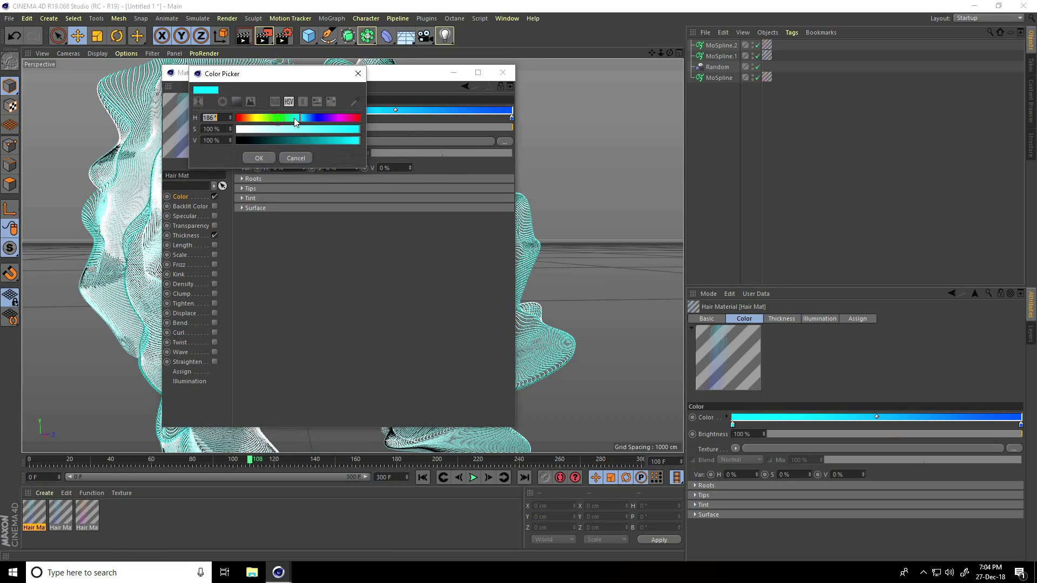
pyautogui.click(334, 118)
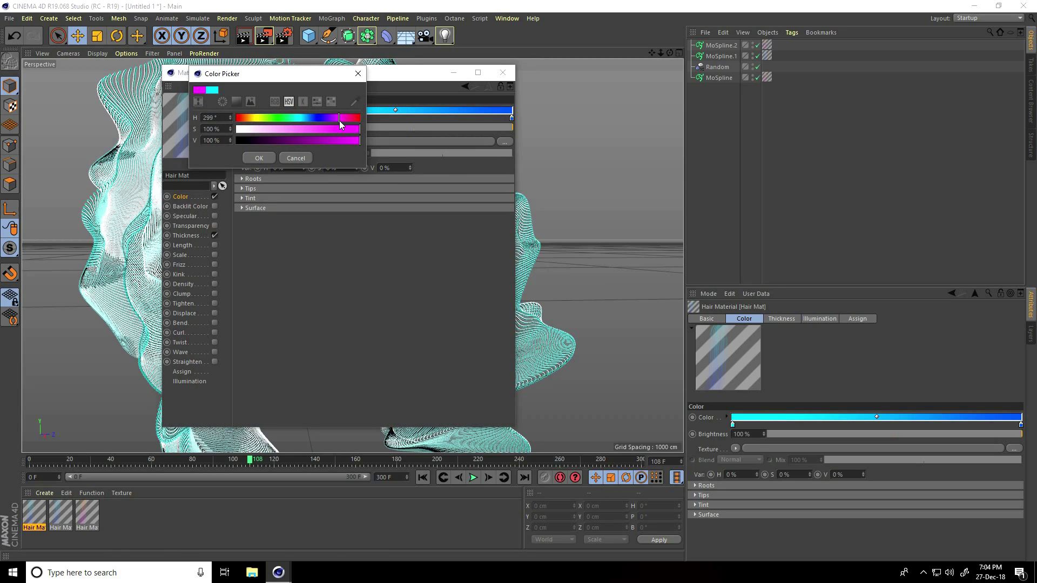
pyautogui.click(257, 159)
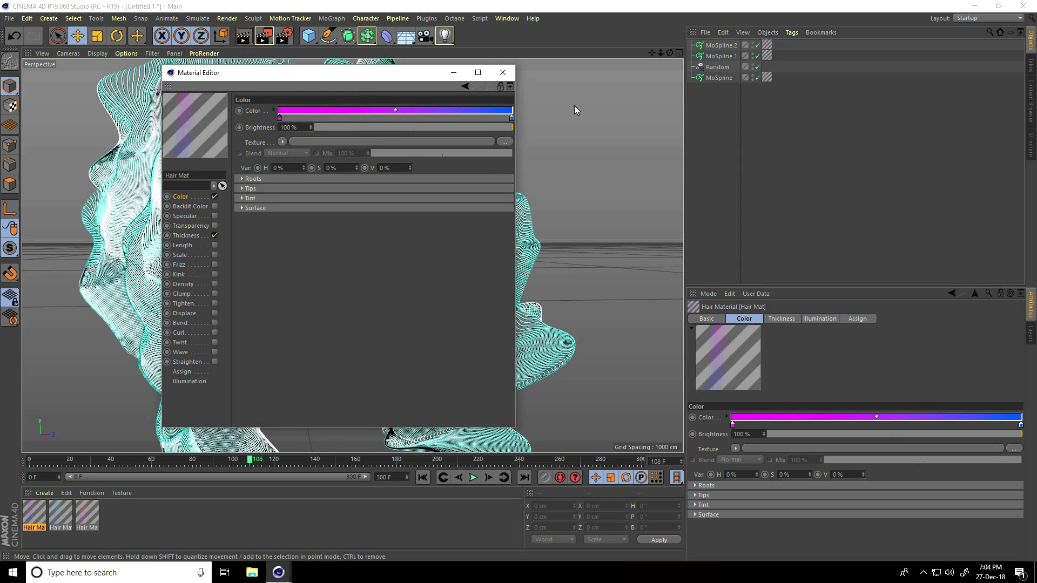
# Set the end knot of the same gradient to red with H 360°, S 100% and V 85%, and close the material editor
pyautogui.doubleClick(512, 117)
pyautogui.click(591, 117)
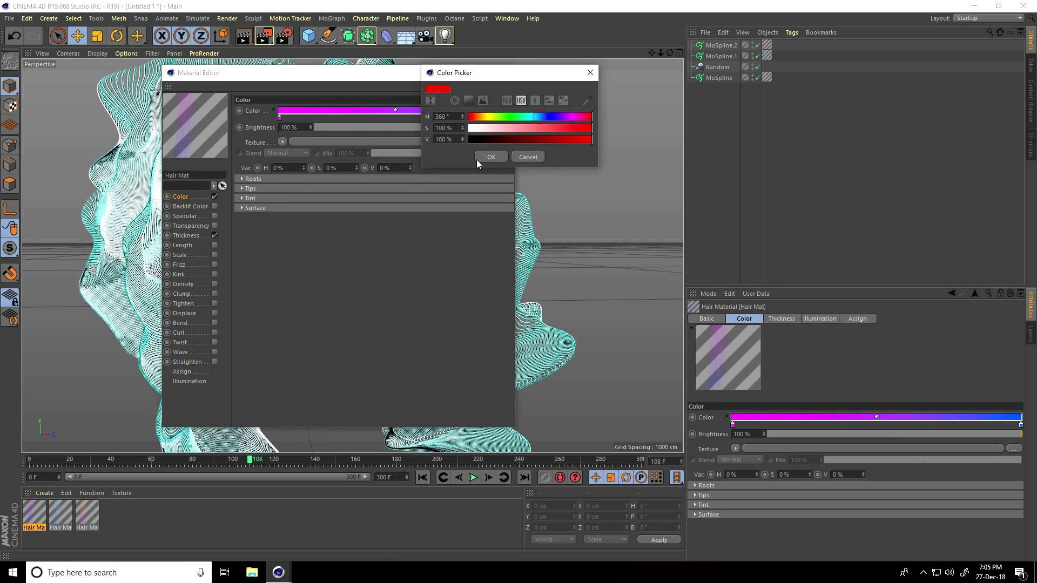
pyautogui.moveTo(591, 139); pyautogui.dragTo(583, 140)
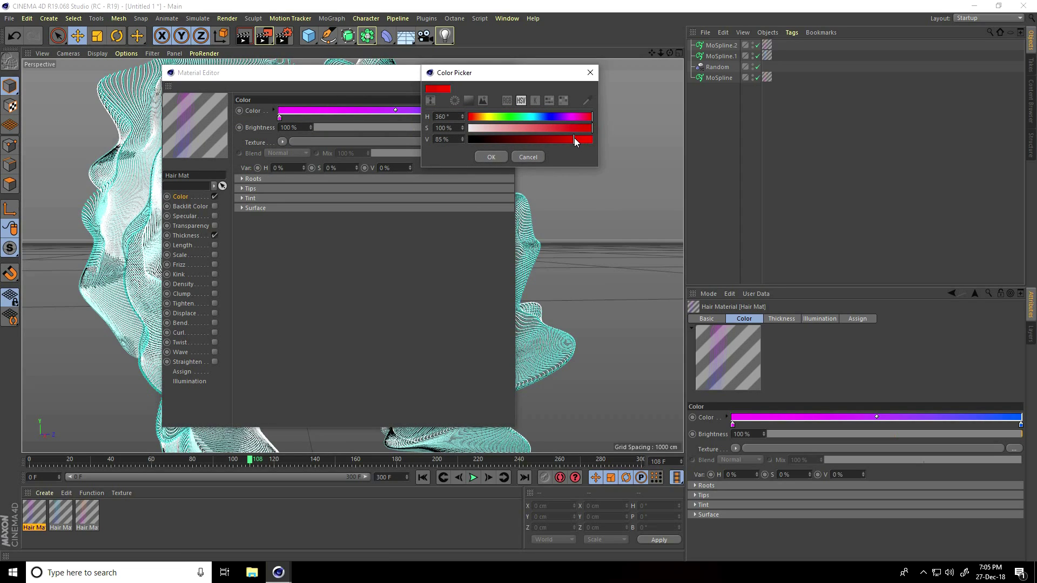
pyautogui.click(497, 157)
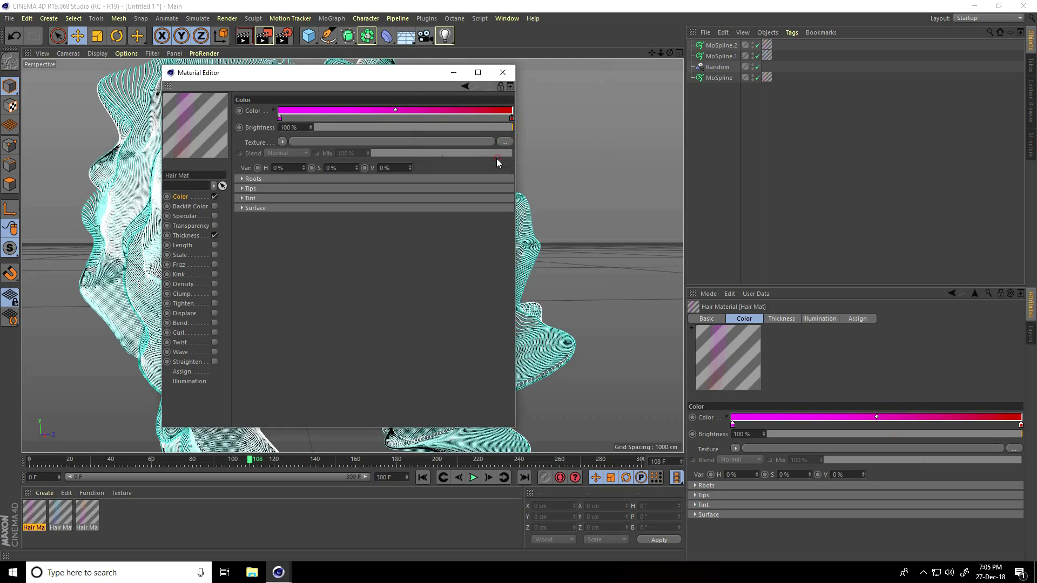
pyautogui.click(502, 72)
# Apply the magenta-to-red hair material to MoSpline.2 and preview the render in the viewport
pyautogui.moveTo(34, 513); pyautogui.dragTo(773, 47)
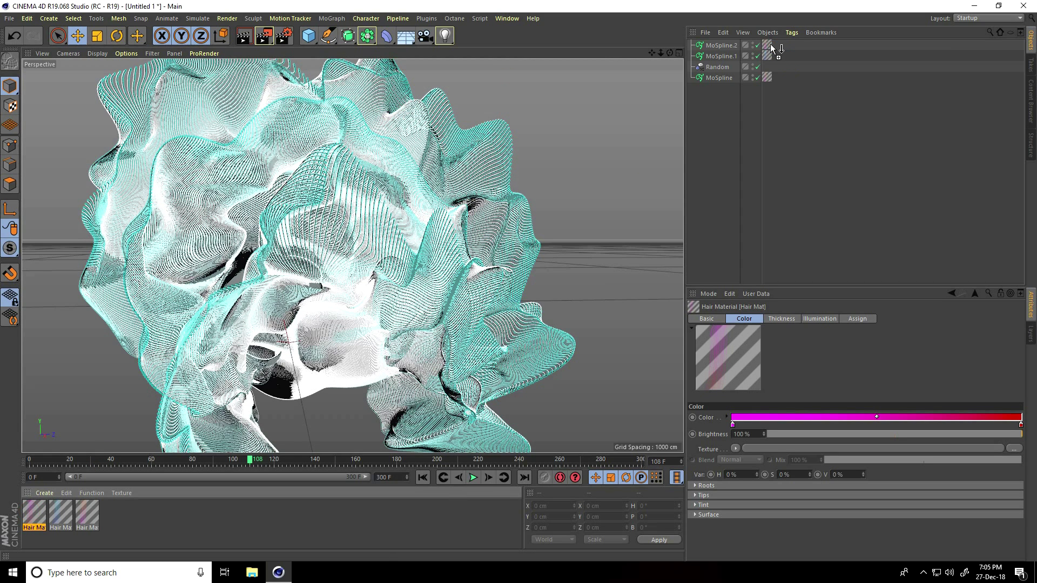
pyautogui.click(242, 38)
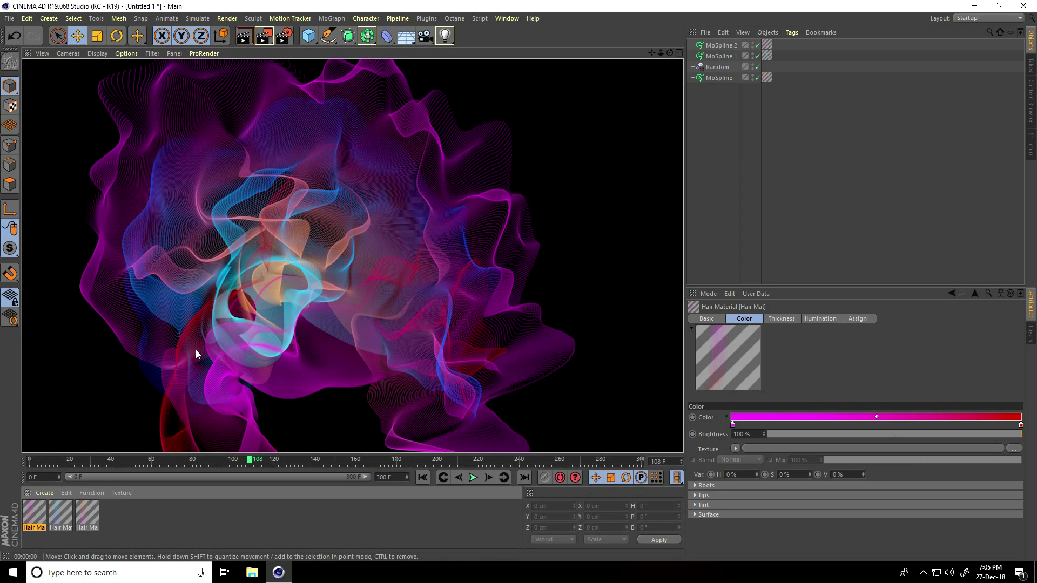
pyautogui.click(415, 217)
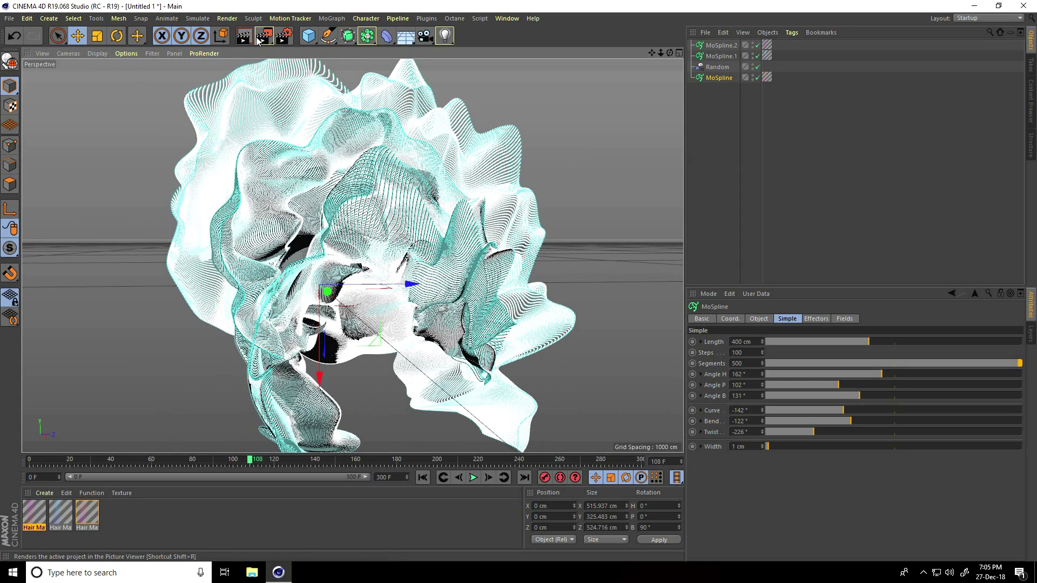
# Set the render's Anti-Aliasing to Best and close the render settings
pyautogui.click(290, 38)
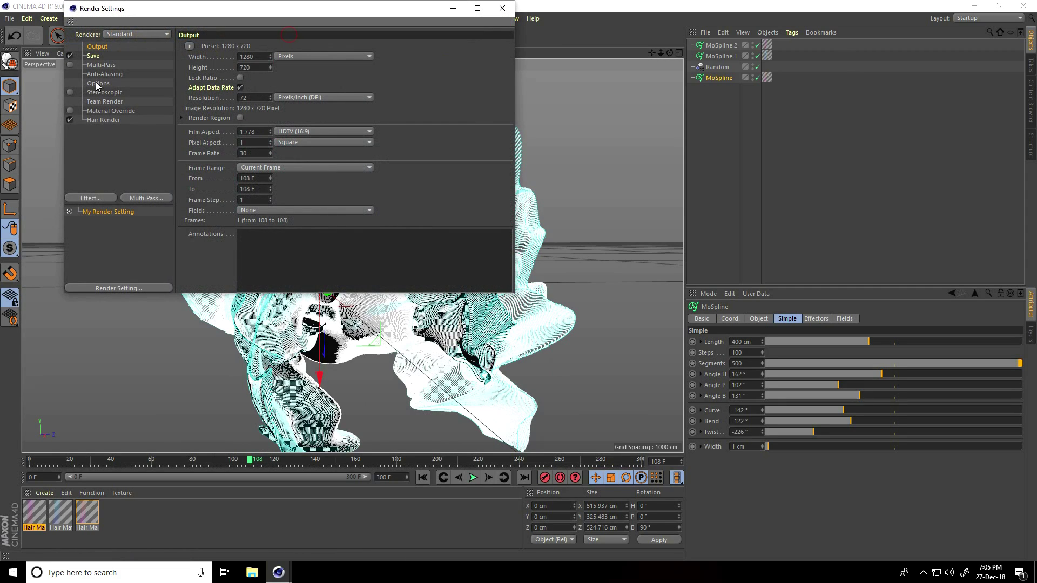
pyautogui.click(101, 74)
pyautogui.click(276, 49)
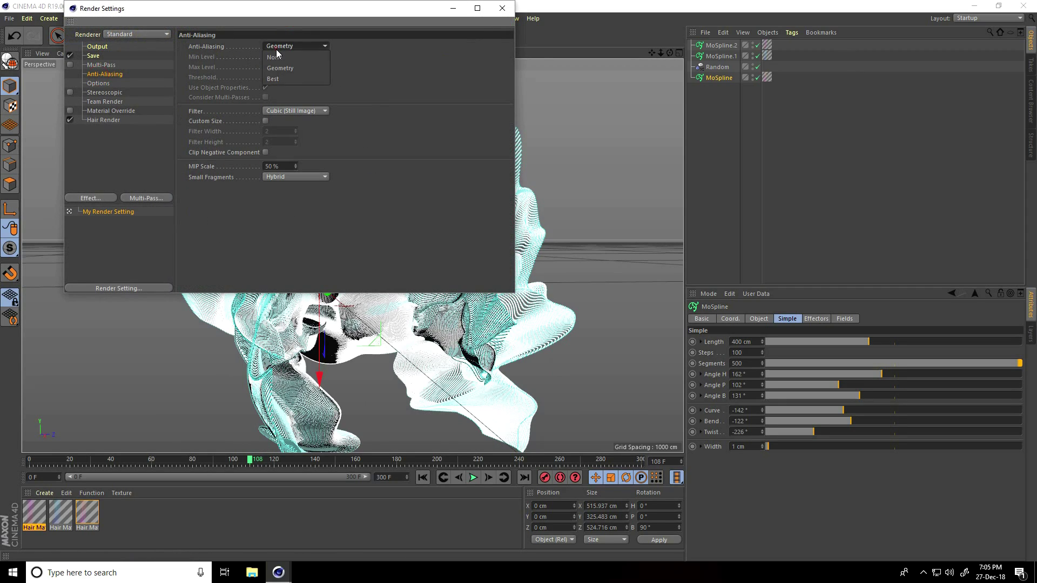
pyautogui.click(280, 80)
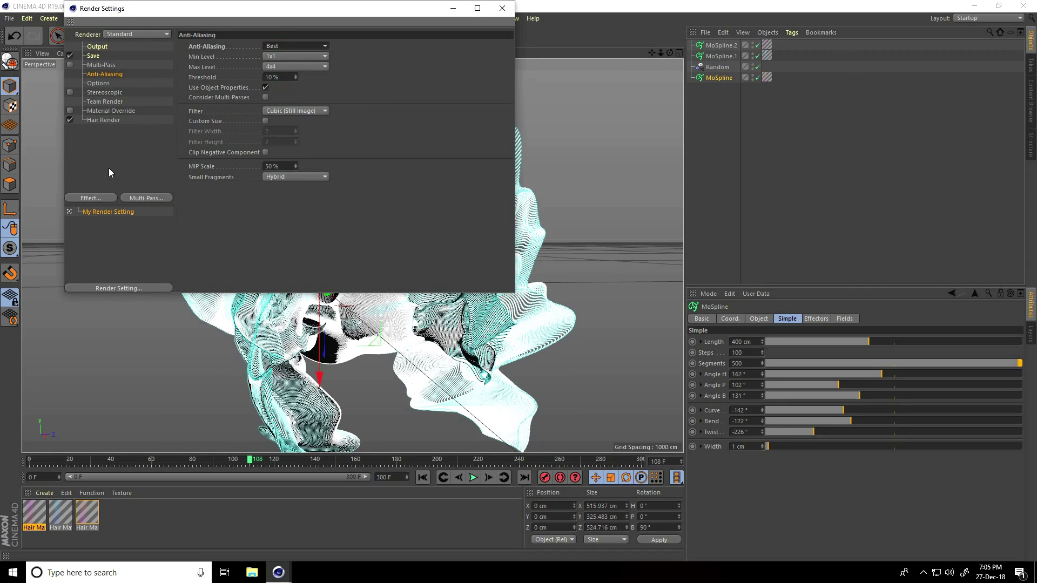
pyautogui.click(500, 11)
# Reframe the burst, render the current frame to the Picture Viewer and maximize the viewer
pyautogui.keyDown('alt'); pyautogui.moveTo(475, 57); pyautogui.dragTo(578, 83); pyautogui.keyUp('alt')
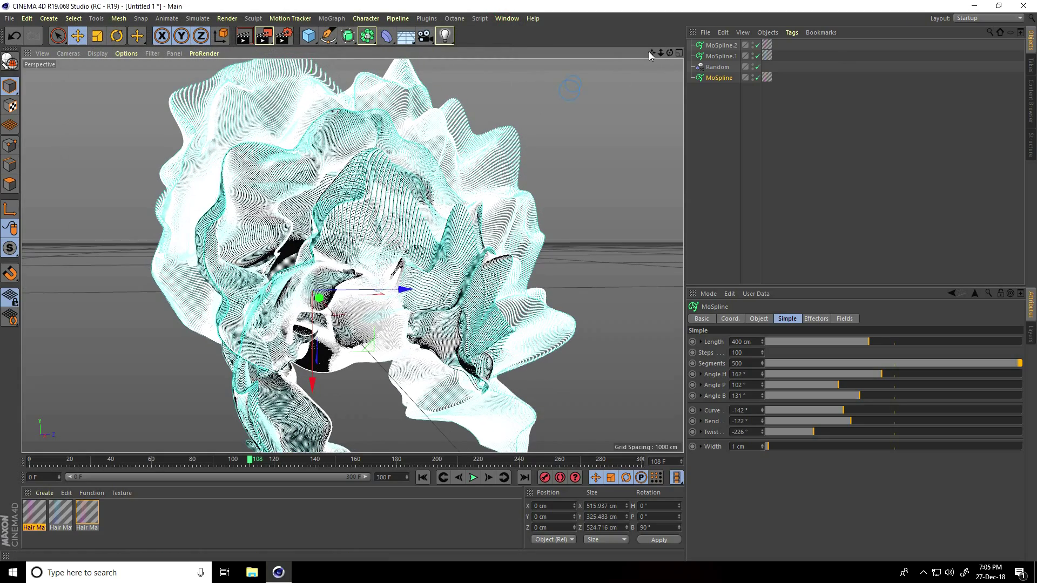
pyautogui.moveTo(649, 51); pyautogui.dragTo(635, 65)
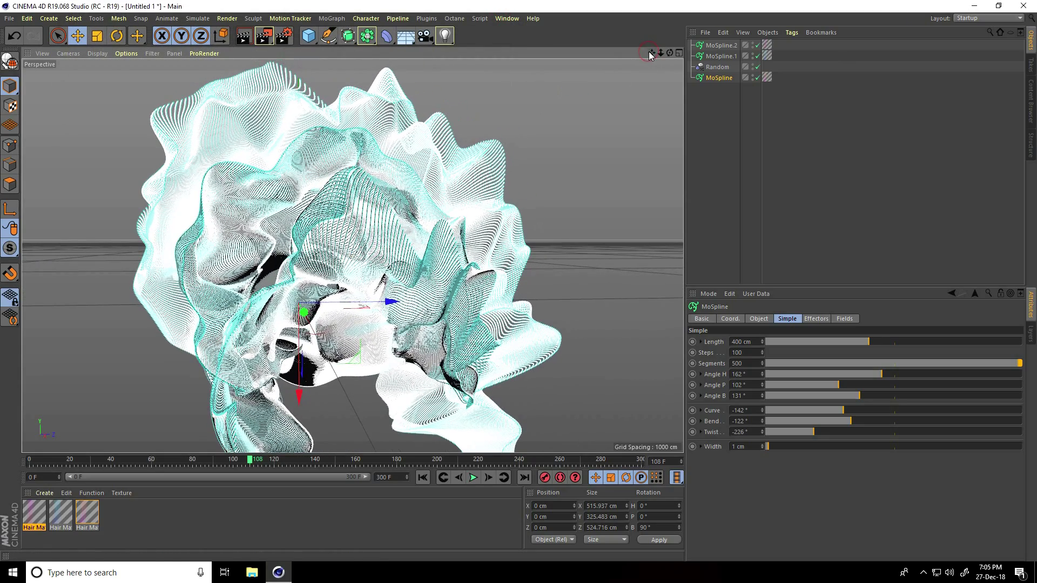
pyautogui.click(263, 38)
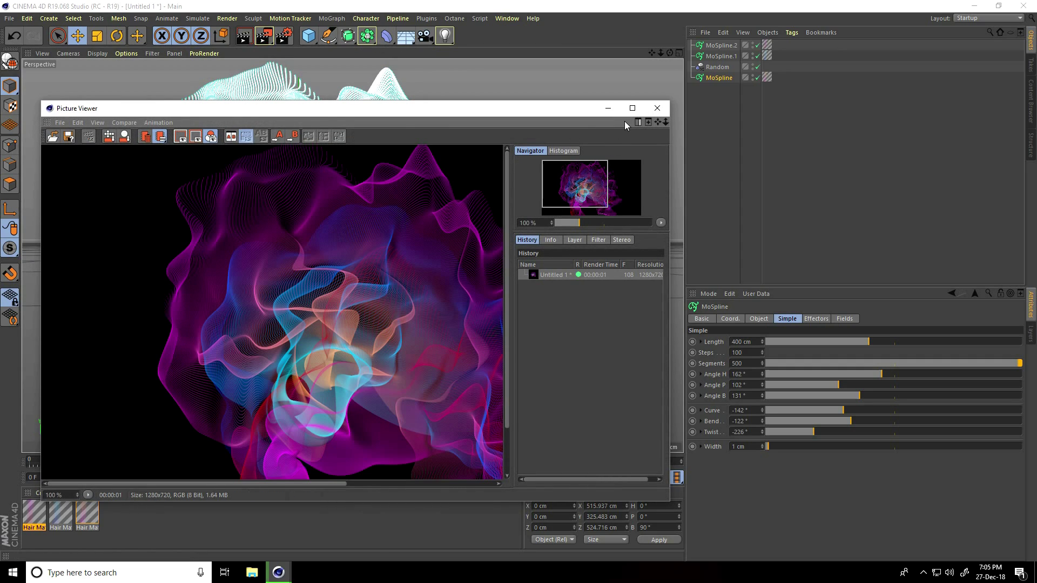
pyautogui.doubleClick(602, 111)
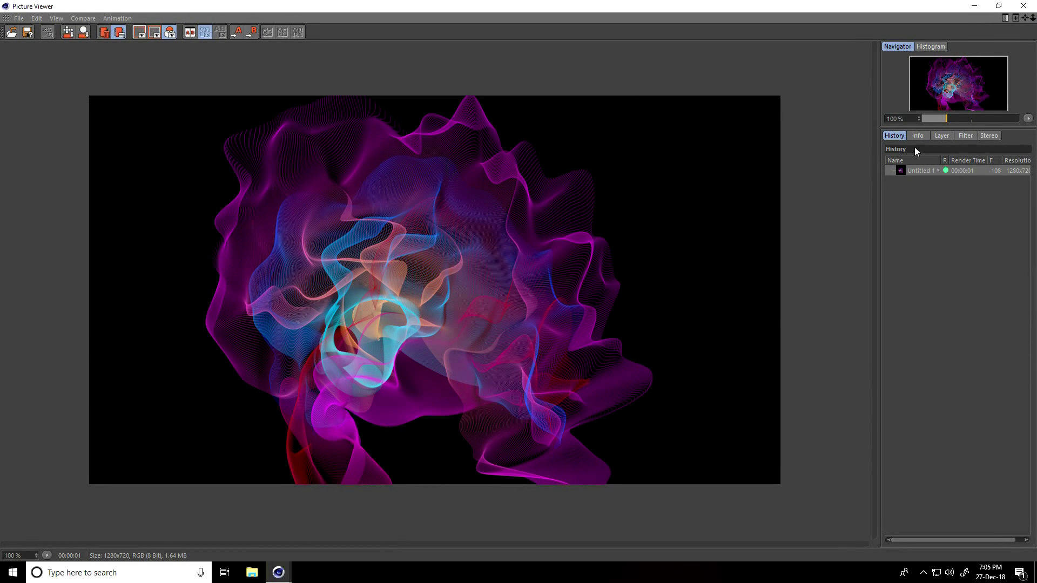
# Enable the Picture Viewer filter with Saturation 20%, Brightness 2% and Contrast 10%, and close the viewer
pyautogui.click(966, 136)
pyautogui.click(889, 159)
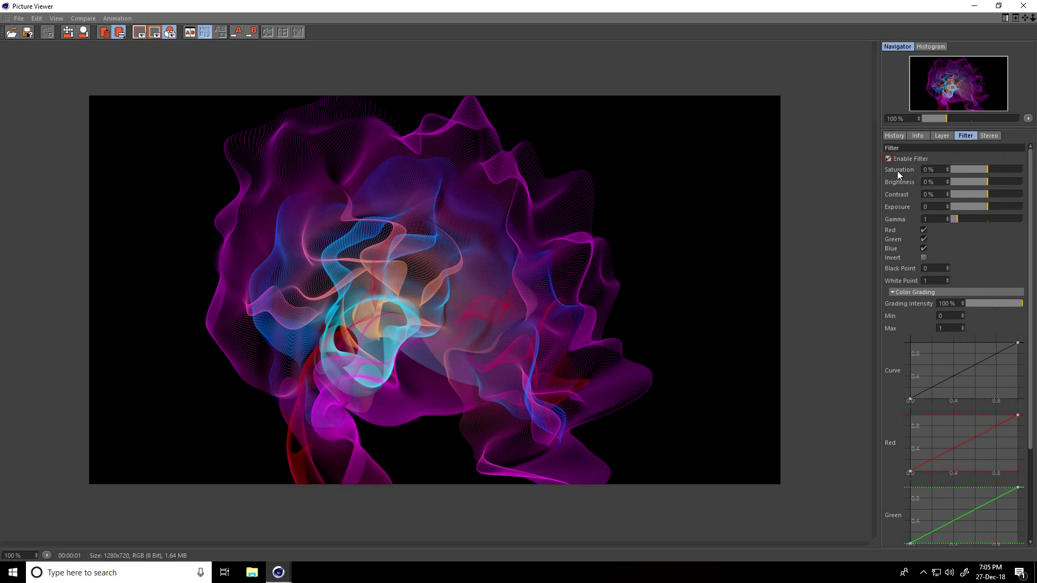
pyautogui.click(938, 169)
pyautogui.write('20')
pyautogui.press('Return')
pyautogui.write('10')
pyautogui.press('Return')
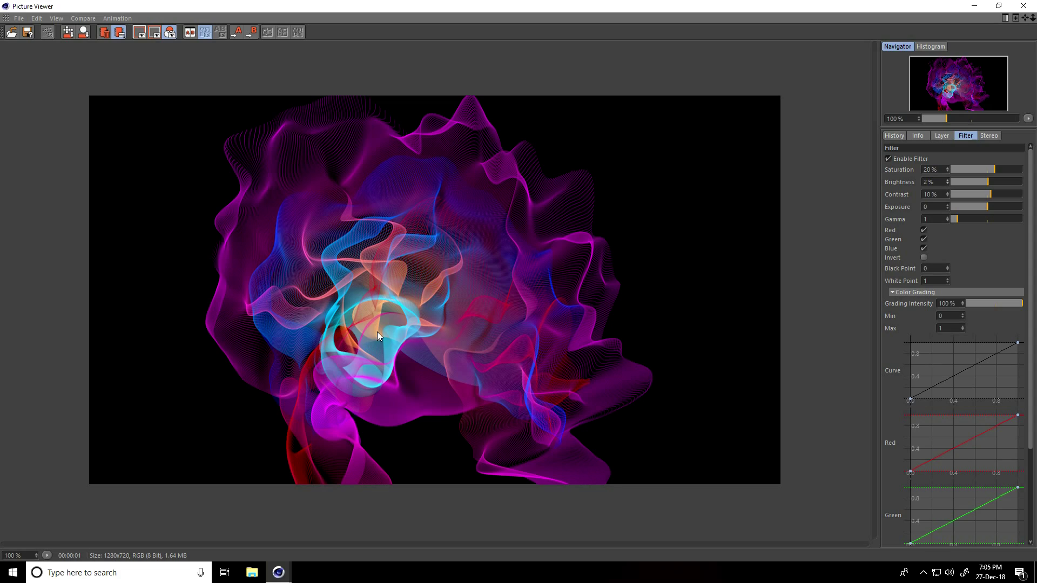
pyautogui.click(1024, 7)
# Duplicate the original MoSpline and move the copy to about -144 cm in X
pyautogui.keyDown('alt'); pyautogui.moveTo(421, 201); pyautogui.dragTo(358, 287); pyautogui.keyUp('alt')
pyautogui.scroll(-4, 431, 264)
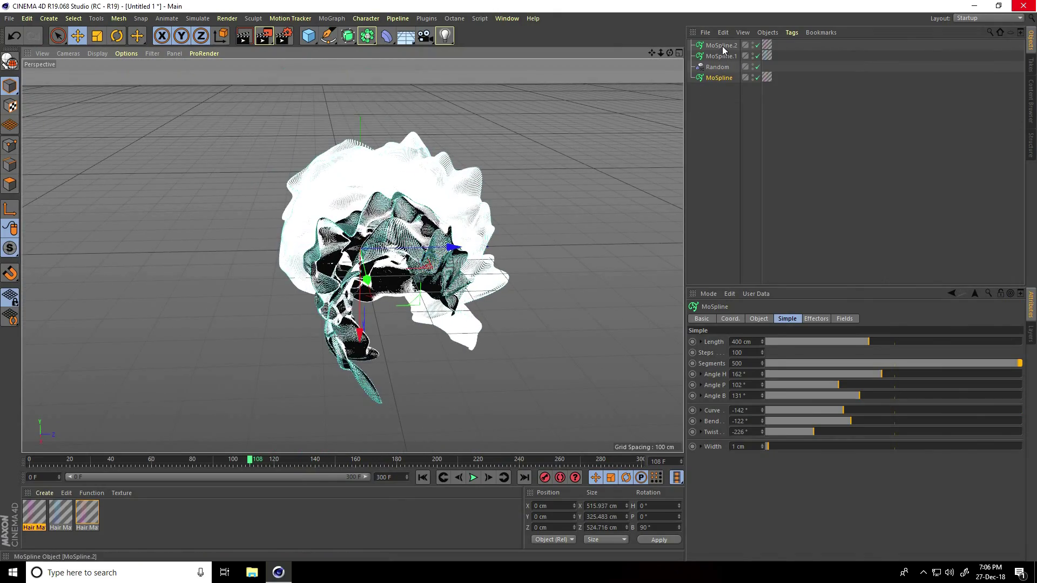
pyautogui.hotkey('ctrl', 'c')
pyautogui.hotkey('ctrl', 'v')
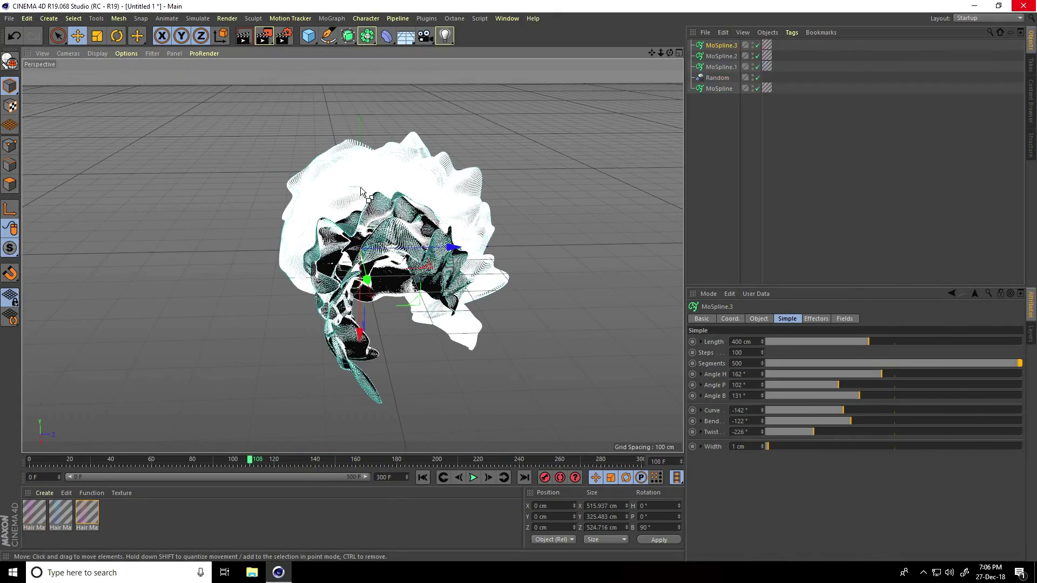
pyautogui.keyDown('alt'); pyautogui.moveTo(360, 190); pyautogui.dragTo(458, 268); pyautogui.keyUp('alt')
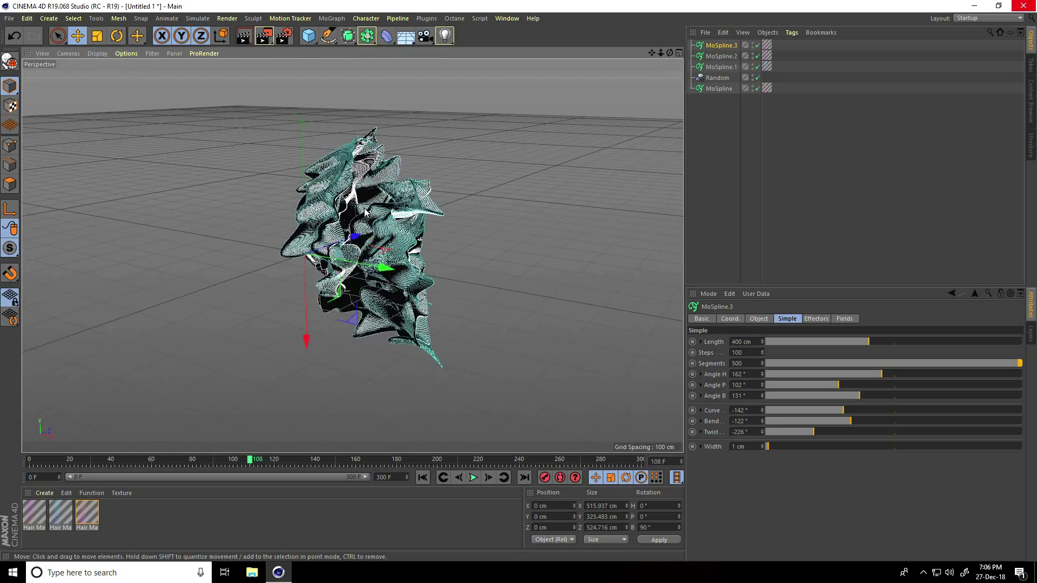
pyautogui.moveTo(379, 267); pyautogui.dragTo(201, 232)
pyautogui.scroll(-2, 215, 198)
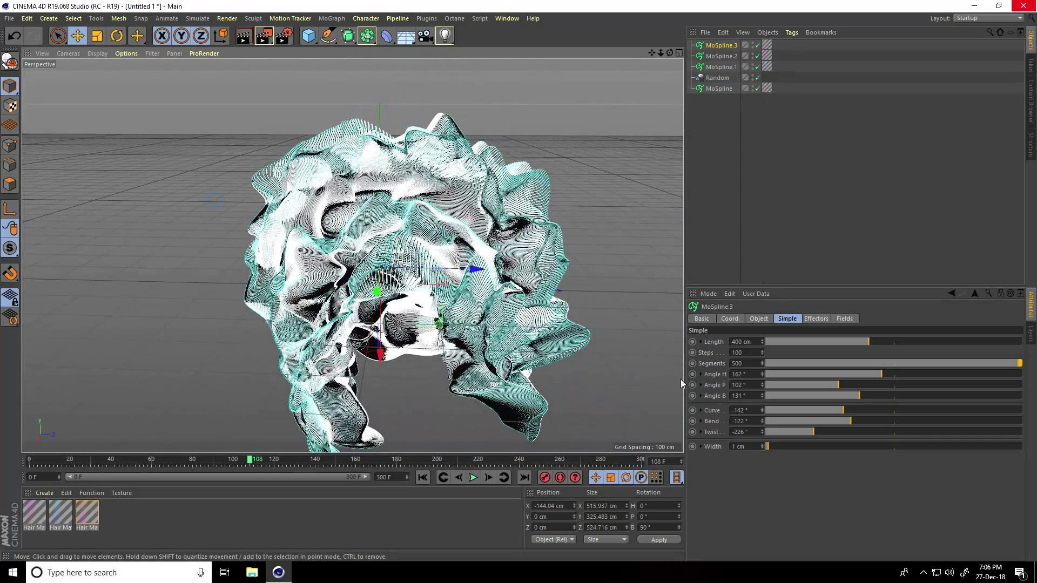
# Set MoSpline.3's Length to 632 cm and apply the cyan-to-blue hair material to it
pyautogui.moveTo(868, 341); pyautogui.dragTo(929, 342)
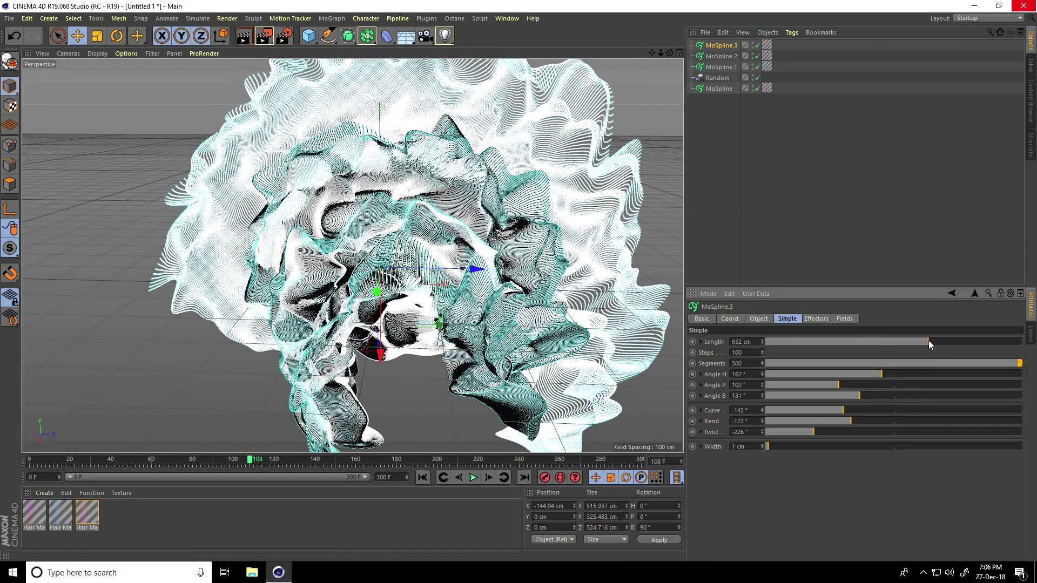
pyautogui.click(60, 513)
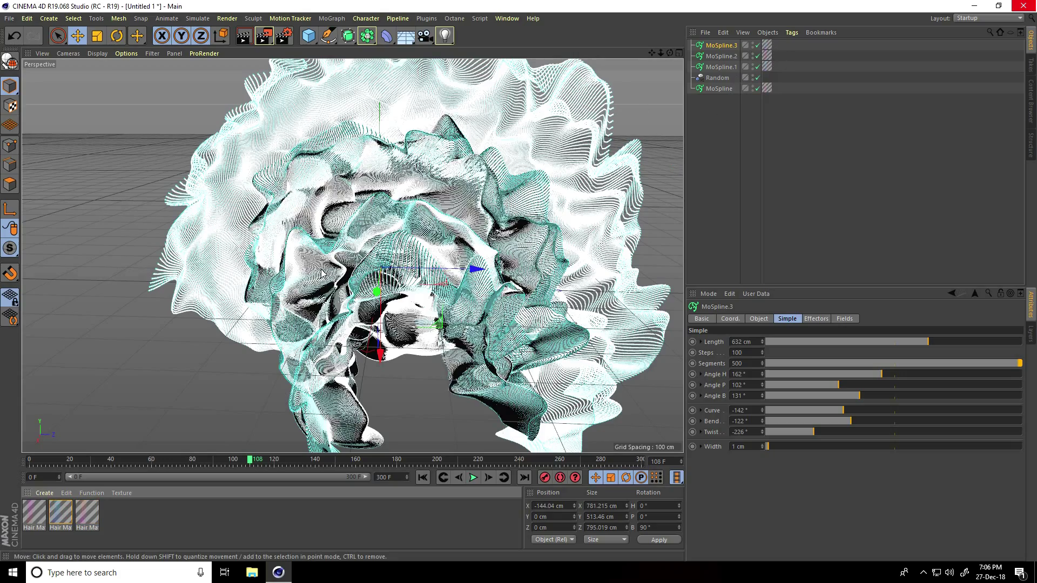
# Set MoSpline.3's Angle H to 360°, Angle P to 95°, Angle B to 122°, Curve to -77° and Bend to -107°
pyautogui.keyDown('alt'); pyautogui.moveTo(409, 307); pyautogui.dragTo(436, 278); pyautogui.keyUp('alt')
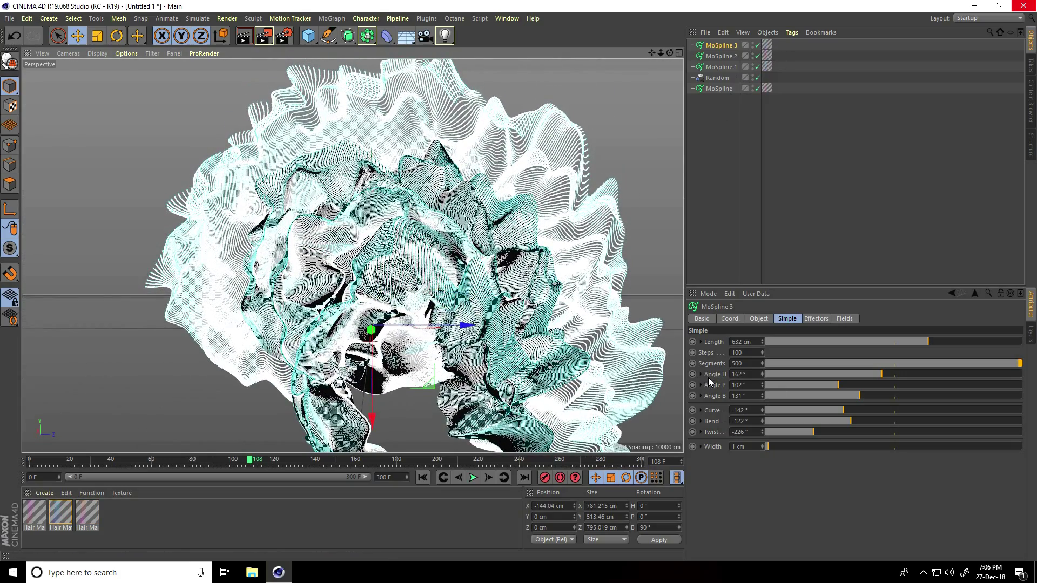
pyautogui.moveTo(879, 375); pyautogui.dragTo(1035, 379)
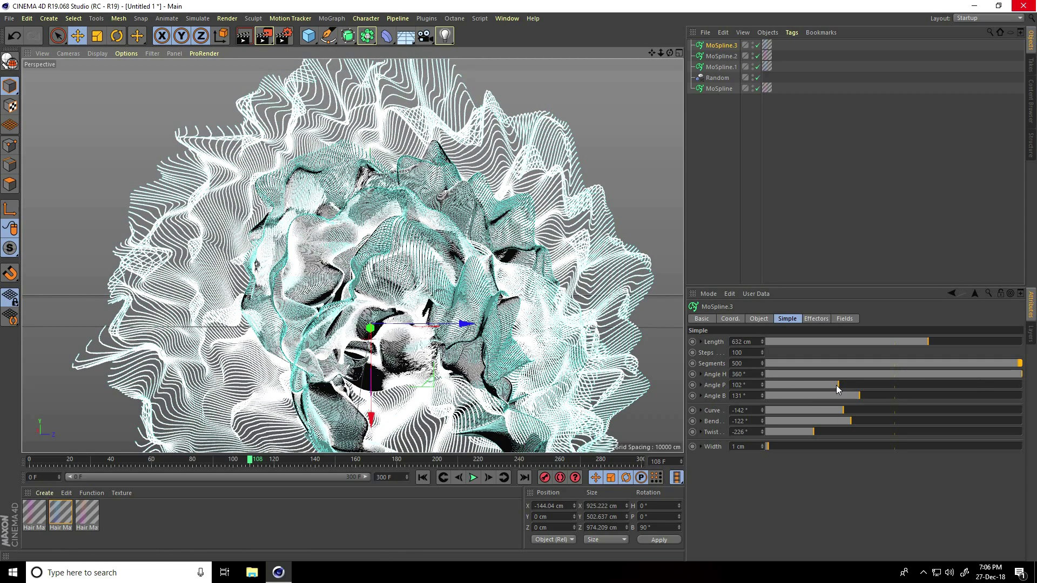
pyautogui.moveTo(836, 384); pyautogui.dragTo(856, 423)
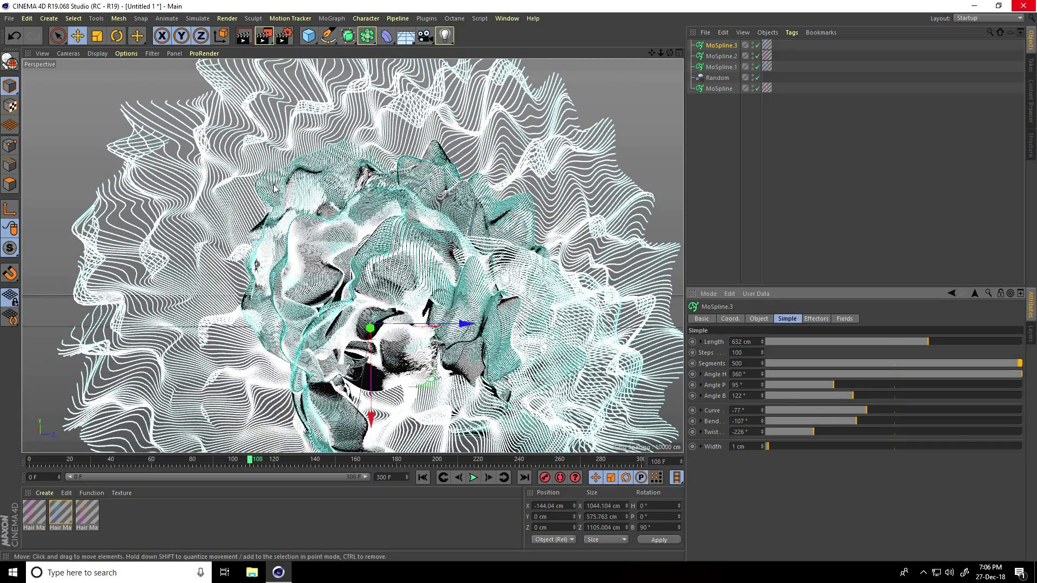
# Reframe the enlarged burst, render the frame to the Picture Viewer to check it, and close the viewer
pyautogui.keyDown('alt'); pyautogui.moveTo(275, 188); pyautogui.dragTo(371, 323); pyautogui.keyUp('alt')
pyautogui.keyDown('alt'); pyautogui.moveTo(386, 322); pyautogui.dragTo(370, 318, button='right'); pyautogui.keyUp('alt')
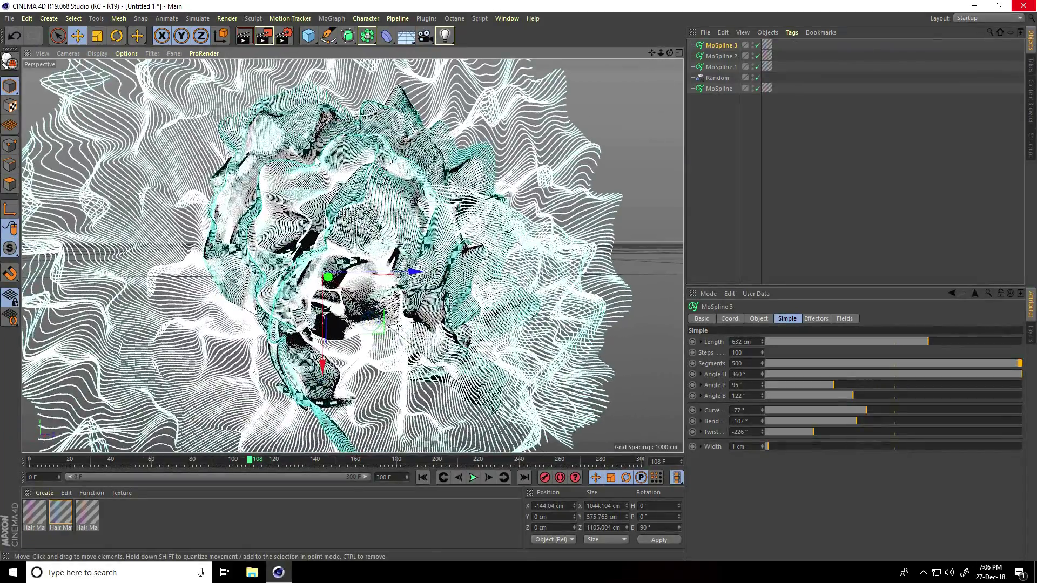
pyautogui.click(264, 36)
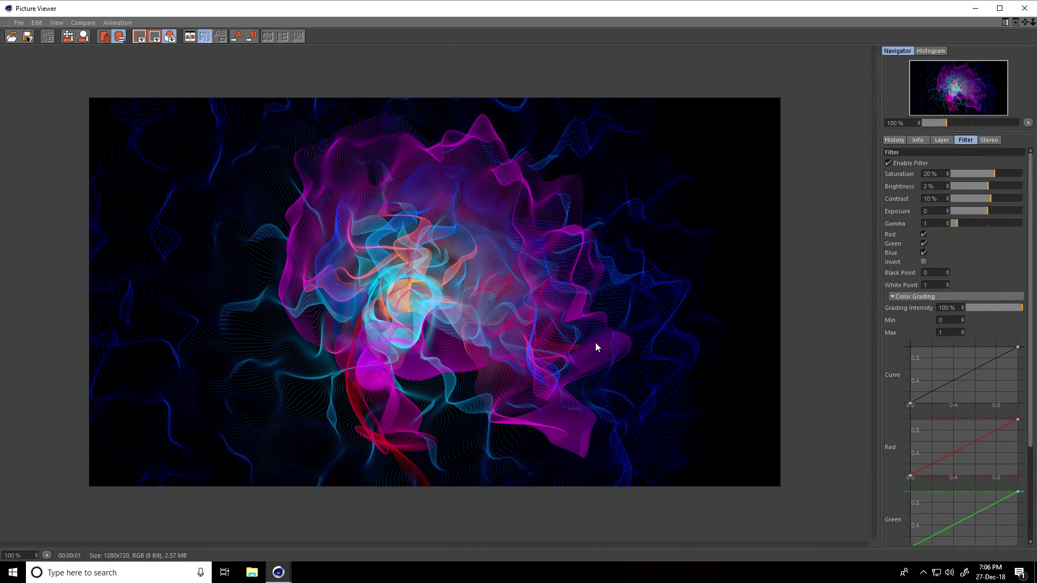
pyautogui.click(1024, 9)
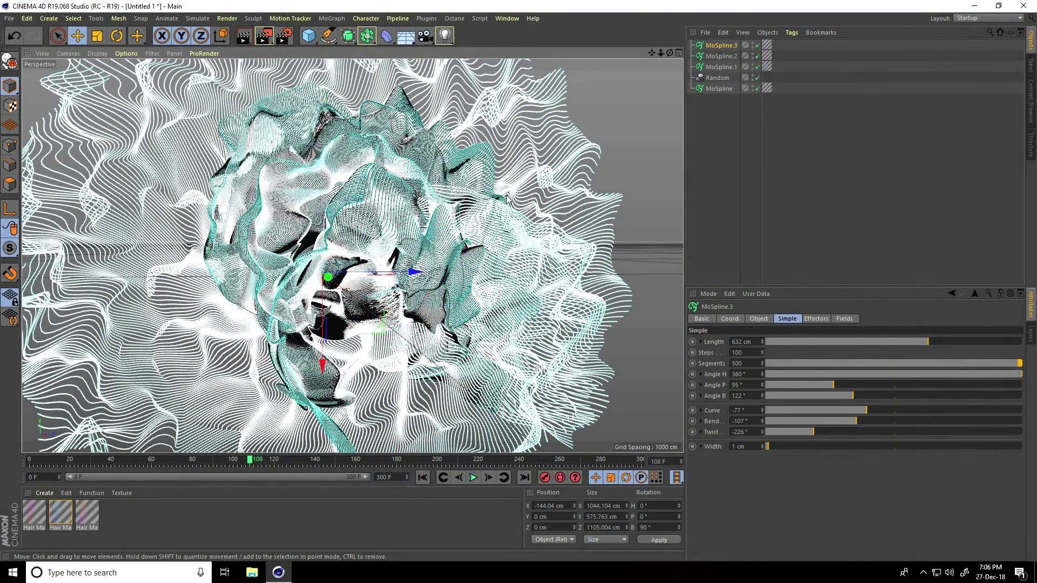
# Center the burst in the view and add a standard camera from this viewpoint
pyautogui.moveTo(651, 53); pyautogui.dragTo(683, 56)
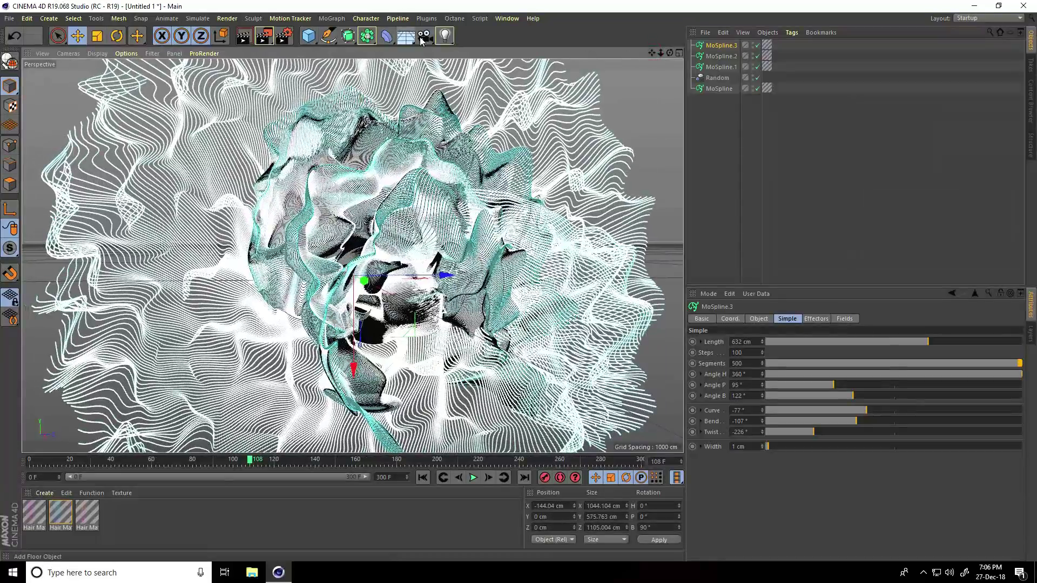
pyautogui.click(424, 37)
pyautogui.click(469, 51)
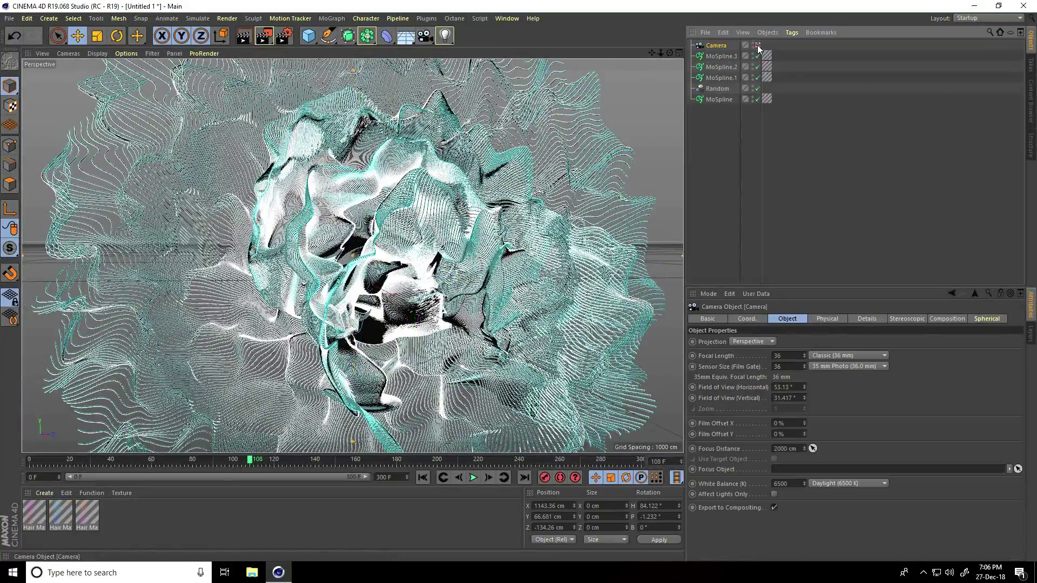
# Look through the new camera and orbit it around the strands to about X 631 cm, Y 33 cm, Z -788 cm
pyautogui.keyDown('alt'); pyautogui.moveTo(125, 271); pyautogui.dragTo(188, 235); pyautogui.keyUp('alt')
pyautogui.keyDown('alt'); pyautogui.moveTo(328, 219); pyautogui.dragTo(373, 196, button='right'); pyautogui.keyUp('alt')
pyautogui.keyDown('alt'); pyautogui.moveTo(312, 321); pyautogui.dragTo(305, 316); pyautogui.keyUp('alt')
pyautogui.moveTo(651, 53); pyautogui.dragTo(664, 53)
# Keyframe the camera at frame 0, and again at frame 270 after orbiting it to about X 953 cm, Y 14 cm, Z 438 cm
pyautogui.click(423, 478)
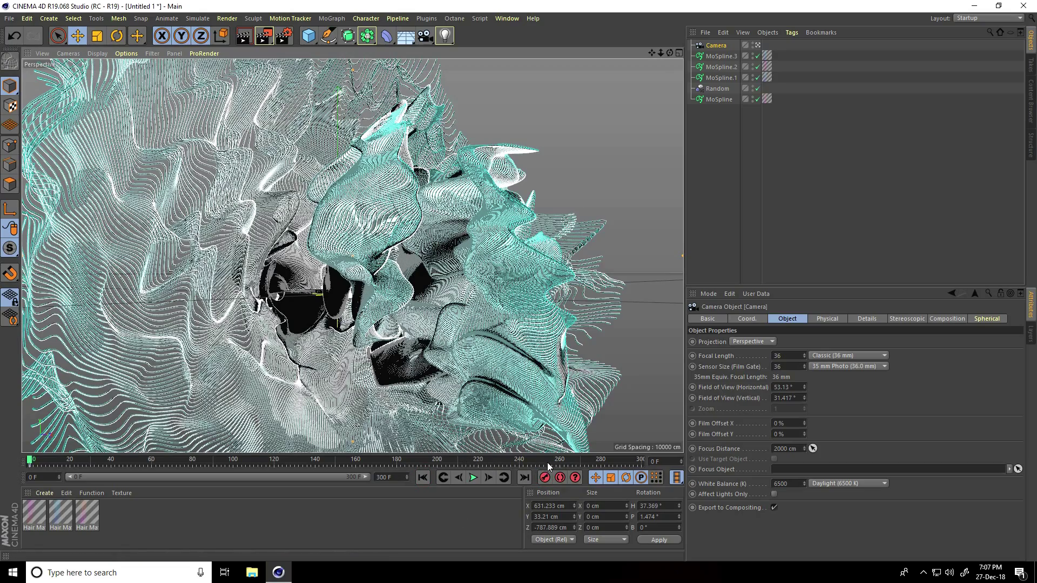
pyautogui.click(579, 462)
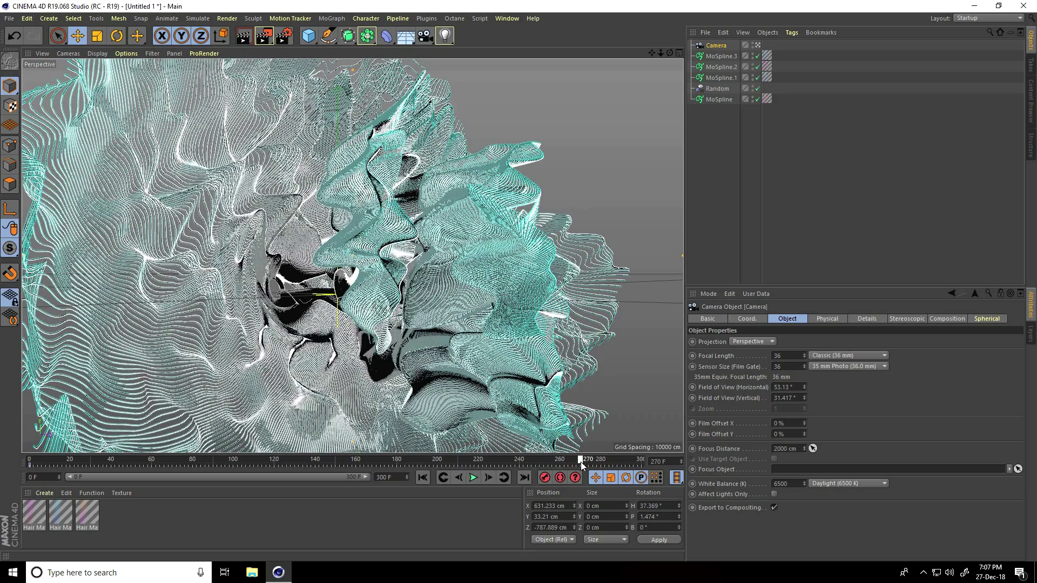
pyautogui.keyDown('alt'); pyautogui.moveTo(429, 270); pyautogui.dragTo(489, 284); pyautogui.keyUp('alt')
pyautogui.keyDown('alt'); pyautogui.moveTo(490, 285); pyautogui.dragTo(253, 300, button='middle'); pyautogui.keyUp('alt')
pyautogui.keyDown('alt'); pyautogui.moveTo(362, 279); pyautogui.dragTo(319, 276); pyautogui.keyUp('alt')
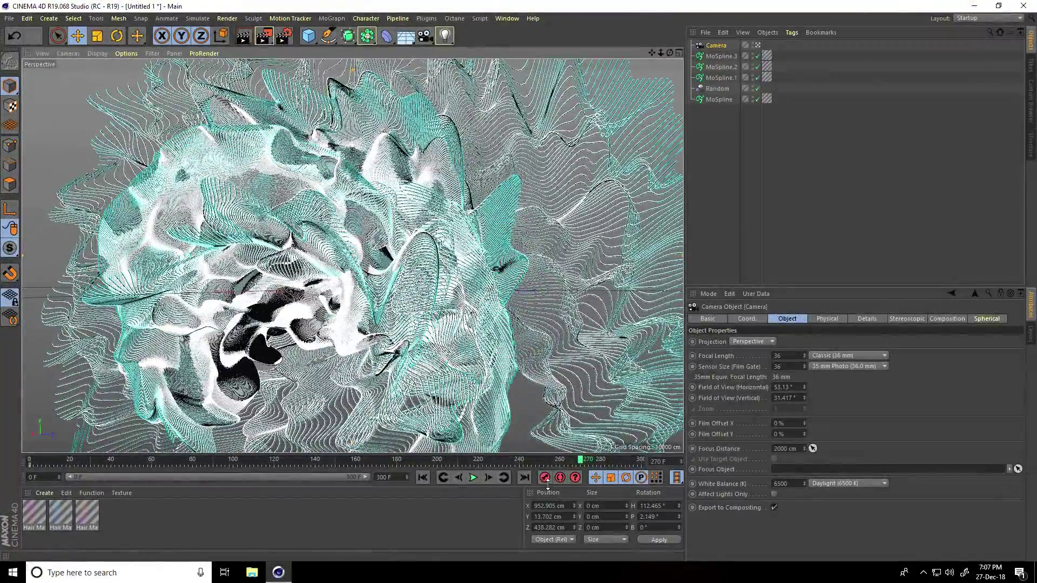
# Preview the camera animation from the start, test-render an early frame to the Picture Viewer, and close the viewer
pyautogui.click(424, 478)
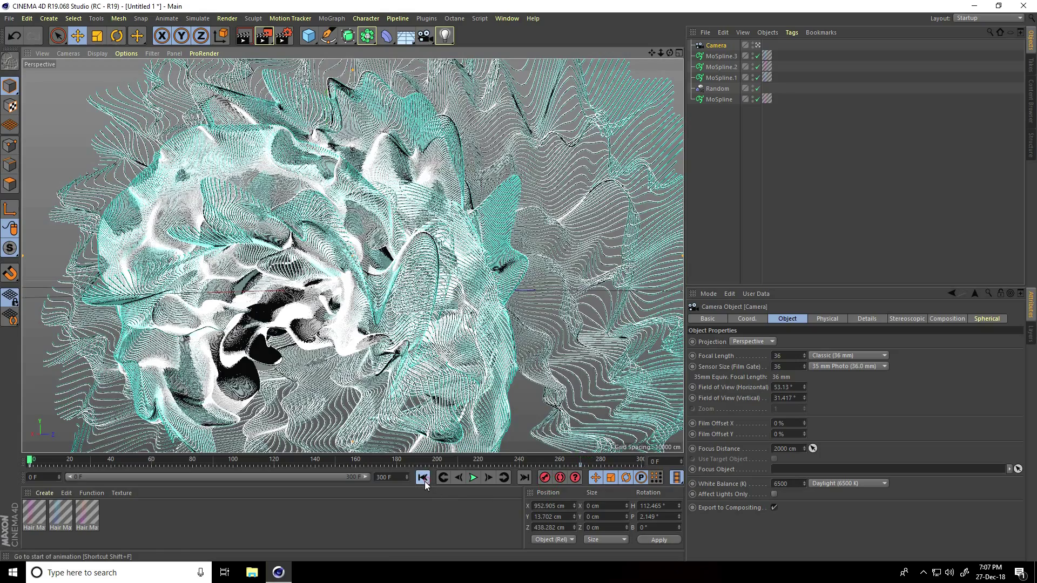
pyautogui.click(472, 479)
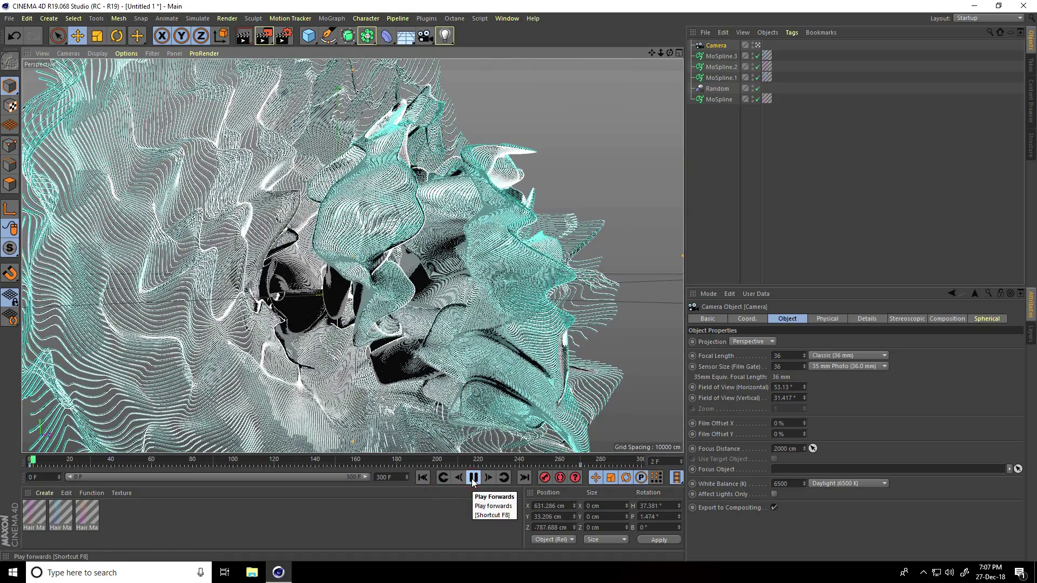
pyautogui.click(473, 479)
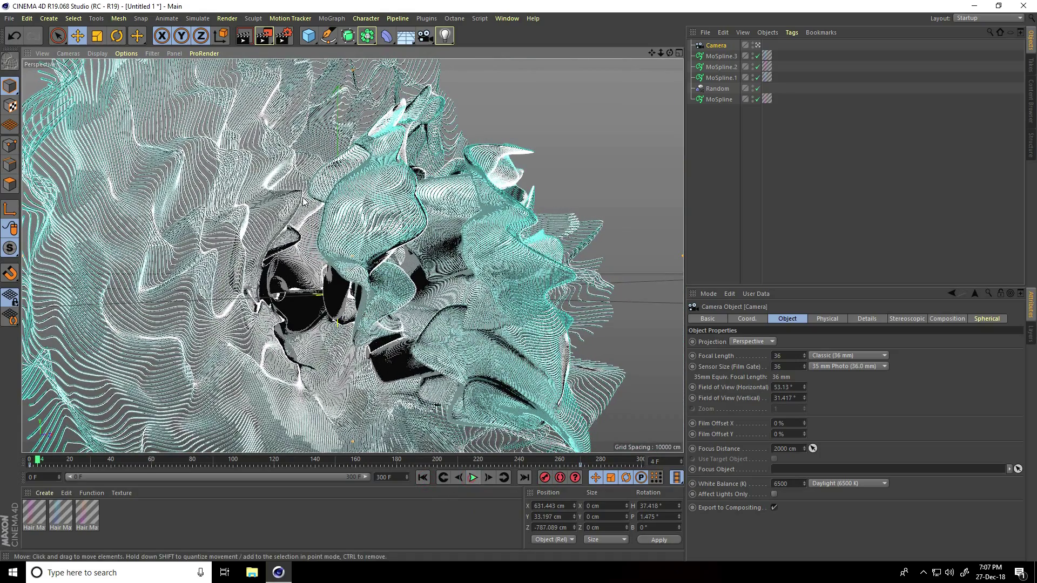
pyautogui.click(265, 37)
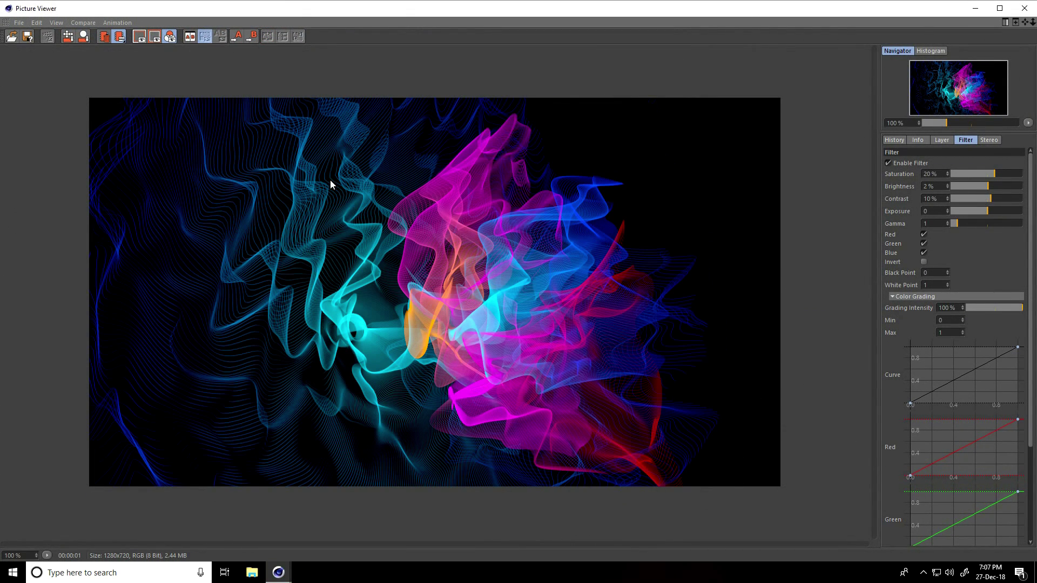
pyautogui.click(1024, 9)
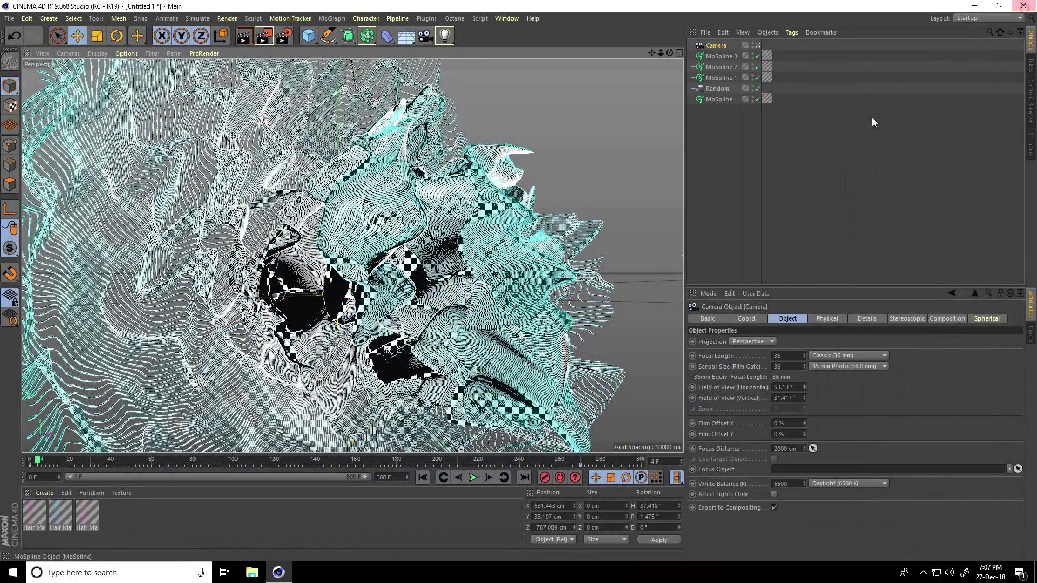
# Set the saved image format to JPG in the render settings
pyautogui.click(285, 38)
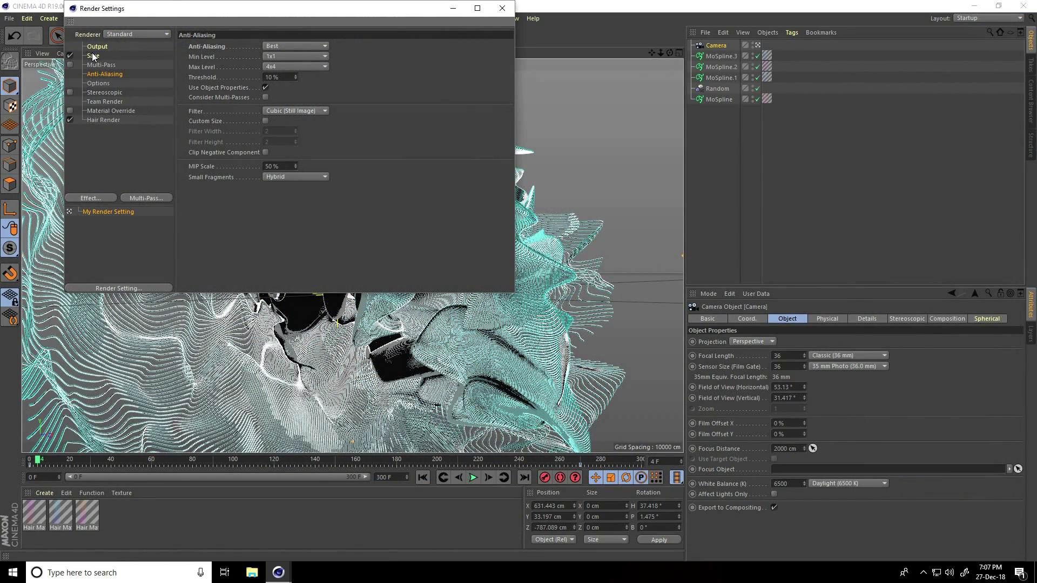
pyautogui.click(93, 56)
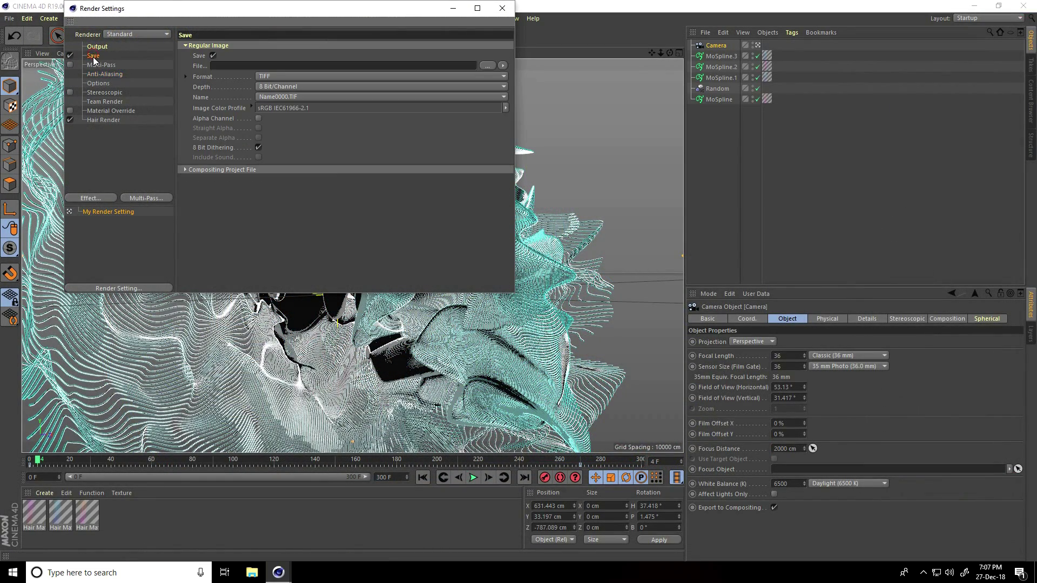
pyautogui.click(270, 74)
pyautogui.click(273, 153)
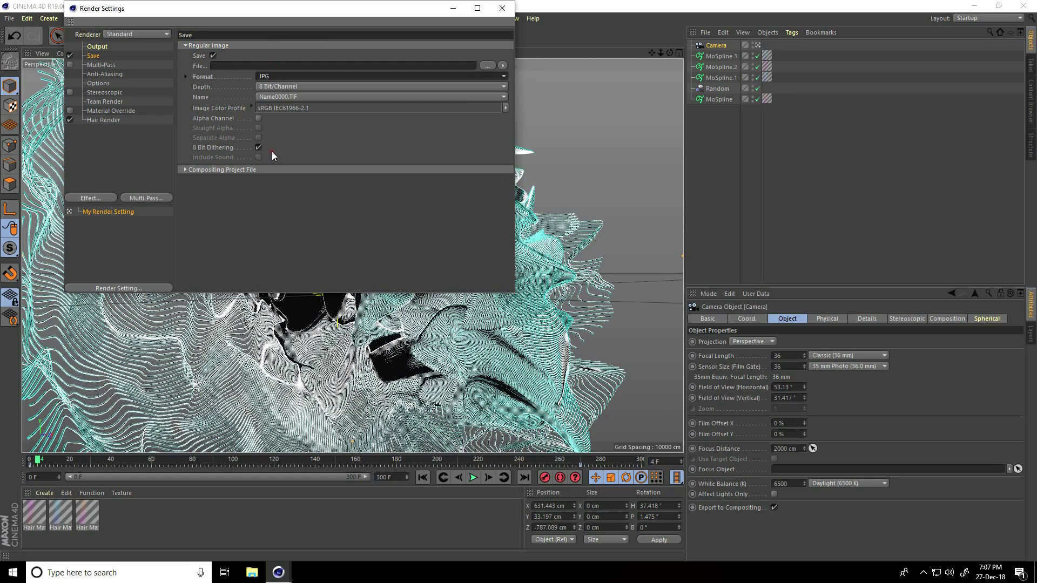
pyautogui.click(270, 77)
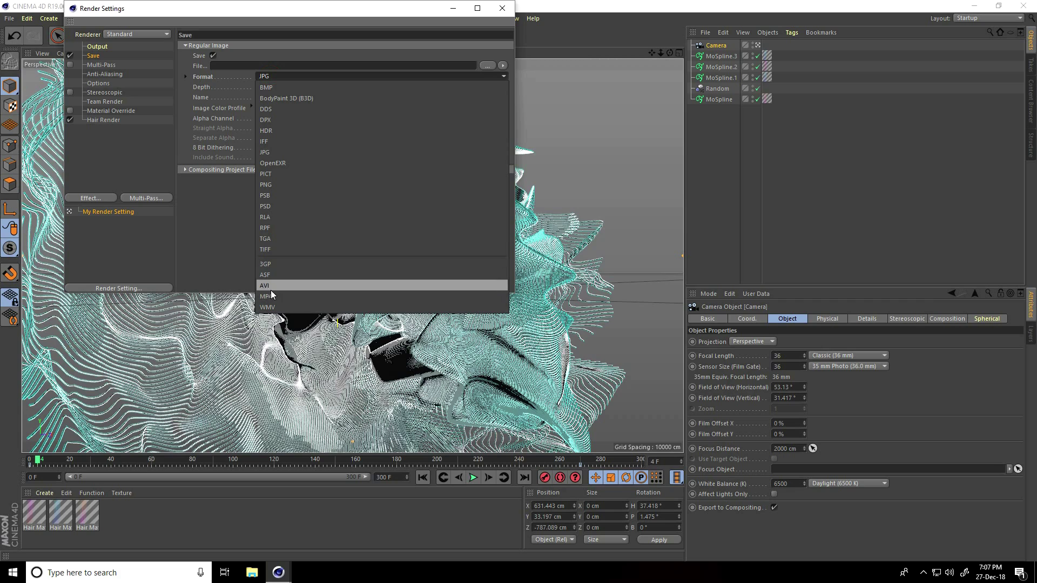
pyautogui.click(283, 153)
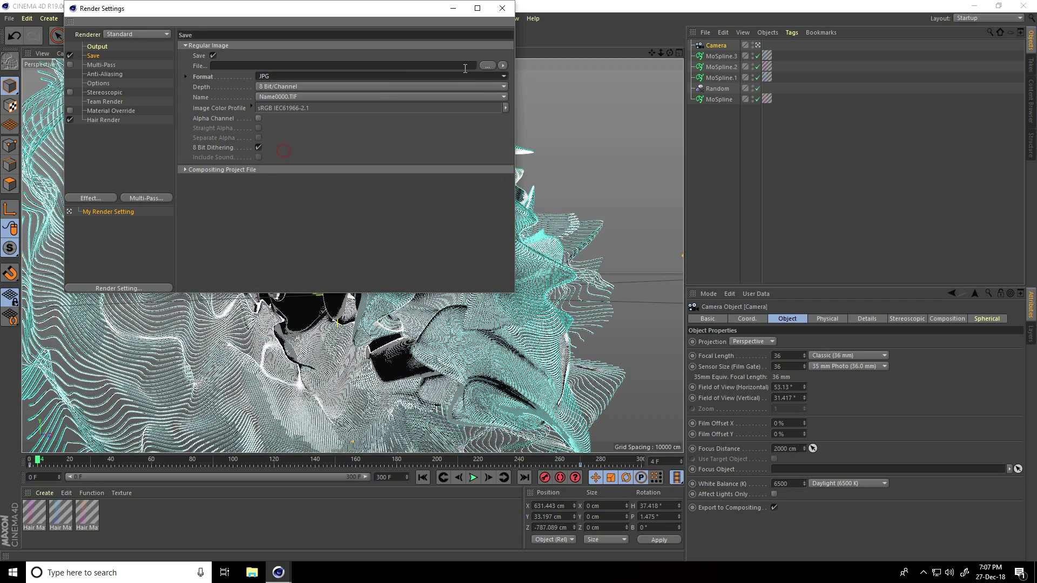
# Browse for the render's save location and create a folder named "render" on the Desktop
pyautogui.click(488, 66)
pyautogui.click(41, 82)
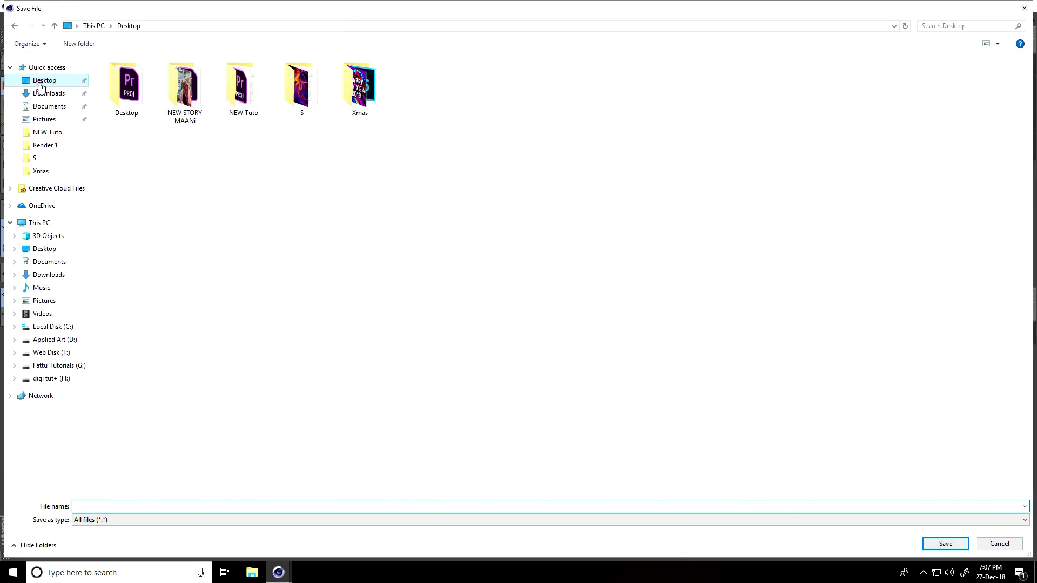
pyautogui.rightClick(217, 187)
pyautogui.click(248, 300)
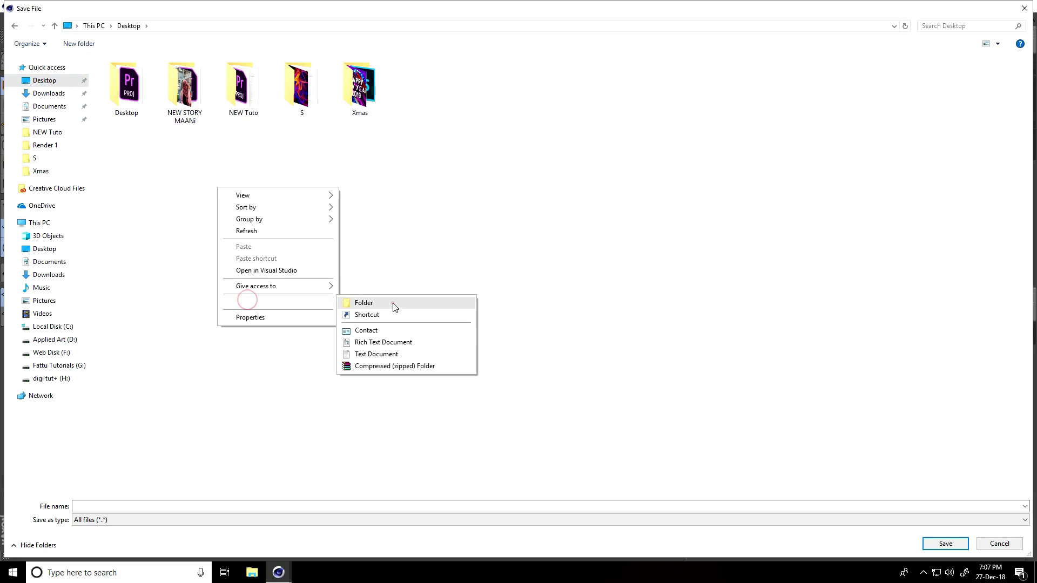
pyautogui.click(395, 304)
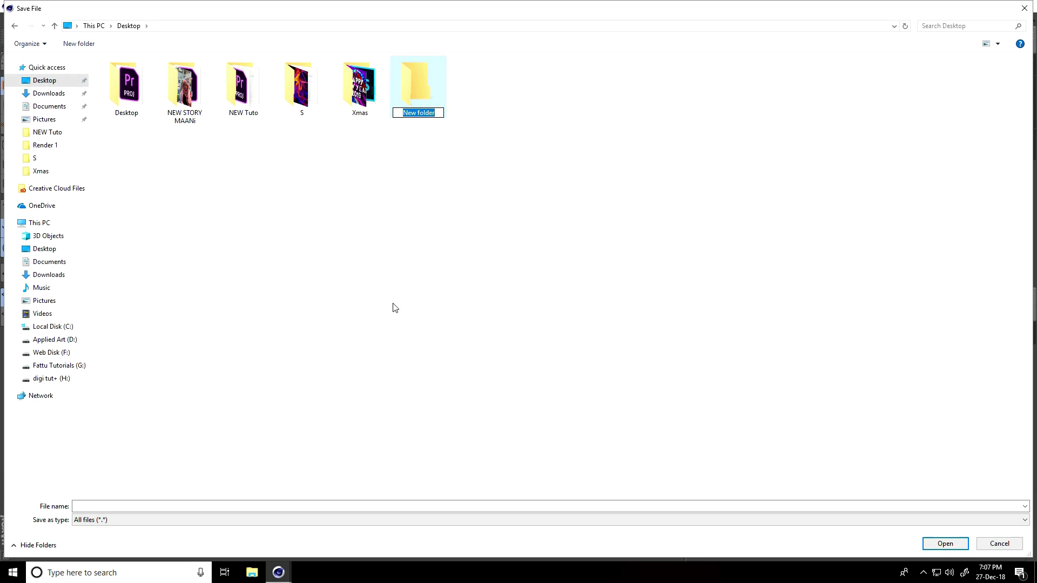
pyautogui.write('render')
pyautogui.press('Return')
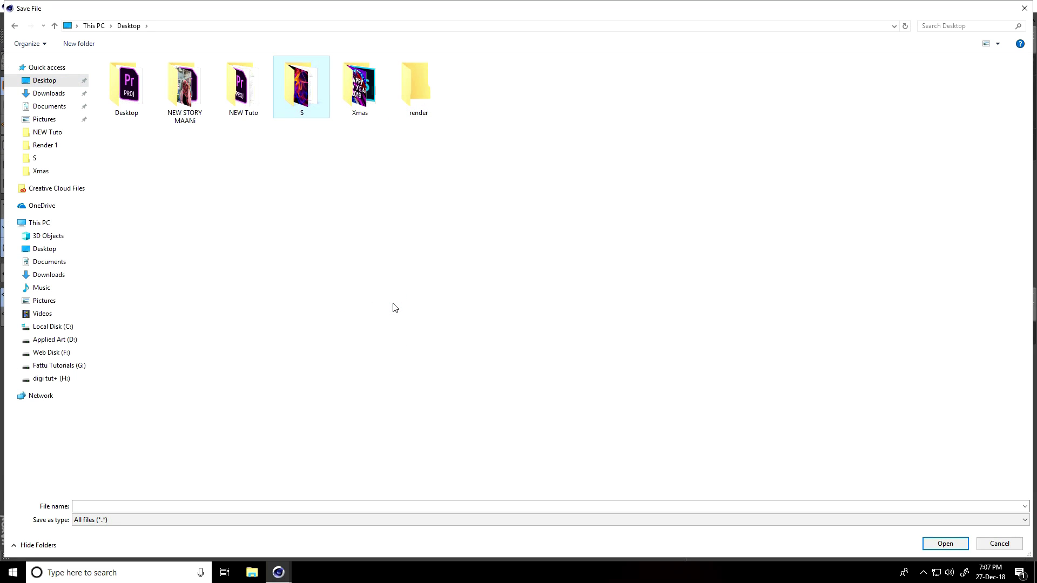
# Save the render output under the file name "a" inside the Desktop's render folder
pyautogui.doubleClick(406, 104)
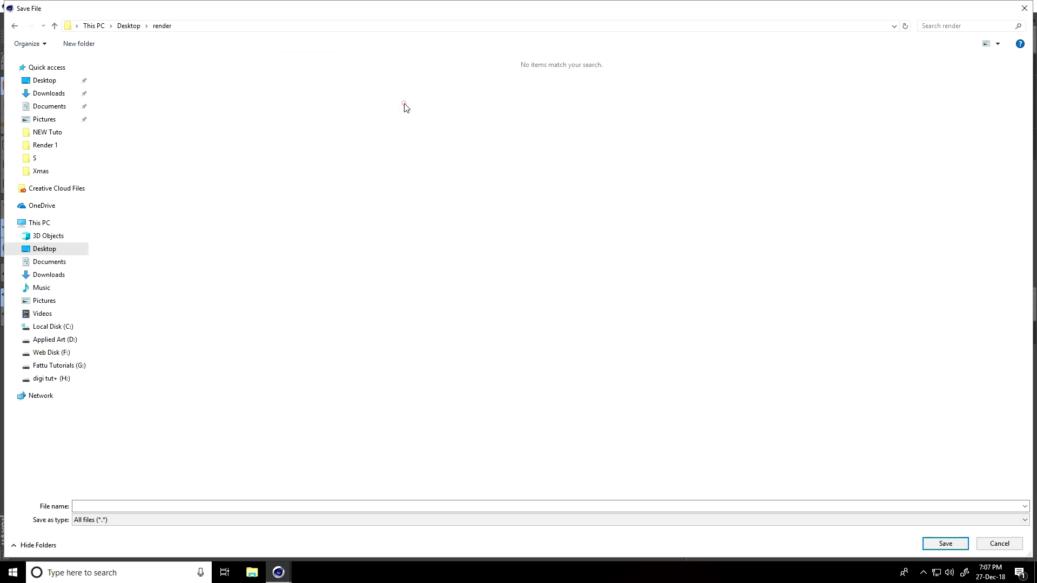
pyautogui.click(449, 506)
pyautogui.write('a')
pyautogui.click(944, 543)
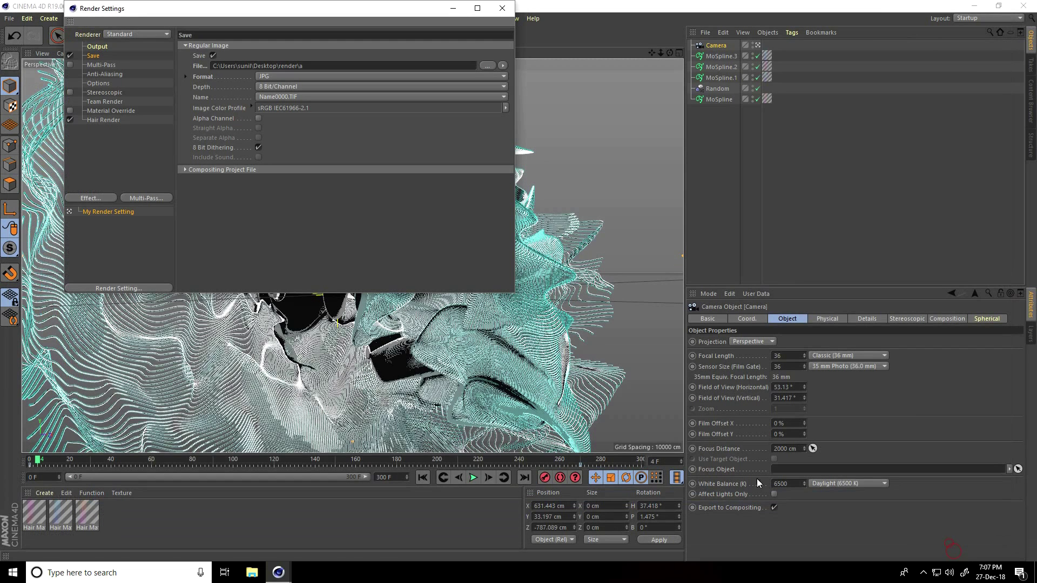
# Set the output preset to HDTV 1080 29.97 (1920 x 1080) and the frame range to All Frames
pyautogui.click(97, 47)
pyautogui.click(189, 46)
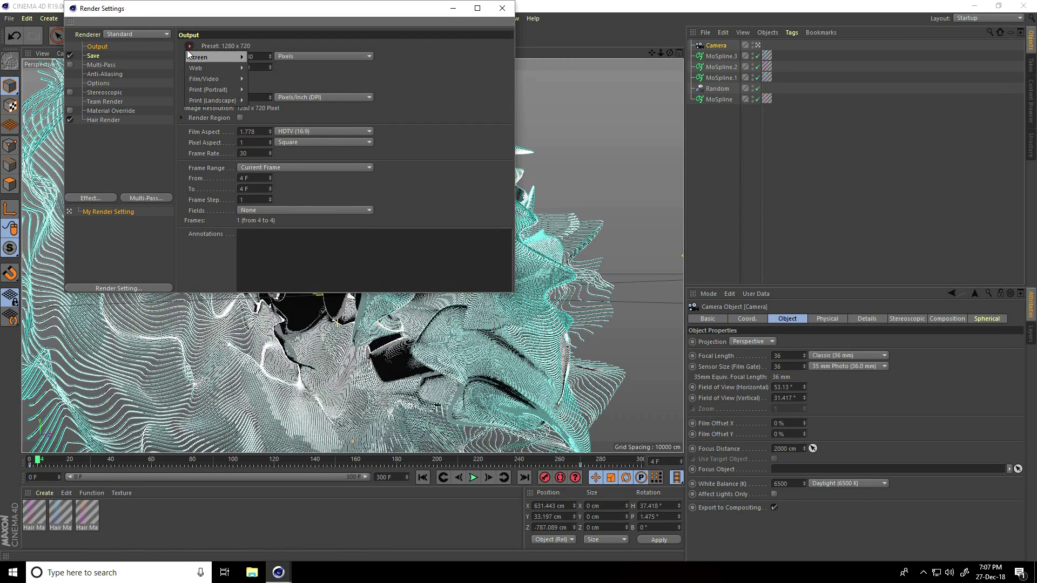
pyautogui.moveTo(222, 79)
pyautogui.click(290, 270)
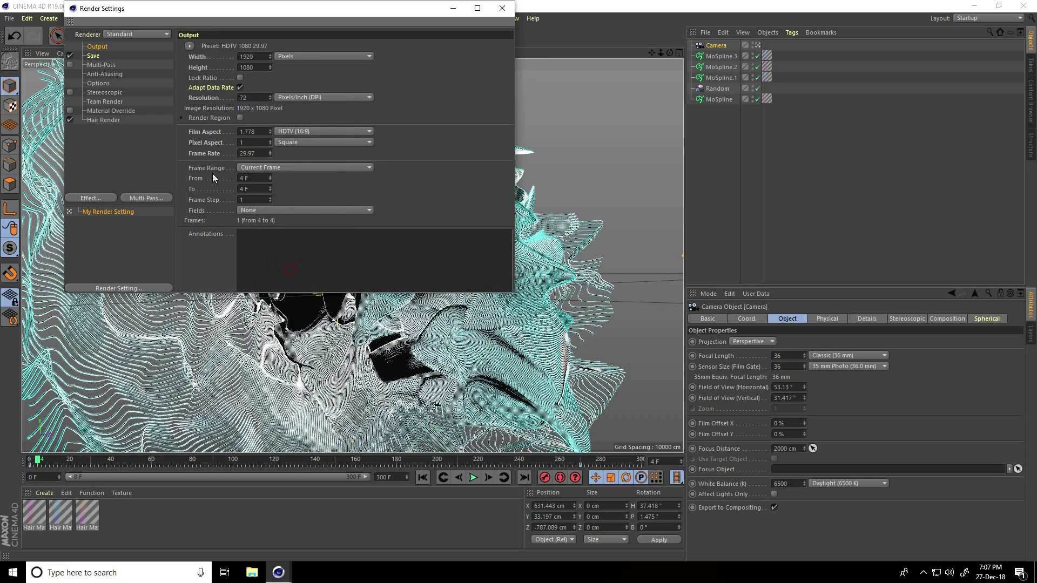
pyautogui.click(267, 167)
pyautogui.click(264, 201)
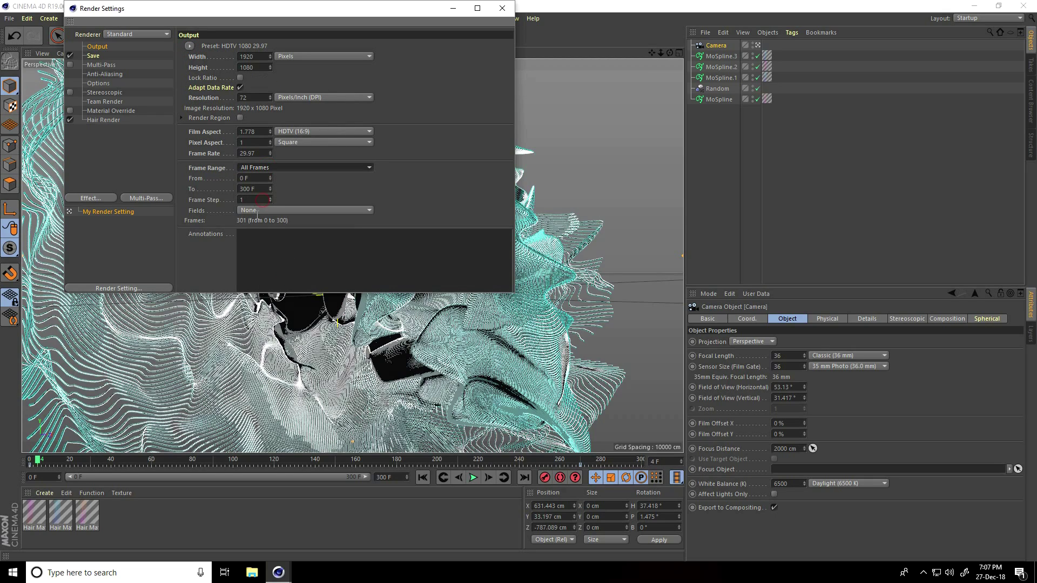
# Choose the minimum anti-aliasing level and close the render settings
pyautogui.click(98, 75)
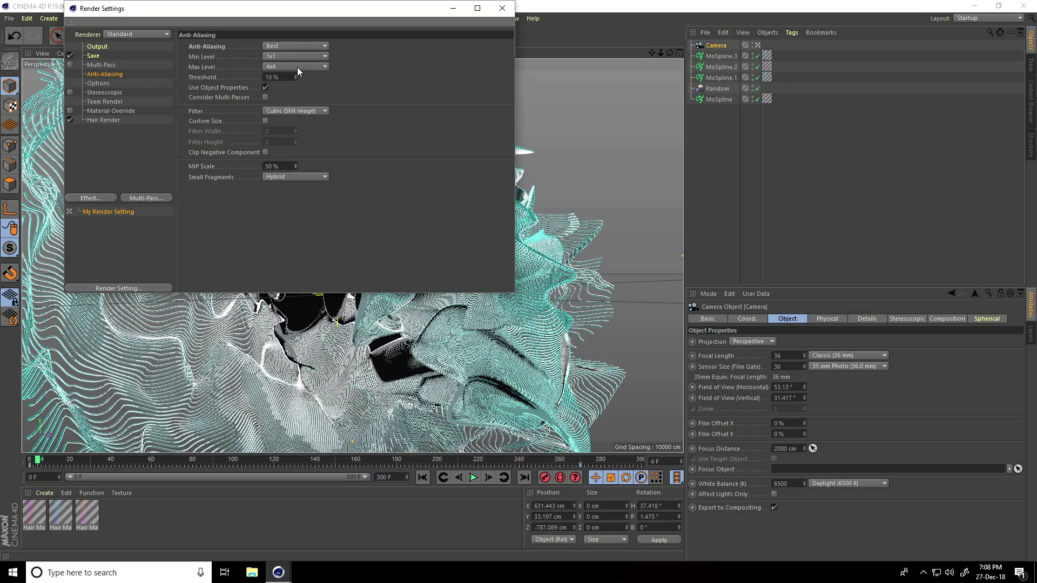
pyautogui.click(288, 56)
pyautogui.click(287, 77)
pyautogui.click(502, 8)
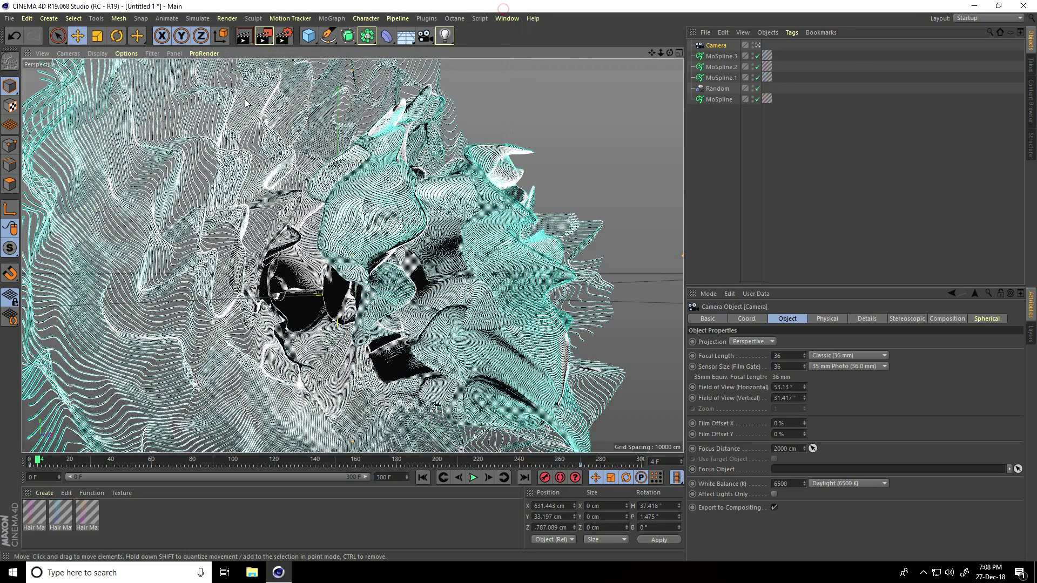
# Render the full animation to the Picture Viewer and zoom out and back in to inspect the rendered frames
pyautogui.click(264, 40)
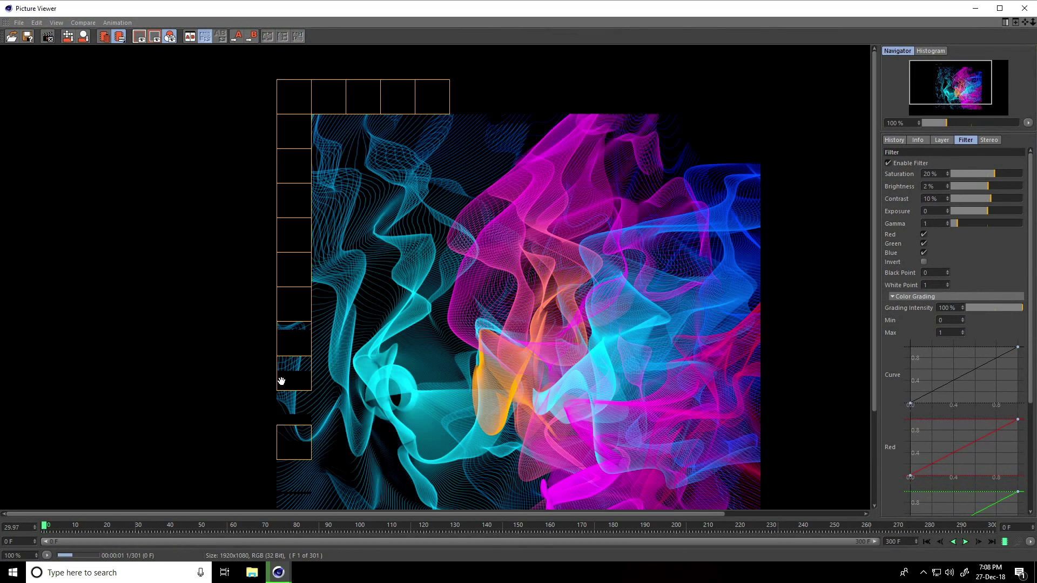
pyautogui.scroll(-2, 296, 346)
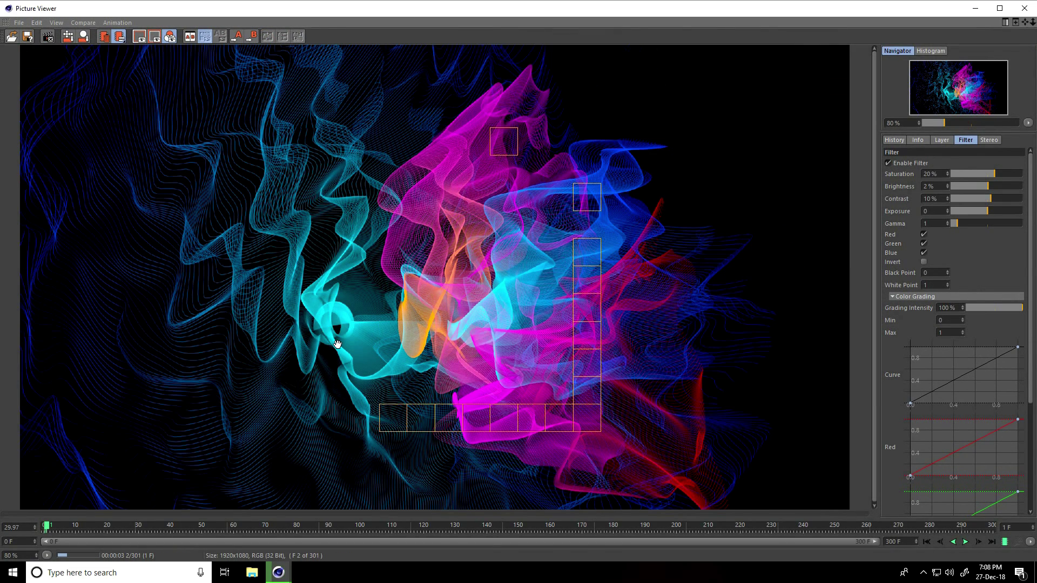
pyautogui.scroll(2, 382, 375)
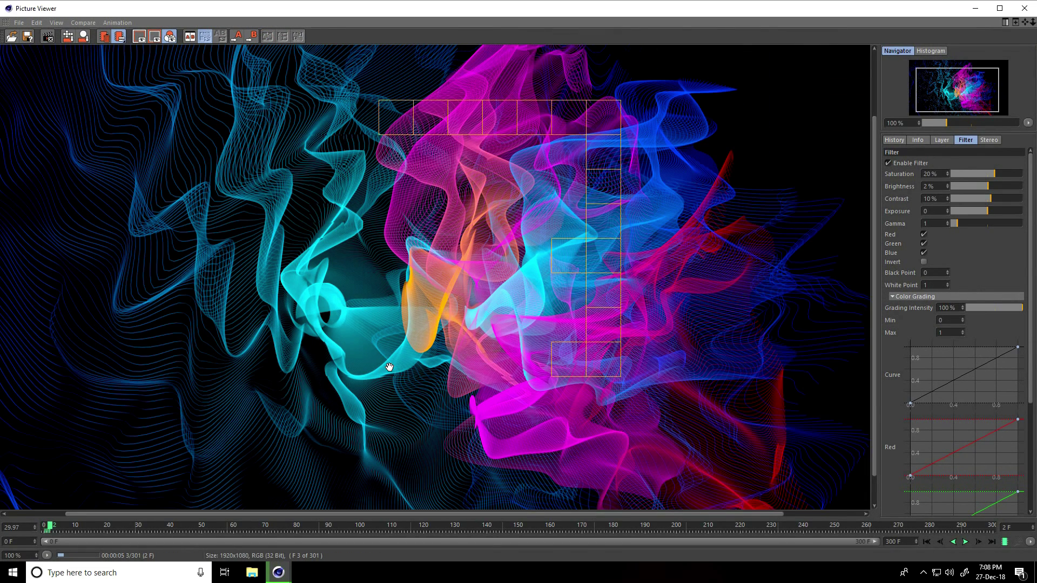